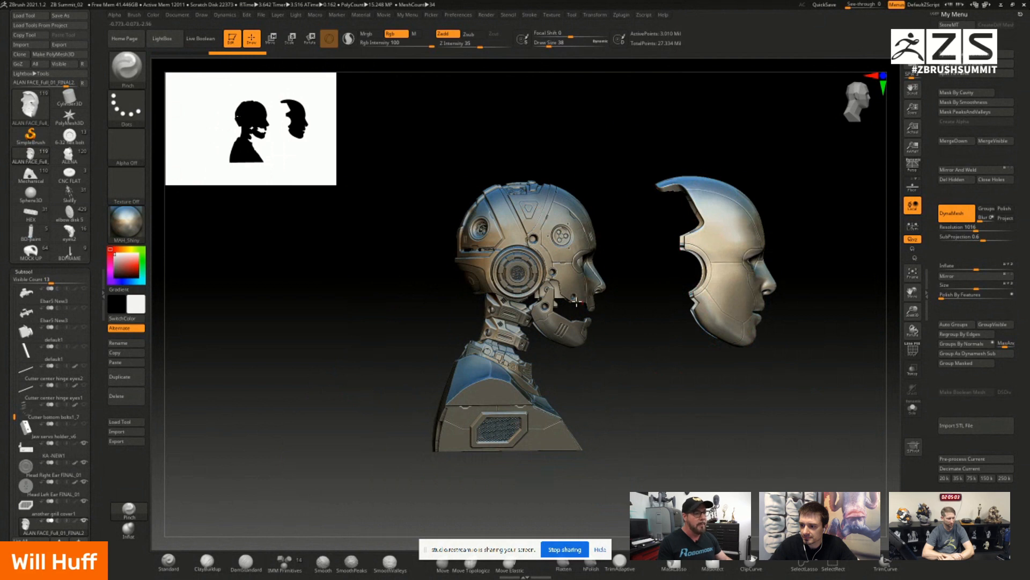
Step: Move the Head Subskull Face FINAL_02 subtool straight forward off the head, to sit just behind the outer face shell
{"action": "left_click_drag", "start_coordinate": [414, 328], "coordinate": [540, 358]}
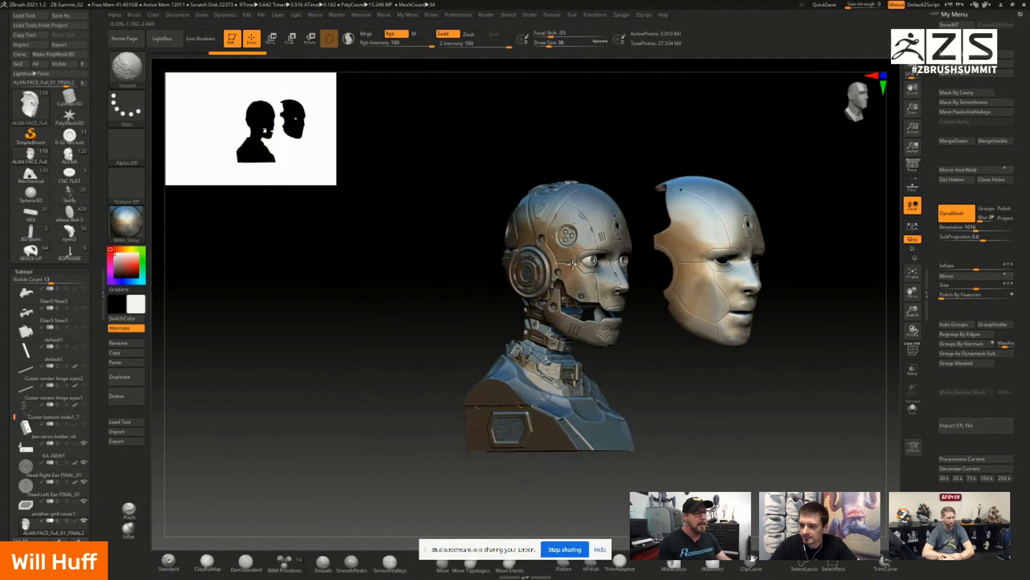
{"action": "left_click", "coordinate": [585, 239], "text": "alt"}
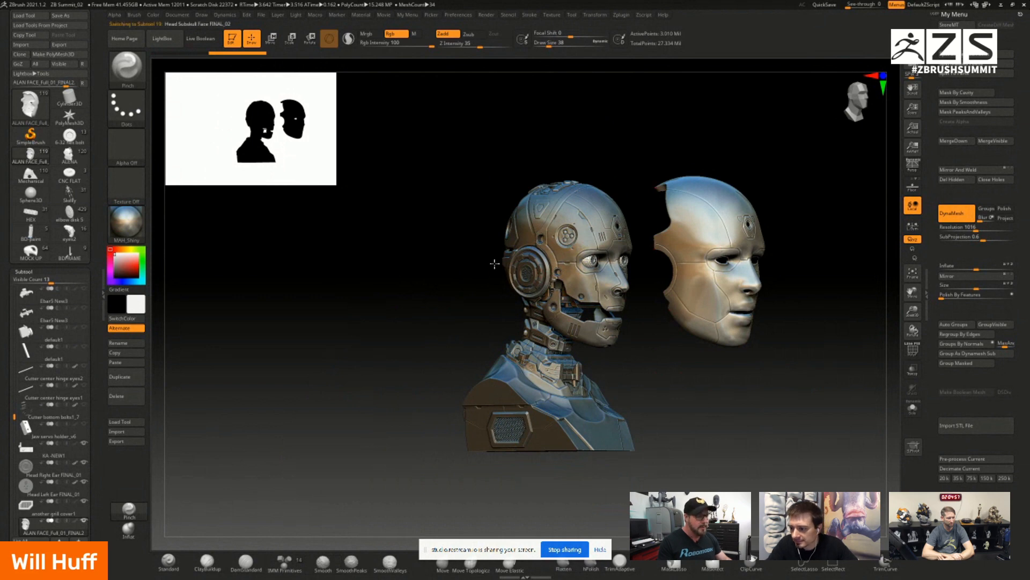
{"action": "left_click", "coordinate": [271, 37]}
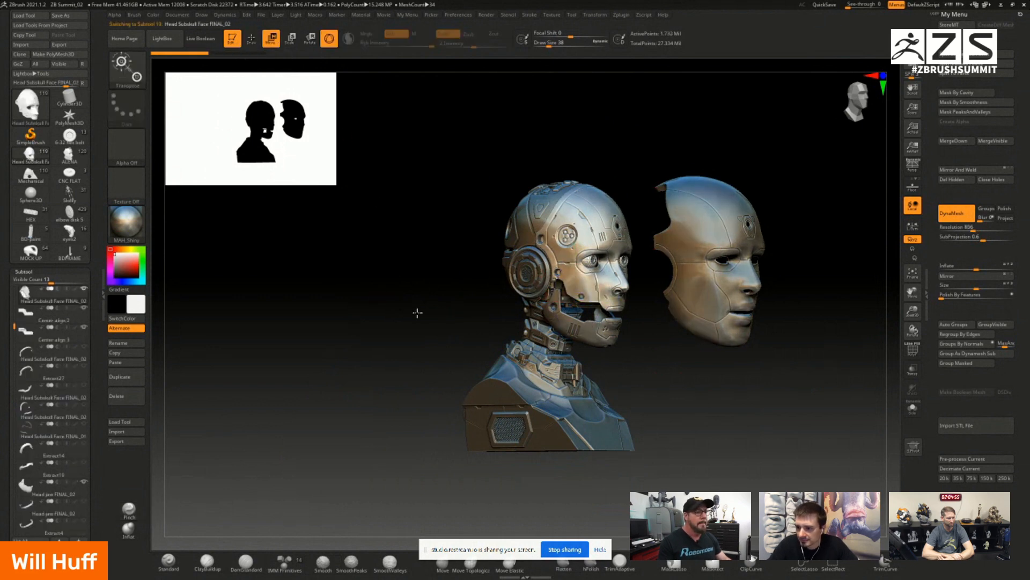
{"action": "left_click_drag", "start_coordinate": [417, 310], "coordinate": [550, 362]}
{"action": "left_click_drag", "start_coordinate": [616, 296], "coordinate": [696, 297]}
{"action": "left_click_drag", "start_coordinate": [598, 395], "coordinate": [606, 418]}
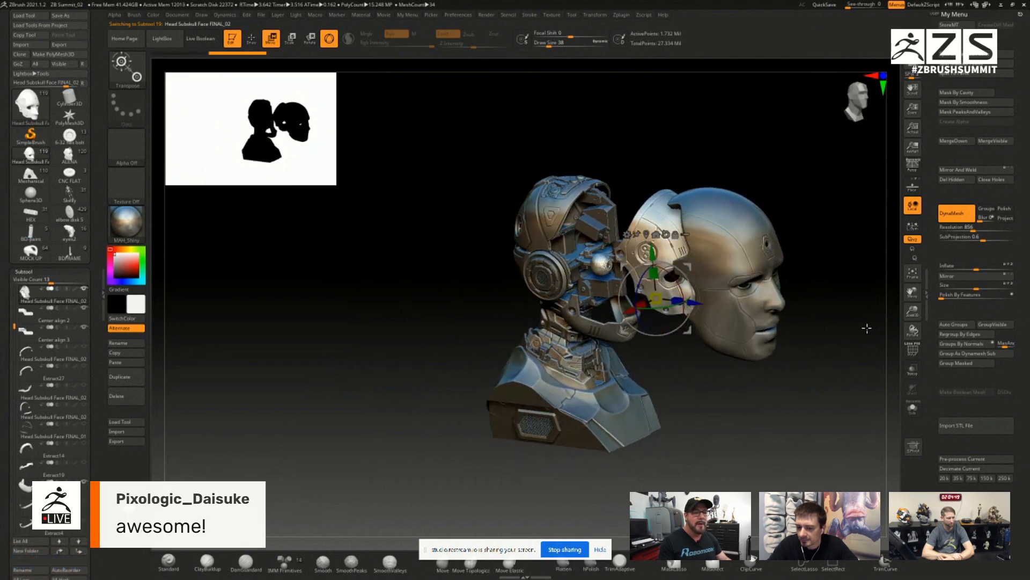
Step: Examine the separated face shells and the exposed eye and jaw mechanics from both sides of the head
{"action": "left_click_drag", "start_coordinate": [912, 312], "coordinate": [907, 339]}
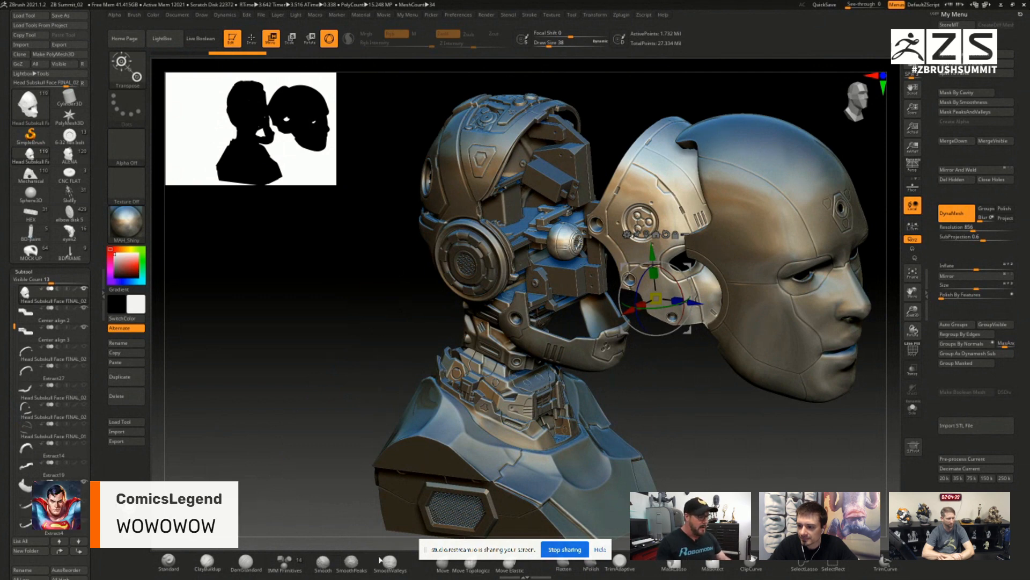
{"action": "left_click_drag", "start_coordinate": [398, 301], "coordinate": [405, 298]}
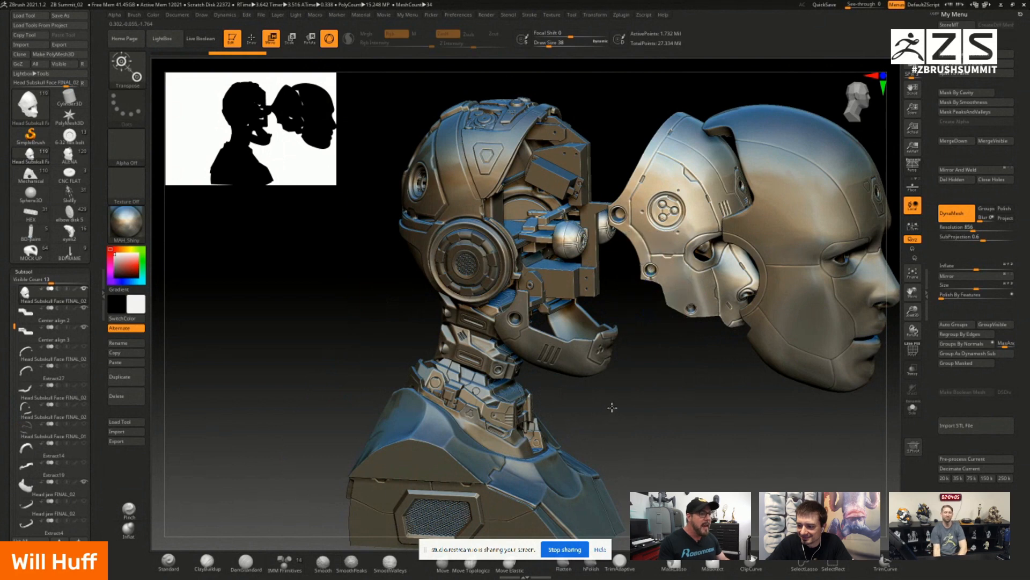
{"action": "left_click_drag", "start_coordinate": [614, 405], "coordinate": [609, 402]}
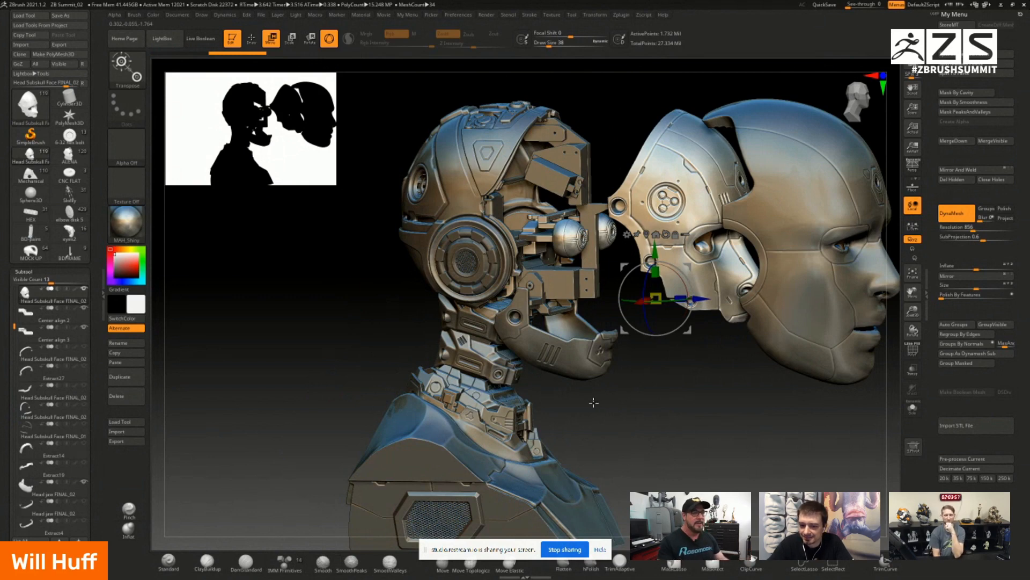
{"action": "mouse_move", "coordinate": [607, 394]}
{"action": "left_mouse_down"}
{"action": "mouse_move", "coordinate": [628, 389]}
{"action": "mouse_move", "coordinate": [605, 384]}
{"action": "left_mouse_up"}
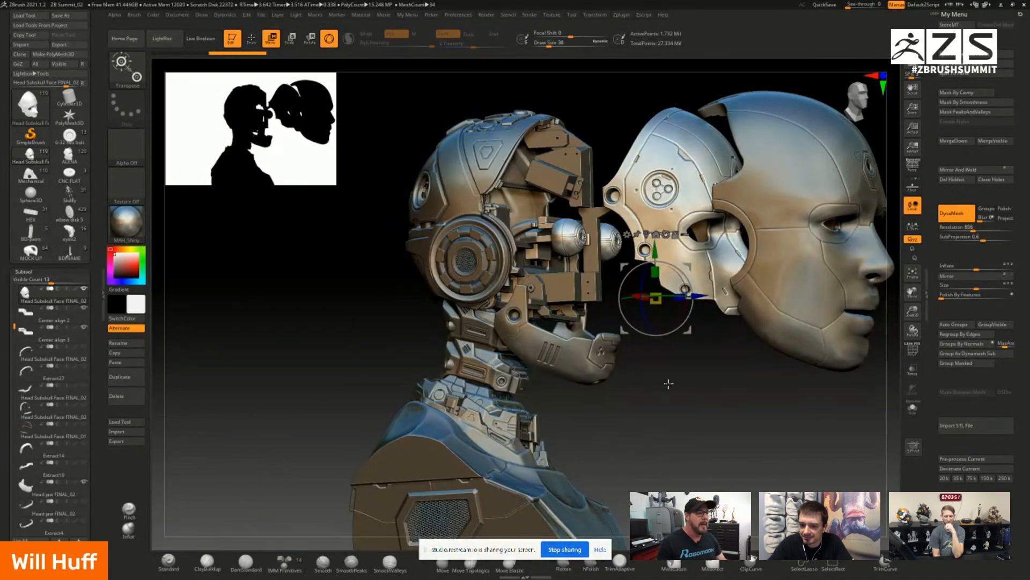
{"action": "left_click_drag", "start_coordinate": [639, 379], "coordinate": [602, 384]}
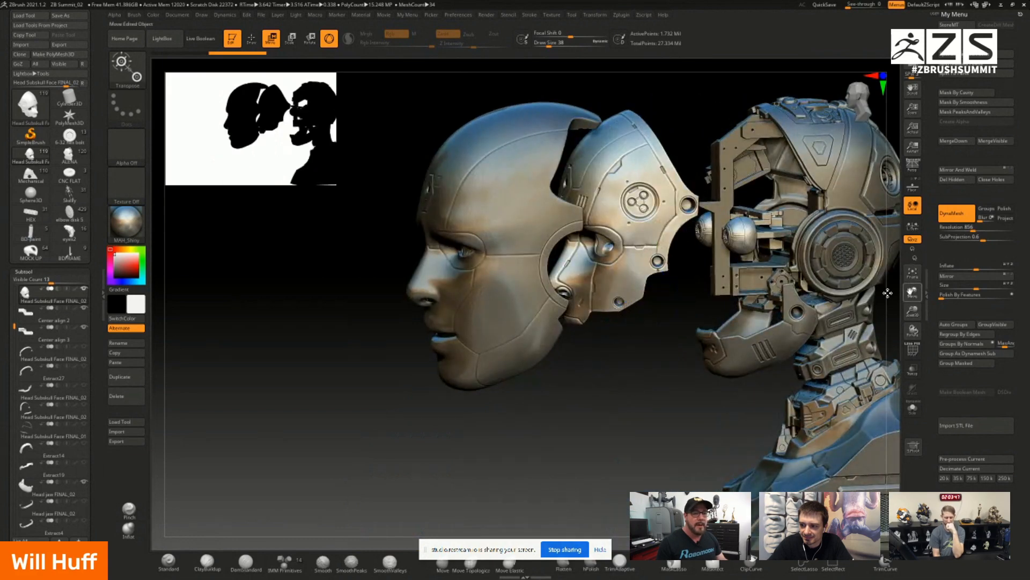
{"action": "left_click_drag", "start_coordinate": [912, 292], "coordinate": [858, 294]}
{"action": "left_click_drag", "start_coordinate": [580, 446], "coordinate": [591, 451]}
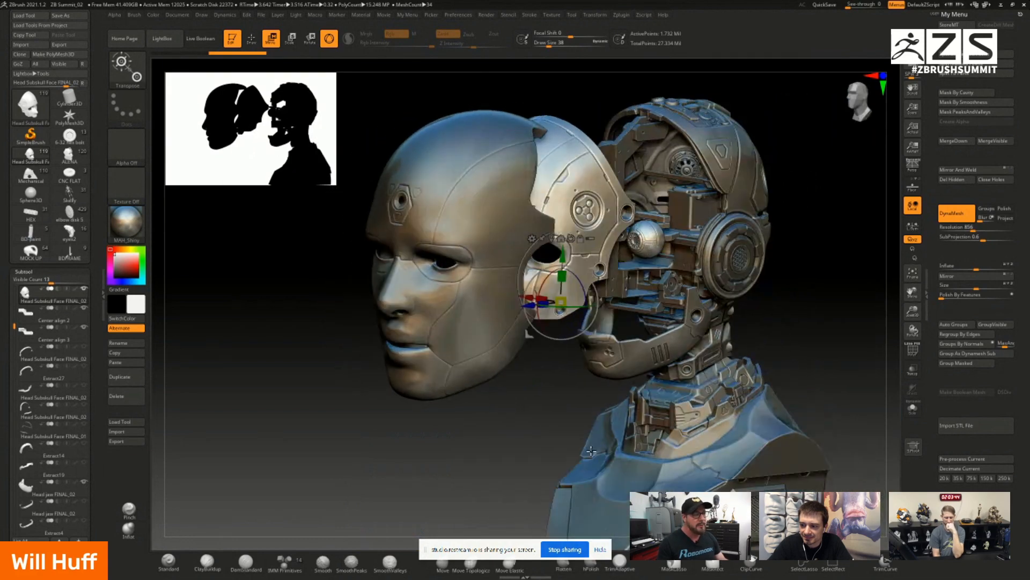
{"action": "left_click", "coordinate": [533, 426]}
{"action": "left_click_drag", "start_coordinate": [542, 423], "coordinate": [573, 428]}
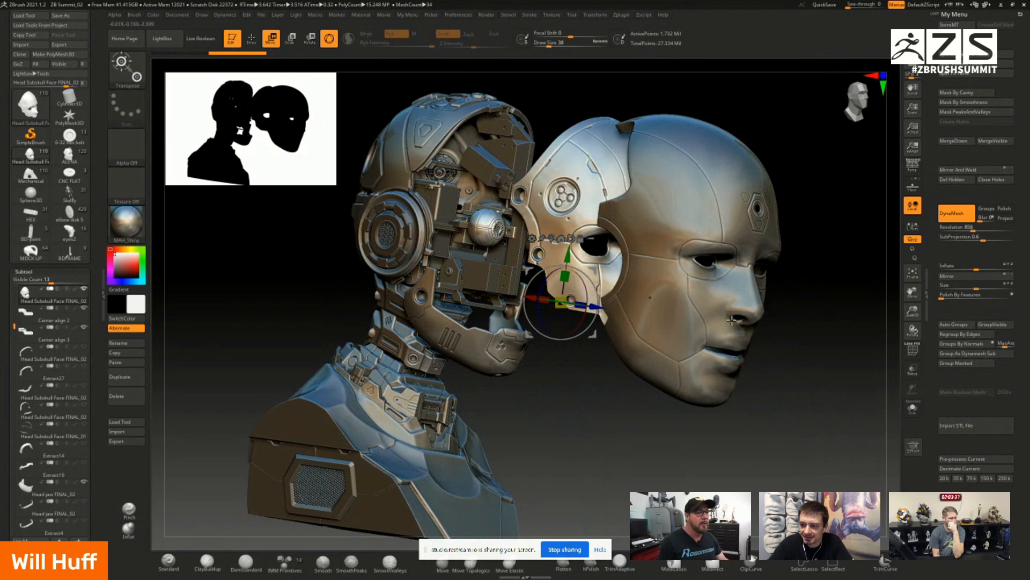
{"action": "left_click_drag", "start_coordinate": [912, 317], "coordinate": [912, 307]}
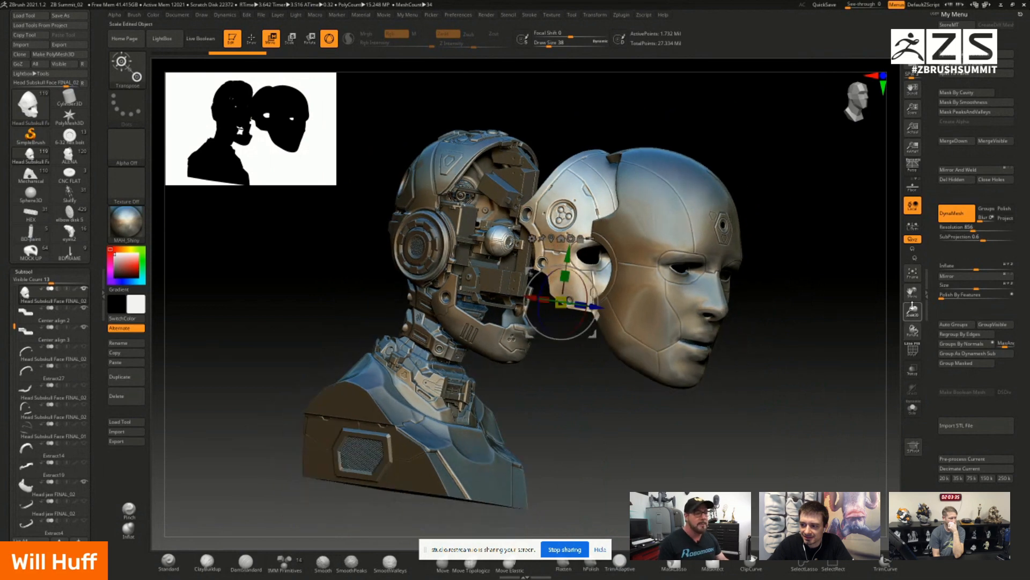
Step: Move the Head Back FINAL_01 subtool about 1.24 units straight backward, away from the inner mechanics
{"action": "left_click_drag", "start_coordinate": [800, 379], "coordinate": [827, 375]}
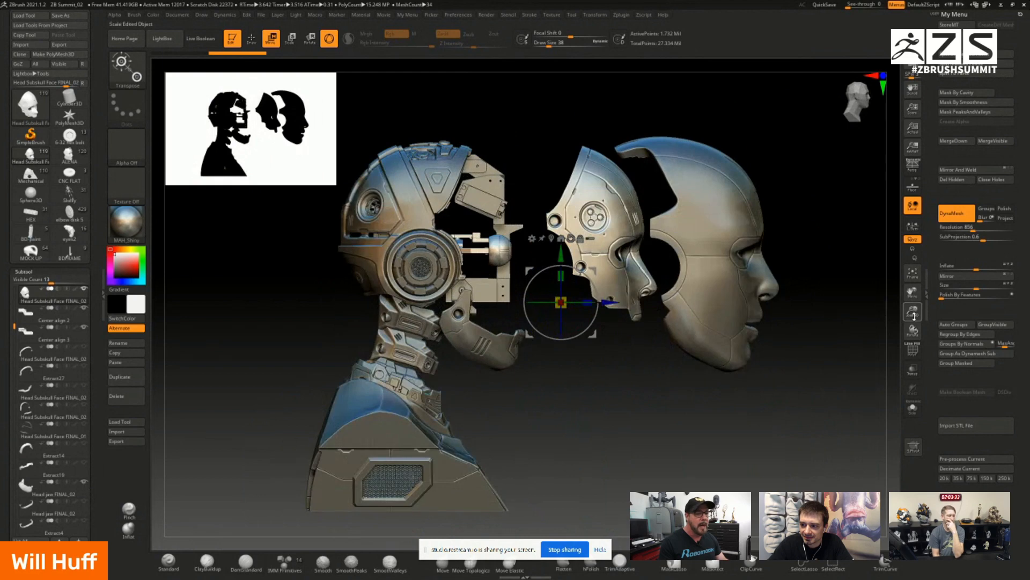
{"action": "mouse_move", "coordinate": [914, 316]}
{"action": "left_mouse_down"}
{"action": "mouse_move", "coordinate": [905, 309]}
{"action": "mouse_move", "coordinate": [913, 325]}
{"action": "left_mouse_up"}
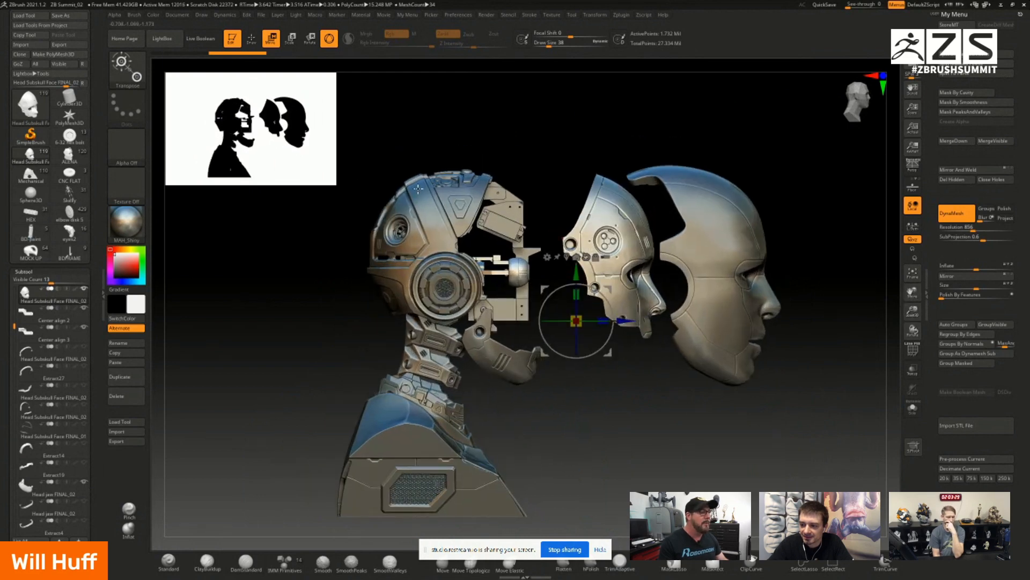
{"action": "left_click", "coordinate": [436, 230], "text": "alt"}
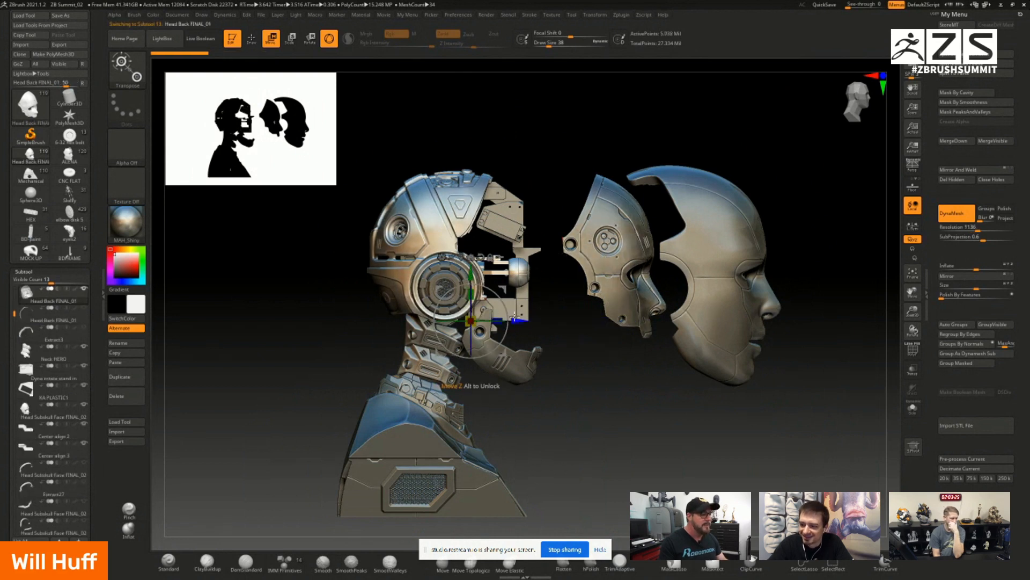
{"action": "left_click_drag", "start_coordinate": [493, 322], "coordinate": [398, 326]}
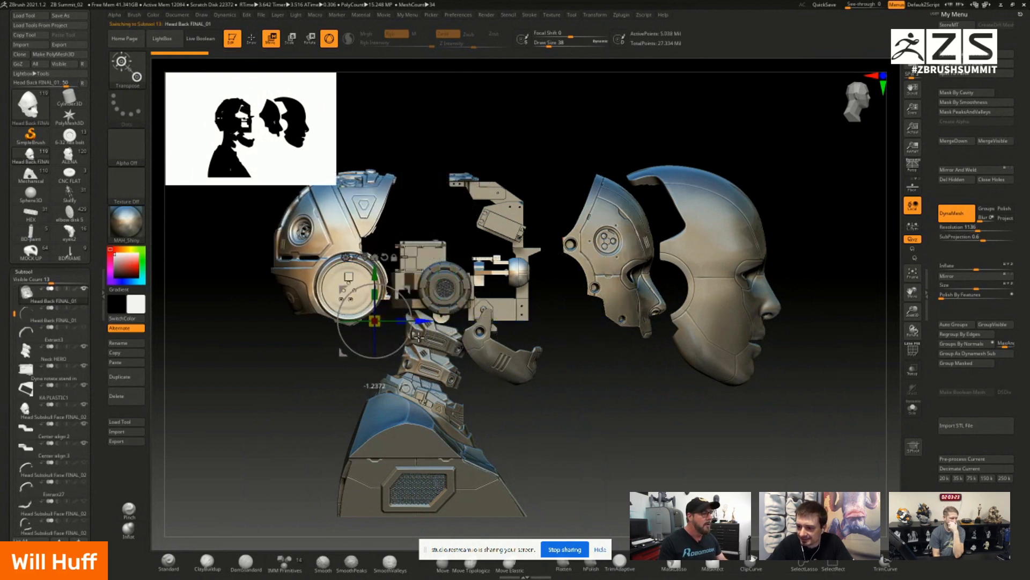
Step: Inspect the inside of the back head shell and the inner mechanics from the front at close range
{"action": "left_click_drag", "start_coordinate": [278, 373], "coordinate": [229, 394]}
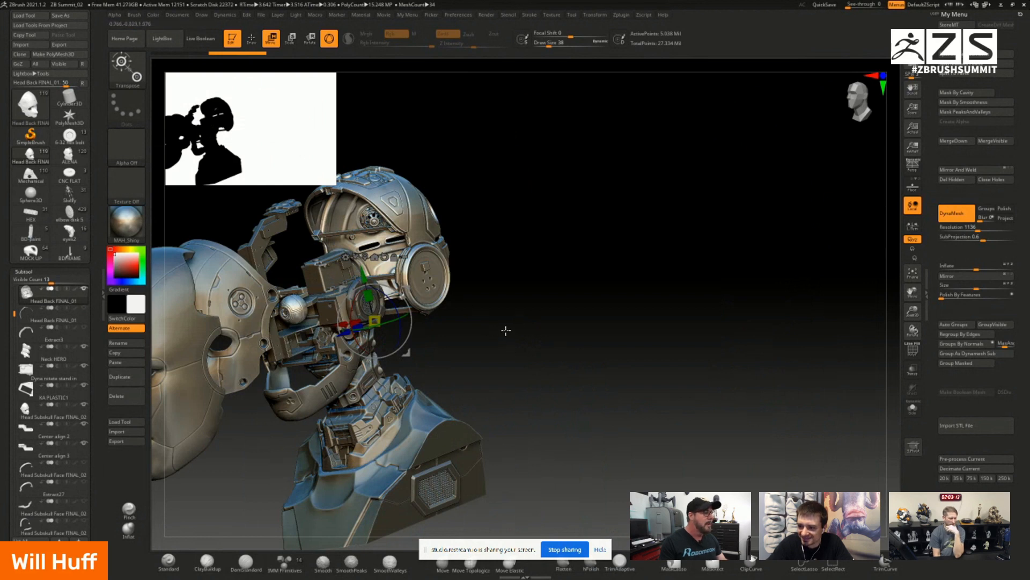
{"action": "left_click_drag", "start_coordinate": [506, 330], "coordinate": [590, 327]}
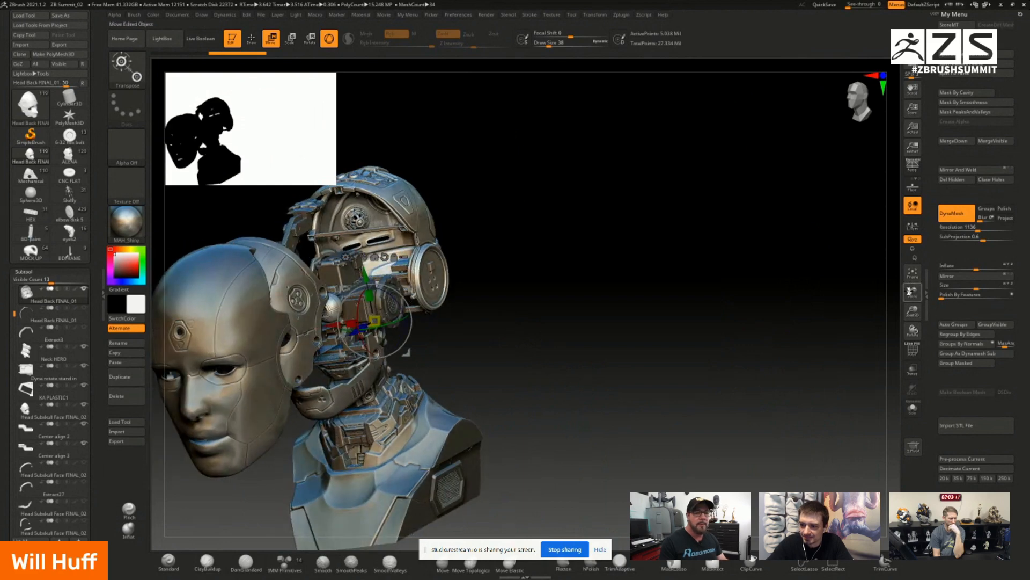
{"action": "left_click_drag", "start_coordinate": [910, 291], "coordinate": [1002, 285]}
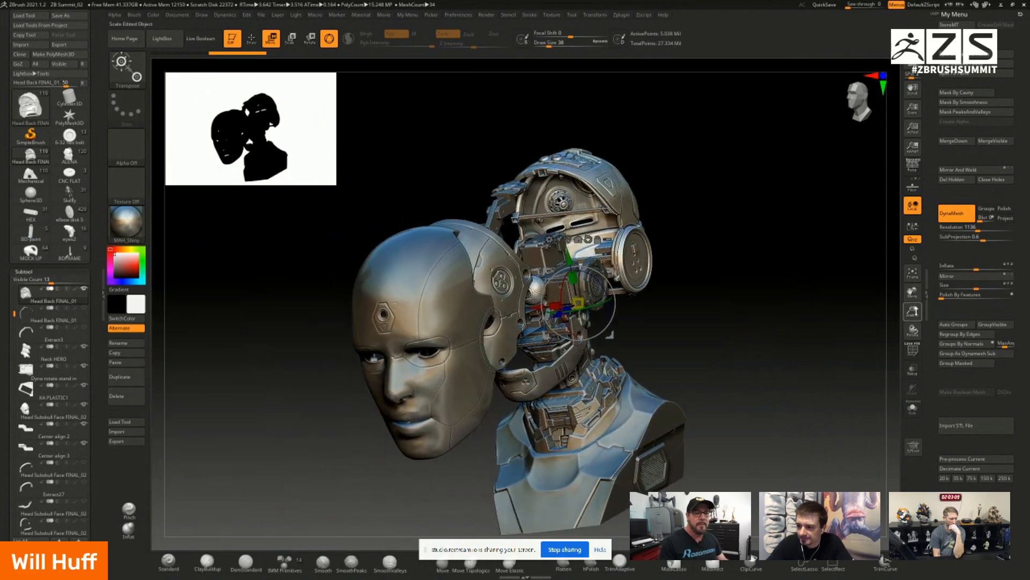
{"action": "left_click_drag", "start_coordinate": [912, 310], "coordinate": [909, 344]}
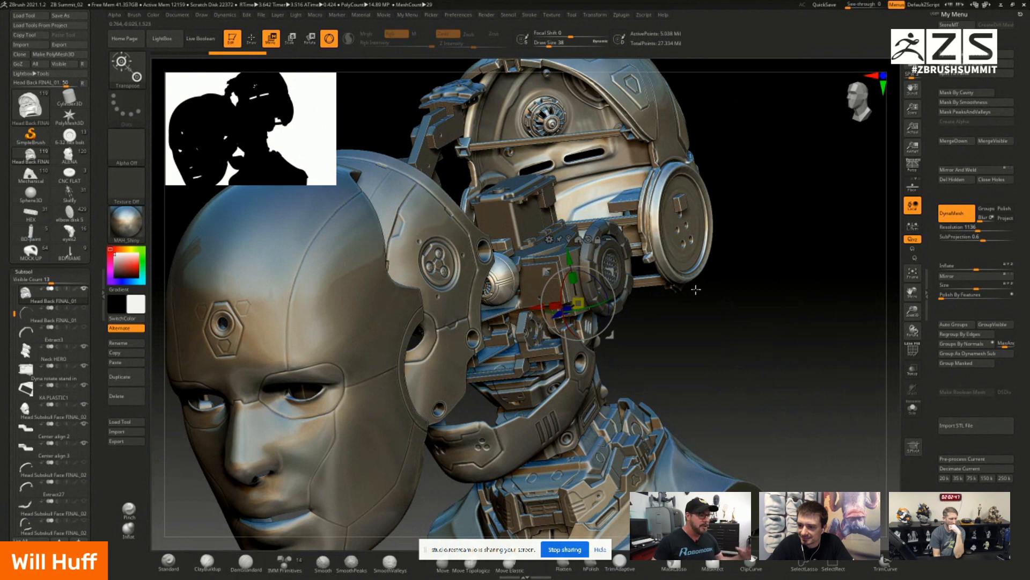
{"action": "left_click_drag", "start_coordinate": [726, 336], "coordinate": [778, 328]}
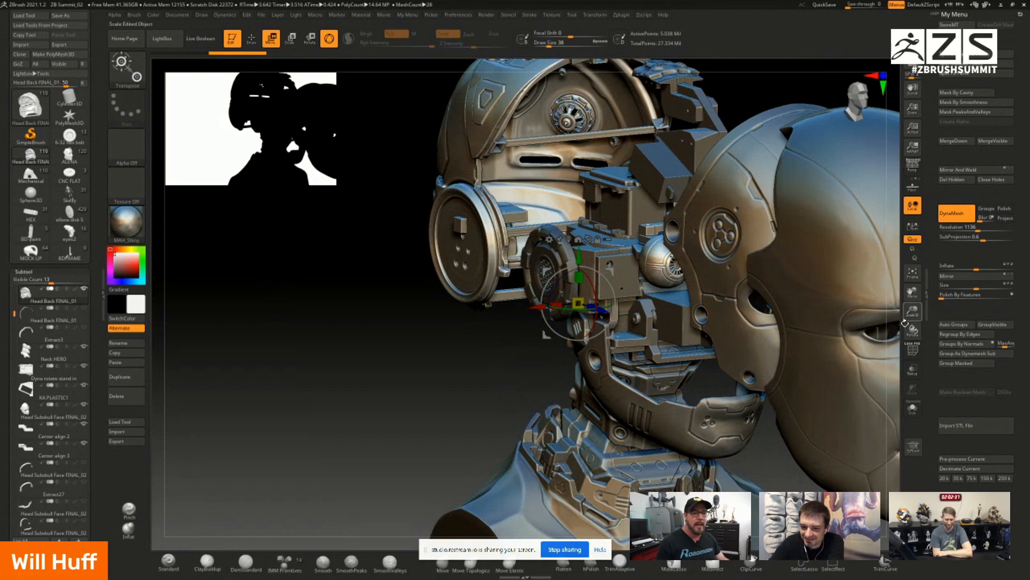
{"action": "left_click_drag", "start_coordinate": [911, 312], "coordinate": [913, 298]}
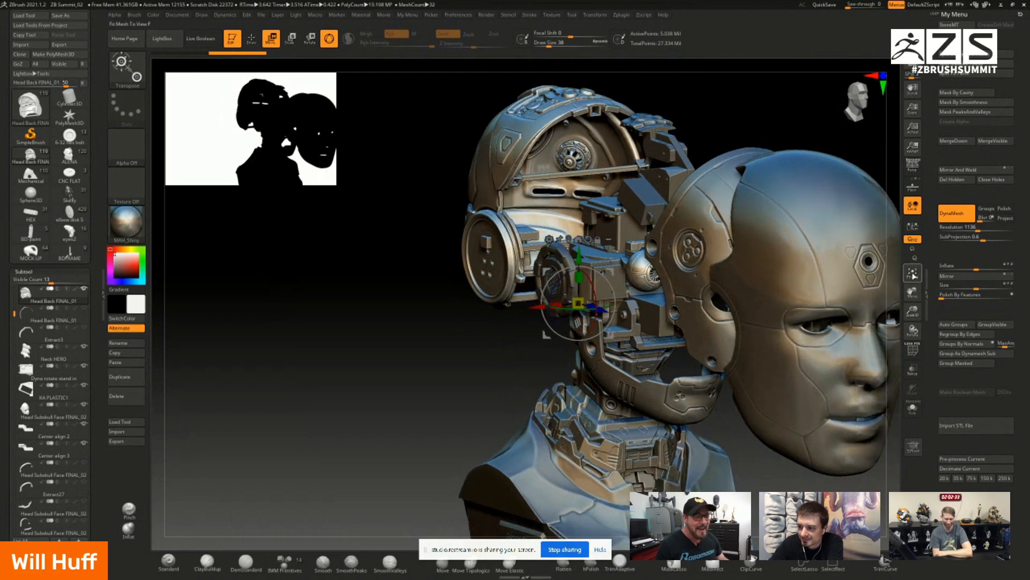
{"action": "left_click", "coordinate": [899, 273]}
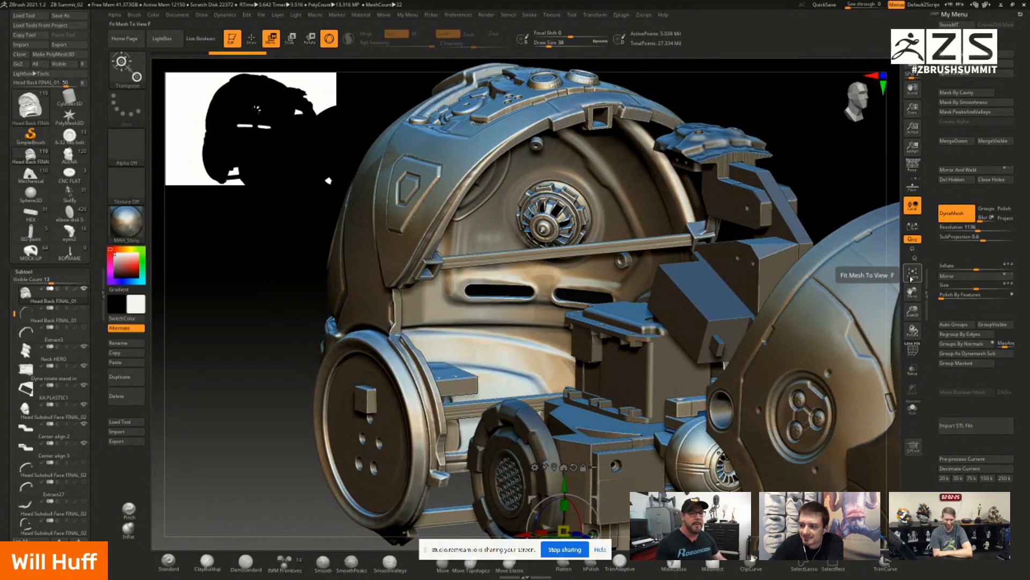
{"action": "left_click_drag", "start_coordinate": [912, 297], "coordinate": [913, 304]}
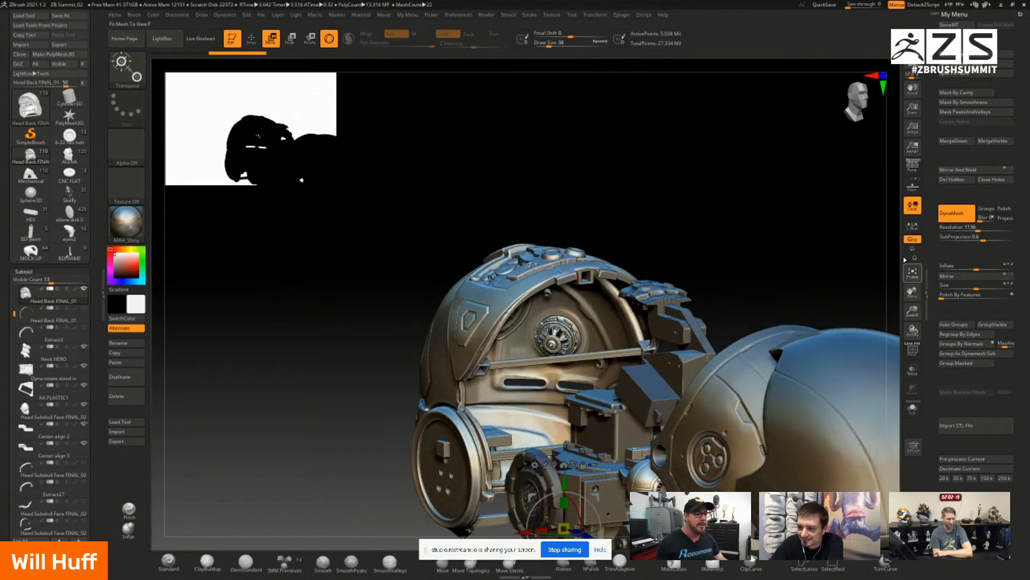
{"action": "left_click", "coordinate": [912, 272]}
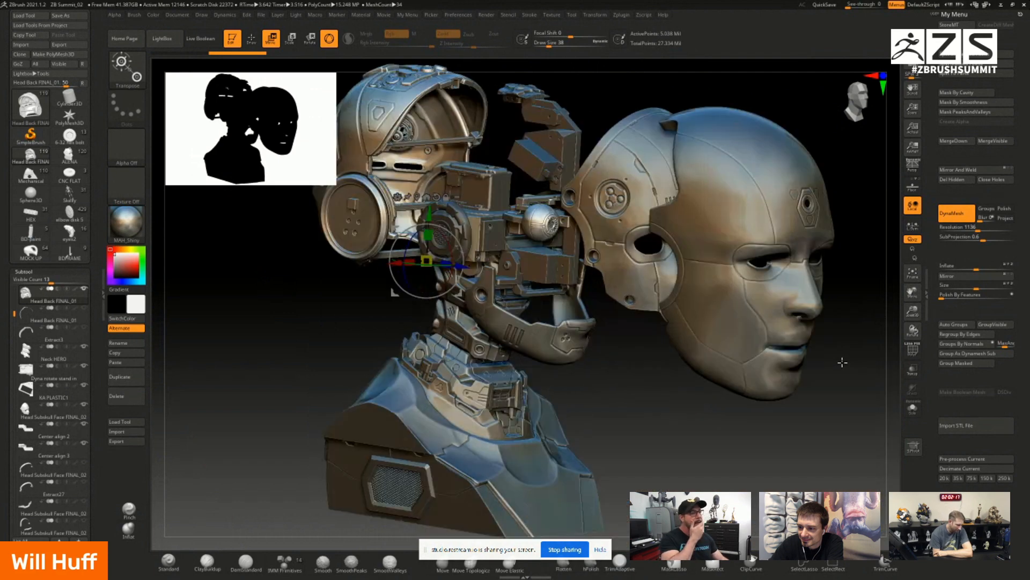
Step: Review the whole exploded head assembly in side and three-quarter views
{"action": "left_click_drag", "start_coordinate": [842, 362], "coordinate": [880, 362]}
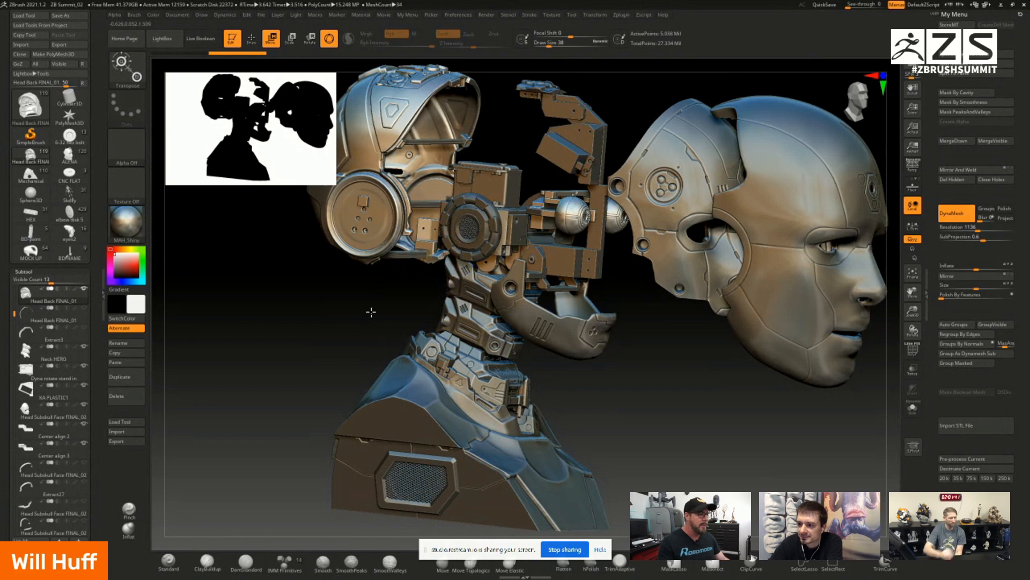
{"action": "left_click_drag", "start_coordinate": [370, 310], "coordinate": [384, 317]}
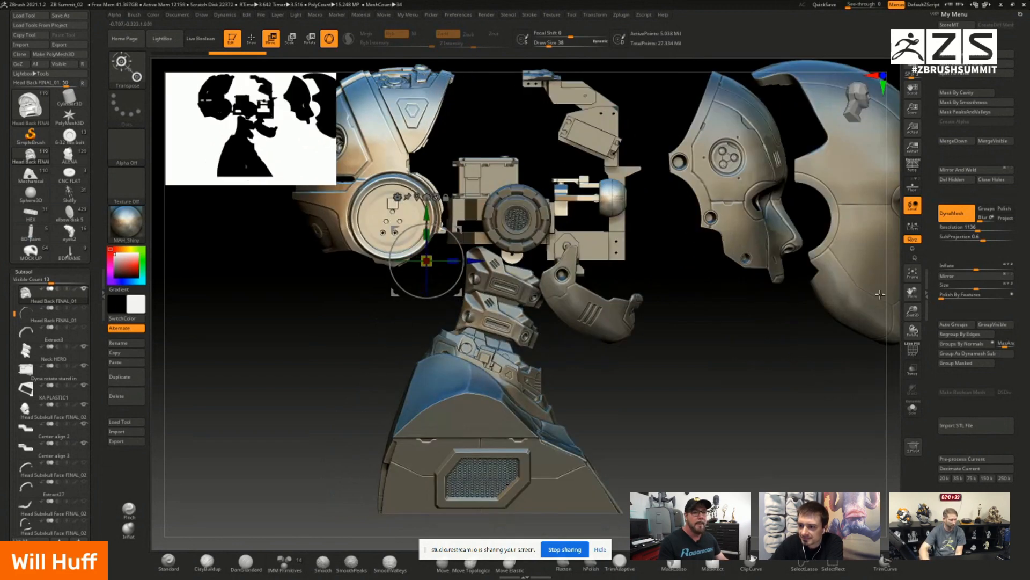
{"action": "left_click_drag", "start_coordinate": [912, 310], "coordinate": [913, 310]}
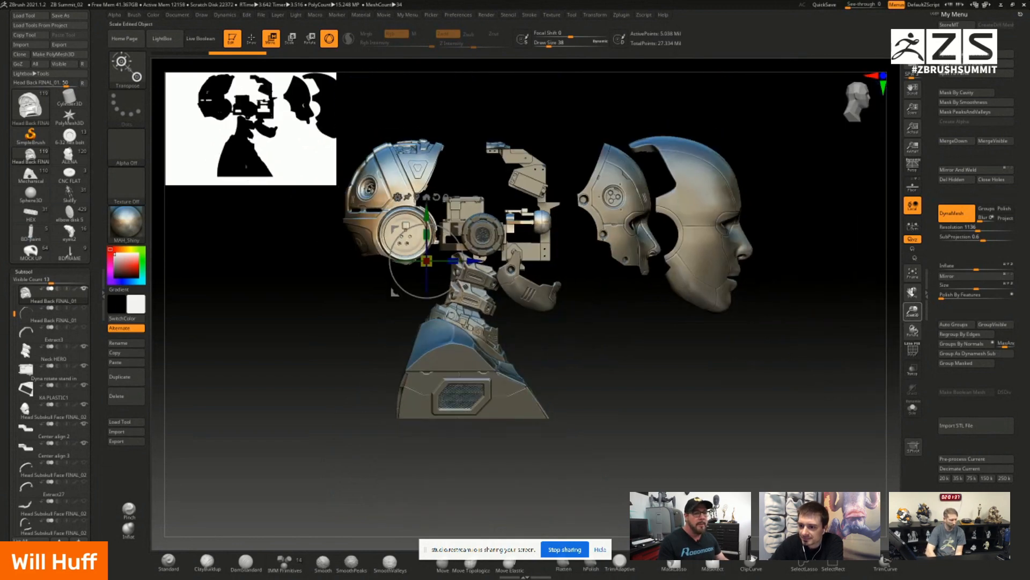
{"action": "left_click_drag", "start_coordinate": [658, 423], "coordinate": [641, 441]}
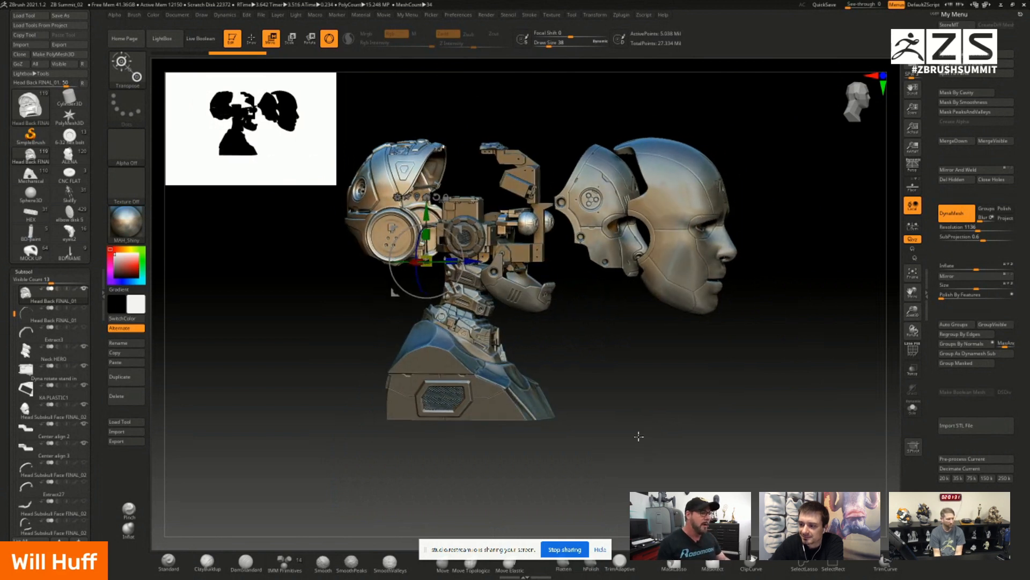
{"action": "left_click_drag", "start_coordinate": [593, 405], "coordinate": [593, 407]}
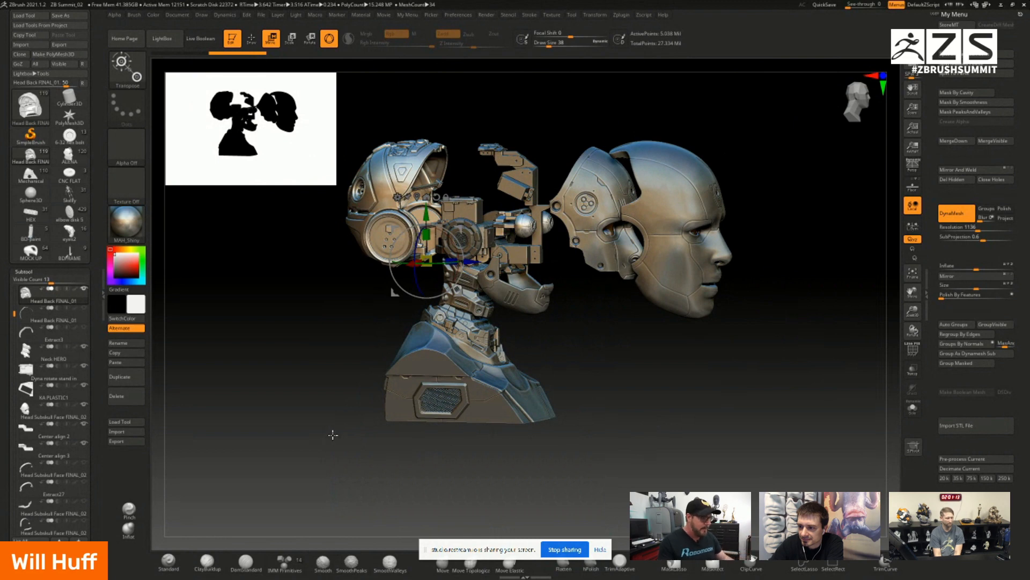
{"action": "left_click_drag", "start_coordinate": [328, 420], "coordinate": [310, 417]}
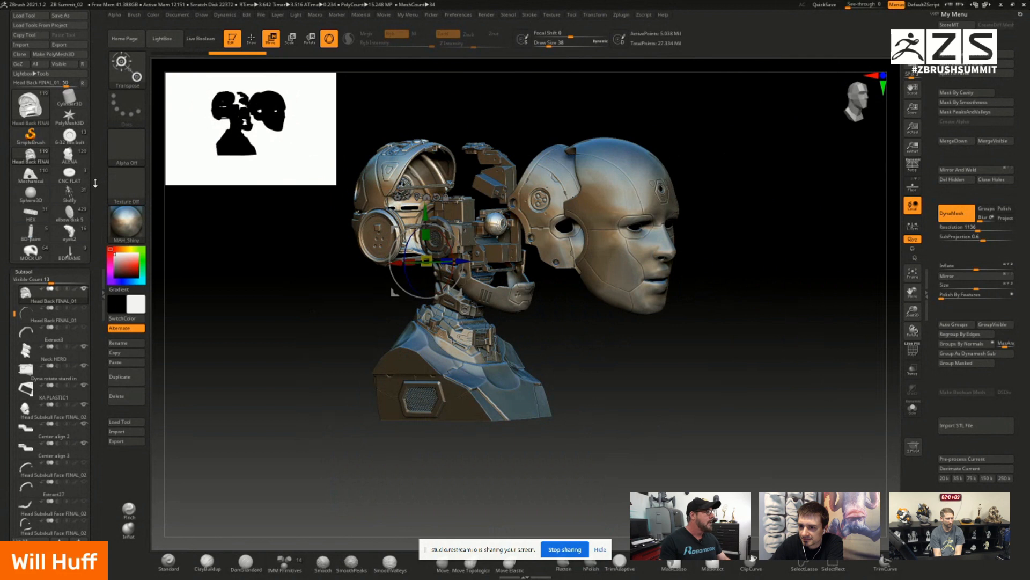
Step: Switch to the 6-32 hex bolt tool and view its set of servos, motors, bearing ring and fasteners at an angle
{"action": "scroll", "coordinate": [95, 182], "scroll_direction": "down", "scroll_amount": 1}
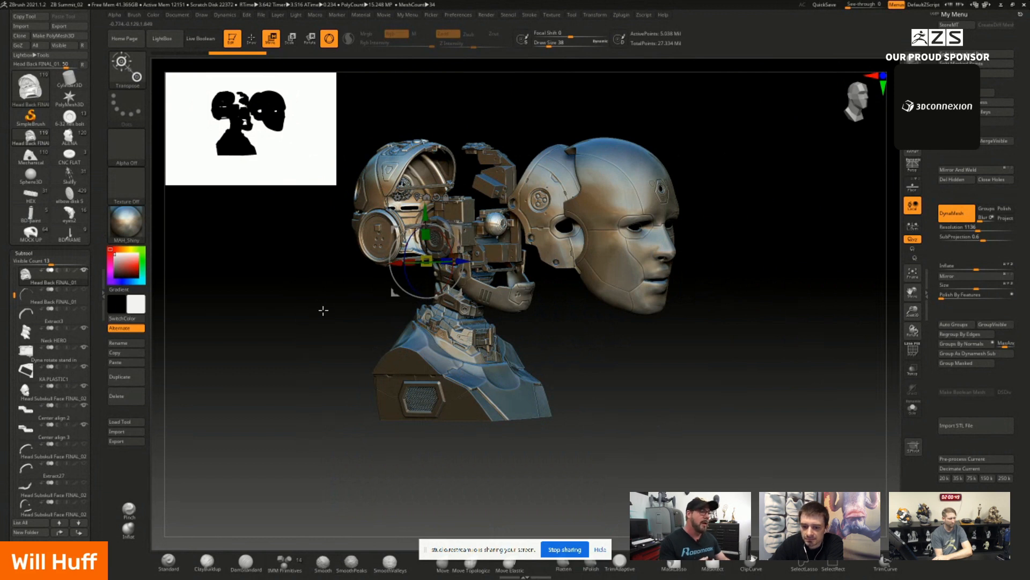
{"action": "left_click_drag", "start_coordinate": [326, 299], "coordinate": [332, 304]}
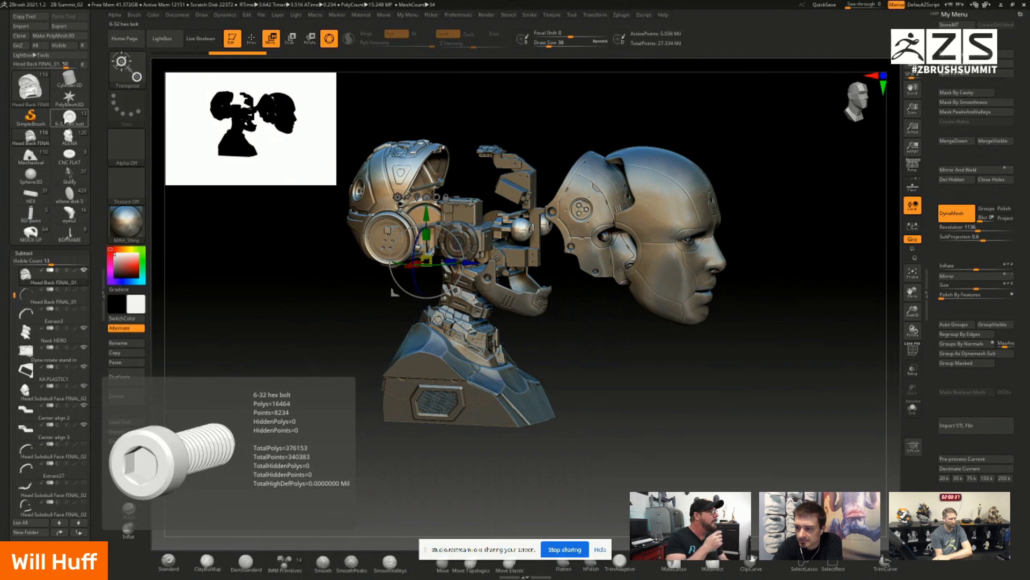
{"action": "left_click", "coordinate": [68, 119]}
{"action": "left_click_drag", "start_coordinate": [428, 371], "coordinate": [440, 406]}
{"action": "left_click_drag", "start_coordinate": [912, 310], "coordinate": [729, 375]}
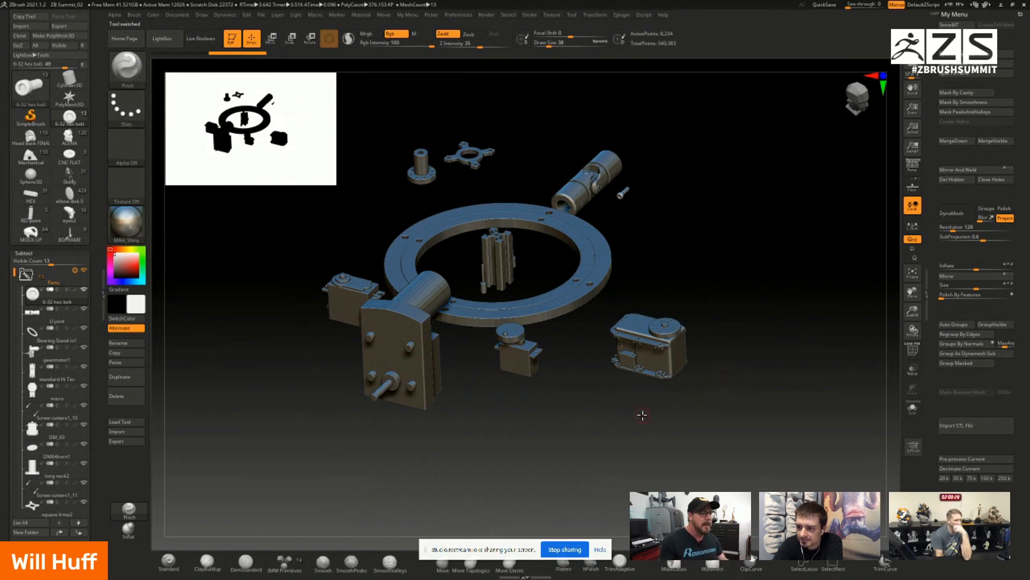
{"action": "left_click_drag", "start_coordinate": [644, 416], "coordinate": [635, 424]}
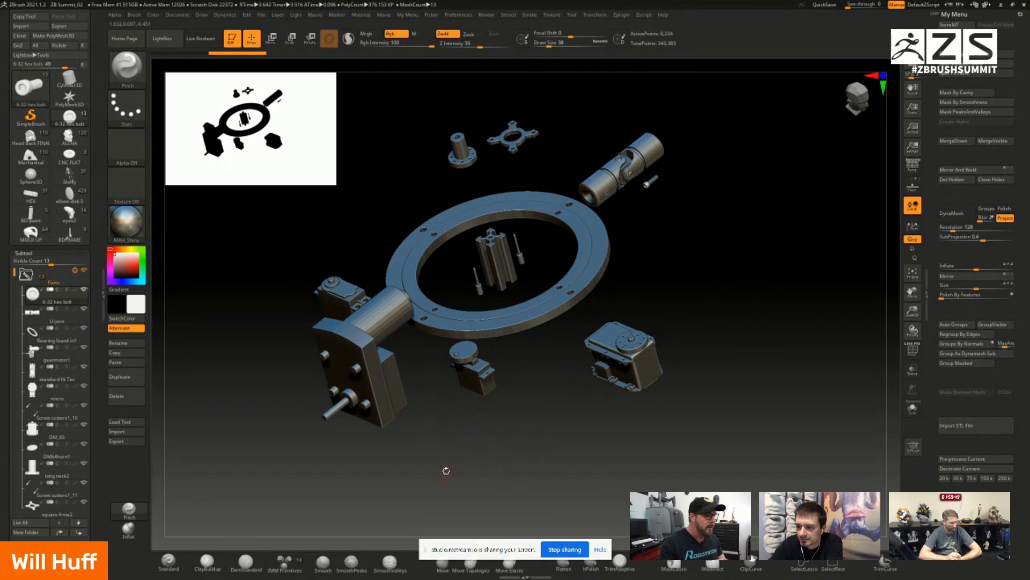
Step: Examine the servos, gear motor, bearing ring, U-joint and mounting hardware from several tilted angles
{"action": "left_click_drag", "start_coordinate": [508, 452], "coordinate": [508, 460]}
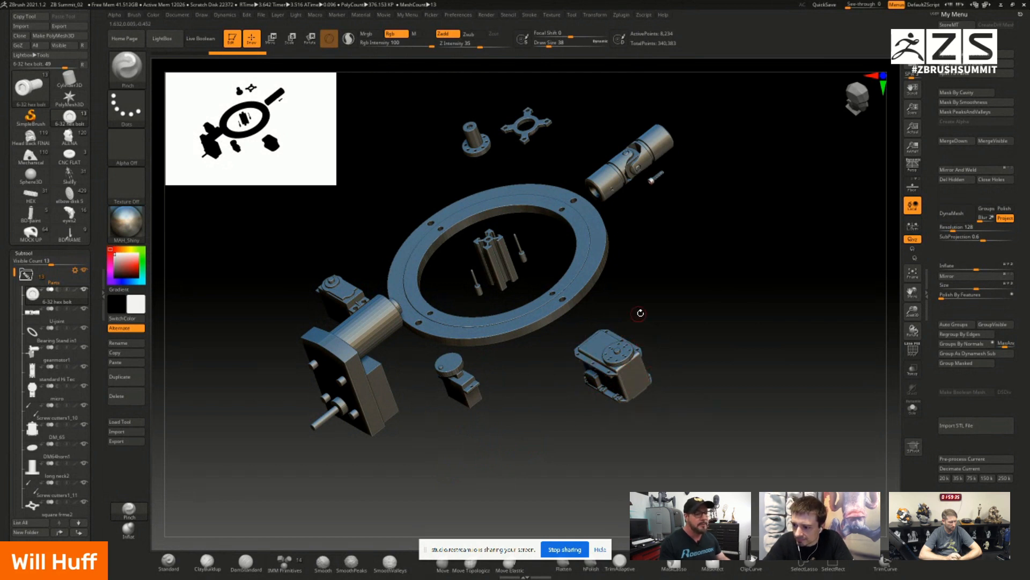
{"action": "left_click_drag", "start_coordinate": [659, 312], "coordinate": [653, 325]}
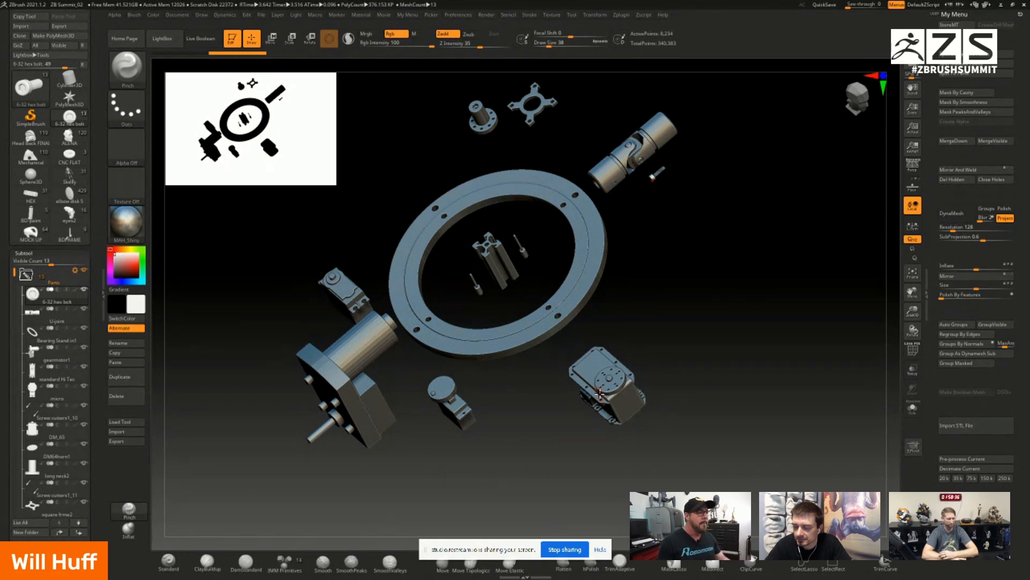
{"action": "left_click_drag", "start_coordinate": [536, 449], "coordinate": [536, 449]}
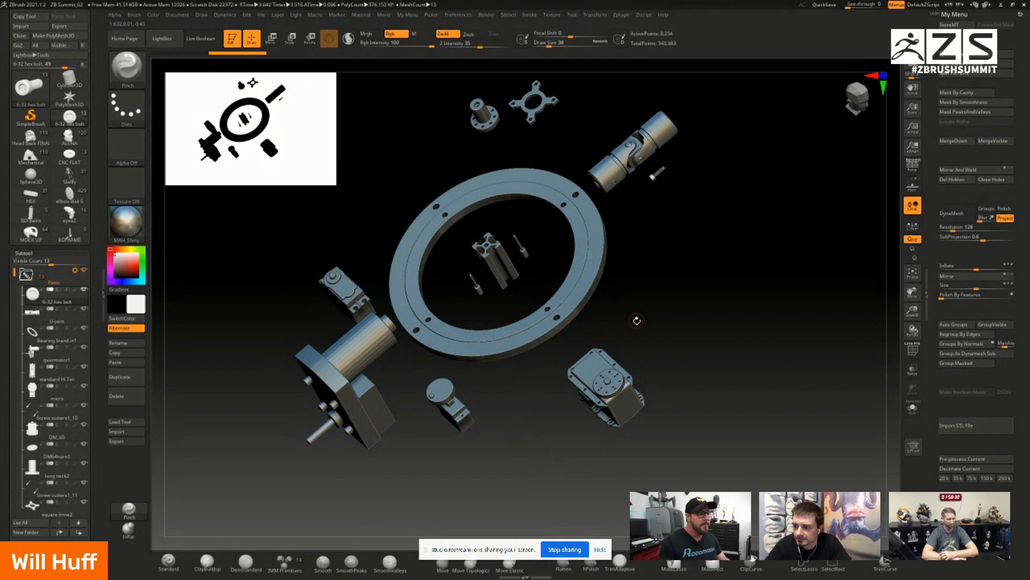
{"action": "left_click_drag", "start_coordinate": [635, 318], "coordinate": [650, 326]}
{"action": "left_click_drag", "start_coordinate": [659, 330], "coordinate": [675, 323]}
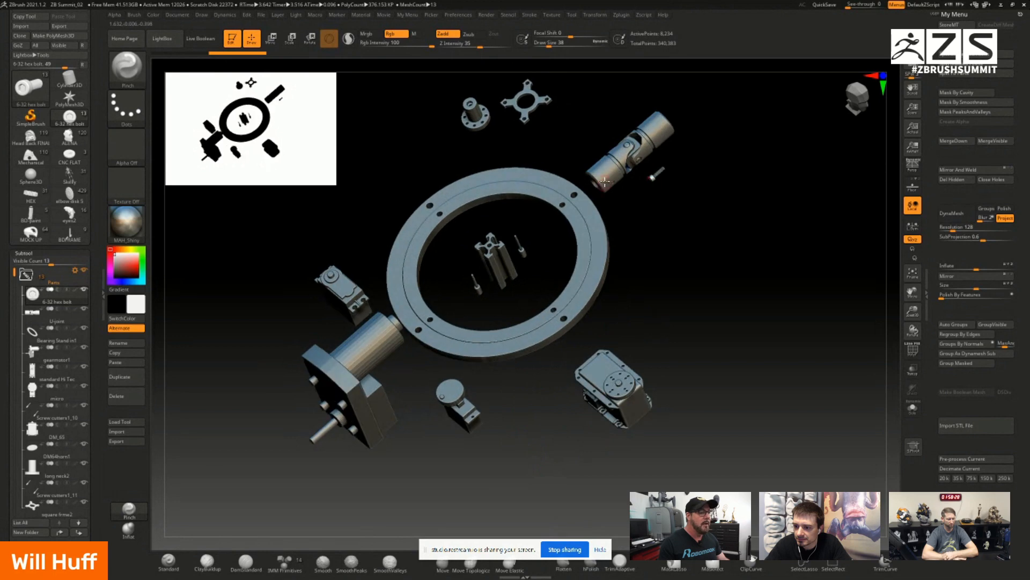
Step: Switch to the McMaster-Carr page in Chrome, view the Easy-Install Single U-Joint, and go back to the full category catalog
{"action": "key", "text": "super"}
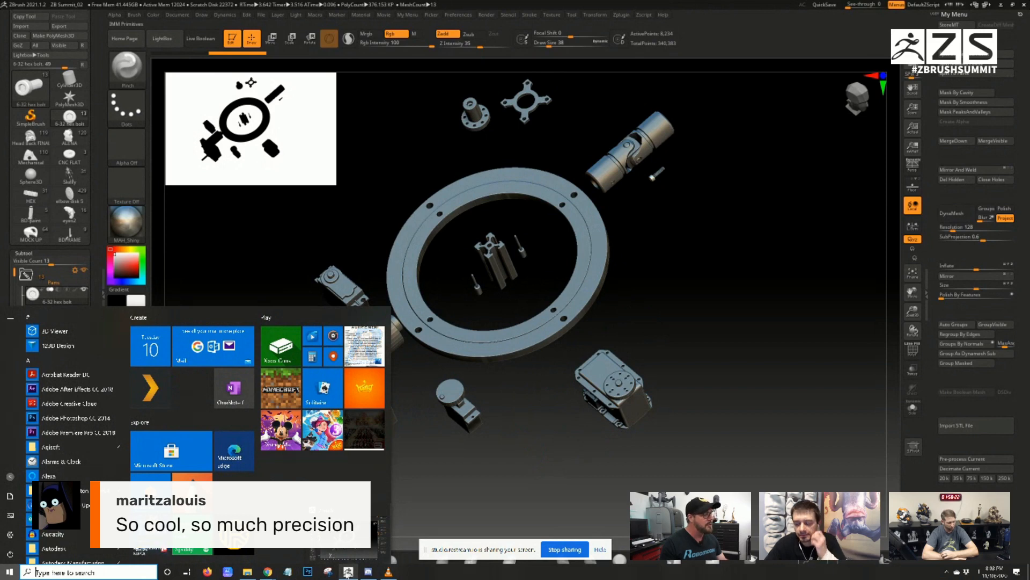
{"action": "mouse_move", "coordinate": [266, 572]}
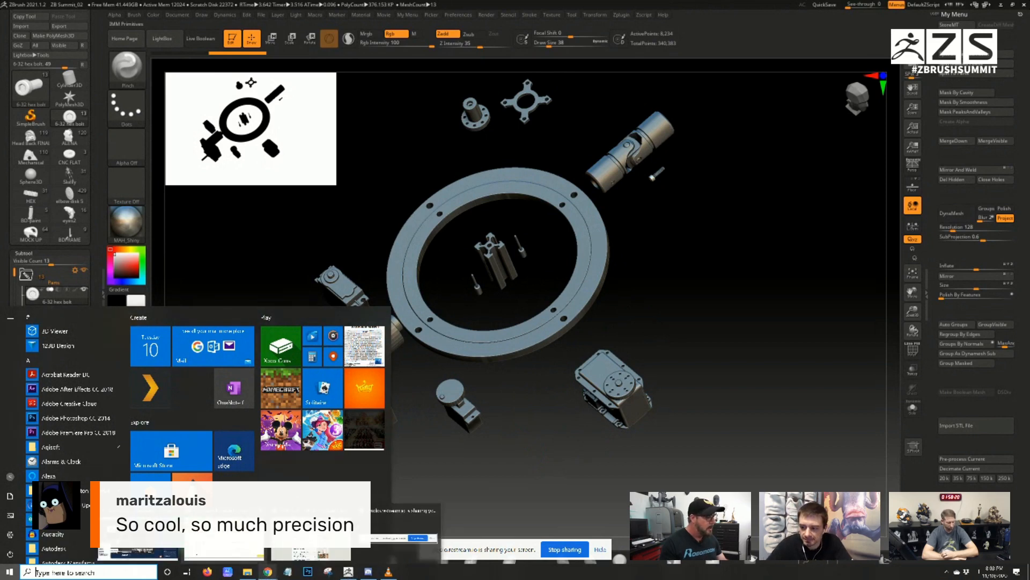
{"action": "left_click", "coordinate": [223, 552]}
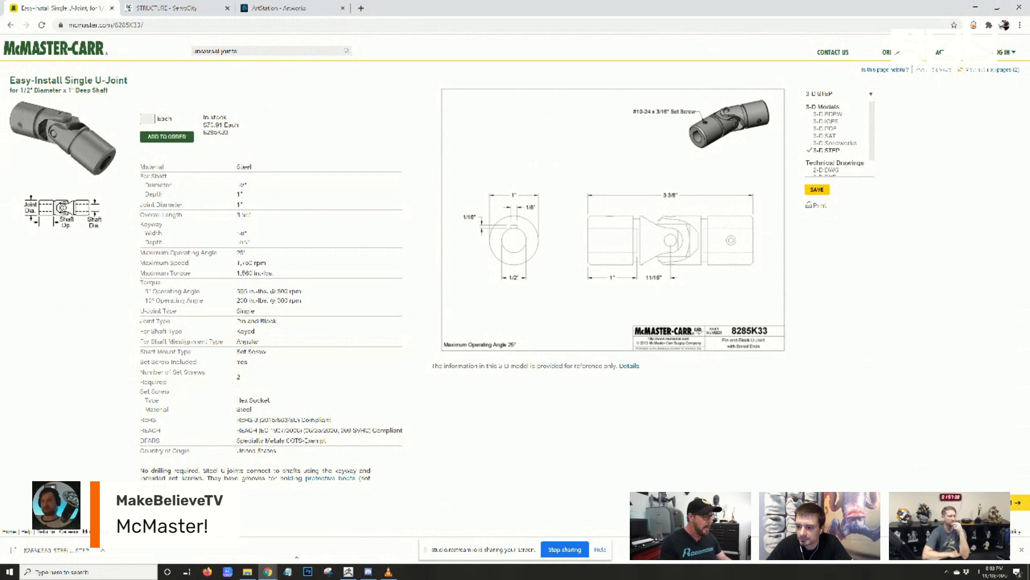
{"action": "left_click", "coordinate": [11, 25]}
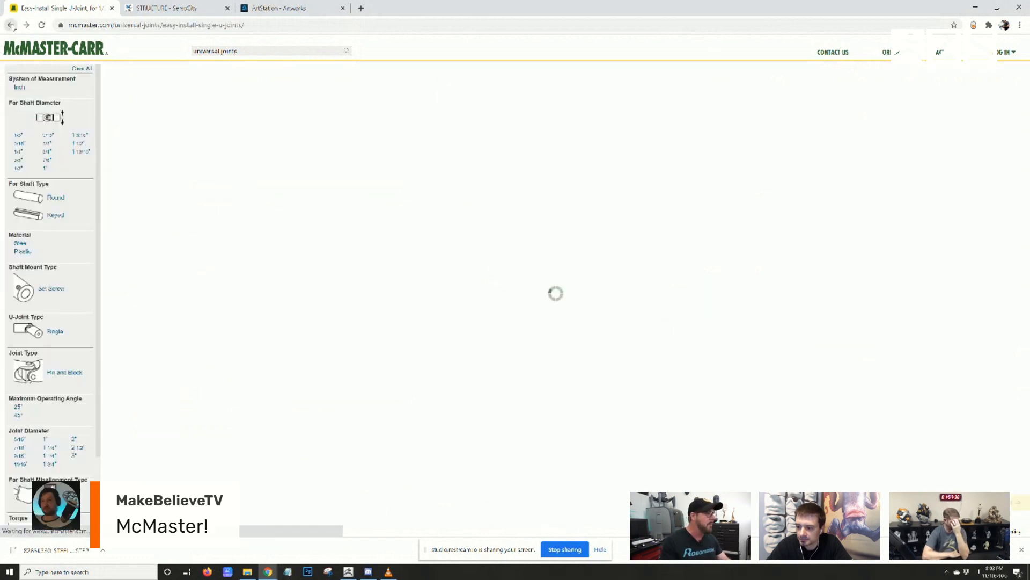
{"action": "left_click", "coordinate": [10, 25]}
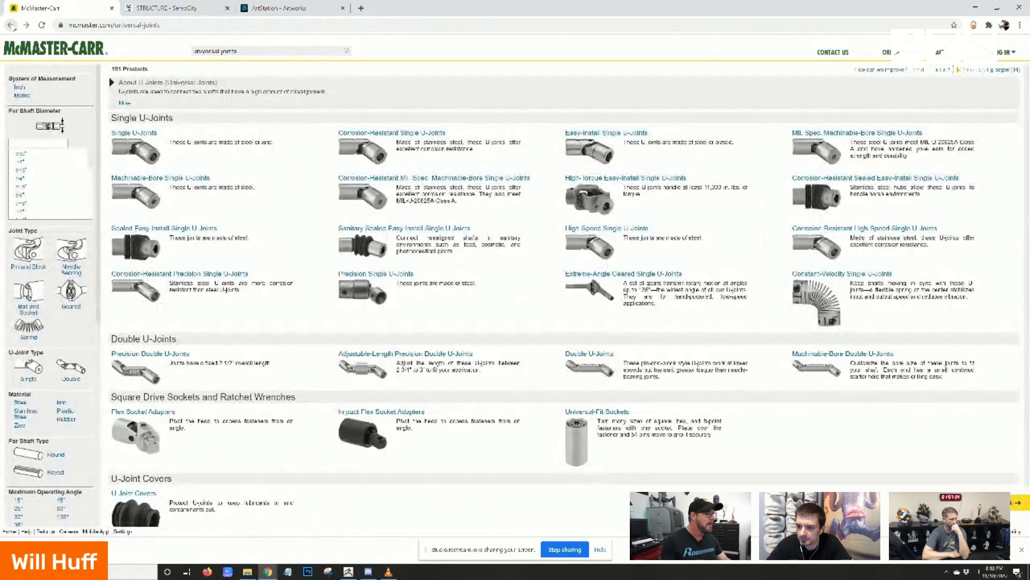
{"action": "left_click", "coordinate": [10, 25]}
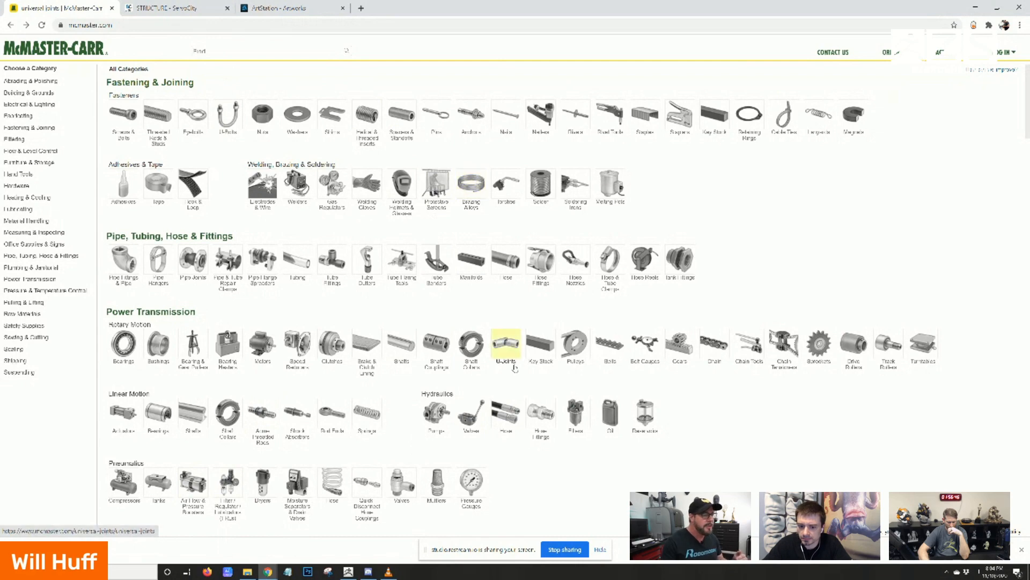
Step: Return to ZBrush and measure the U-joint's length end to end with a transpose line in a straight-on view
{"action": "left_click", "coordinate": [348, 571]}
{"action": "left_click_drag", "start_coordinate": [294, 273], "coordinate": [294, 248]}
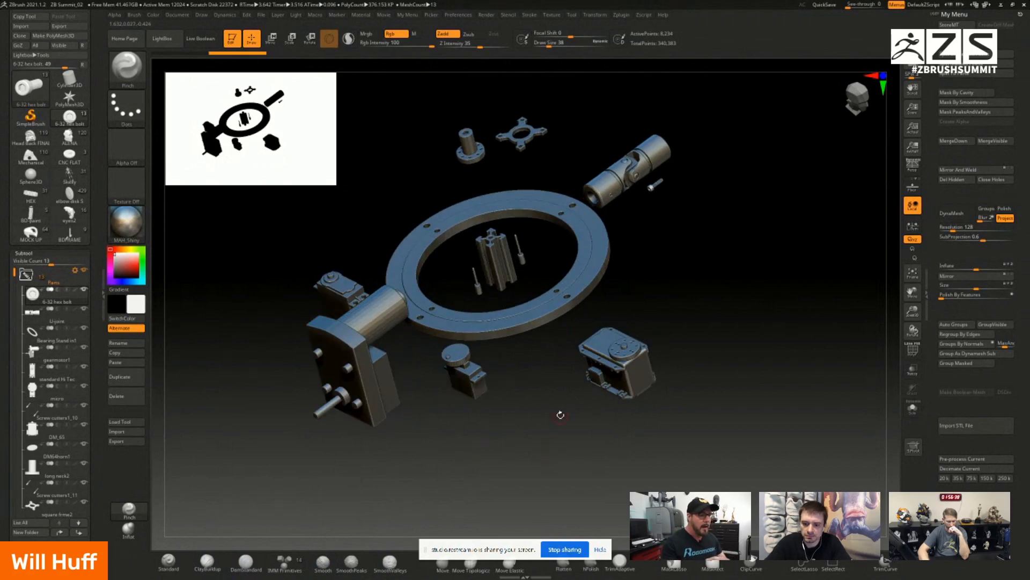
{"action": "left_click_drag", "start_coordinate": [552, 385], "coordinate": [542, 398]}
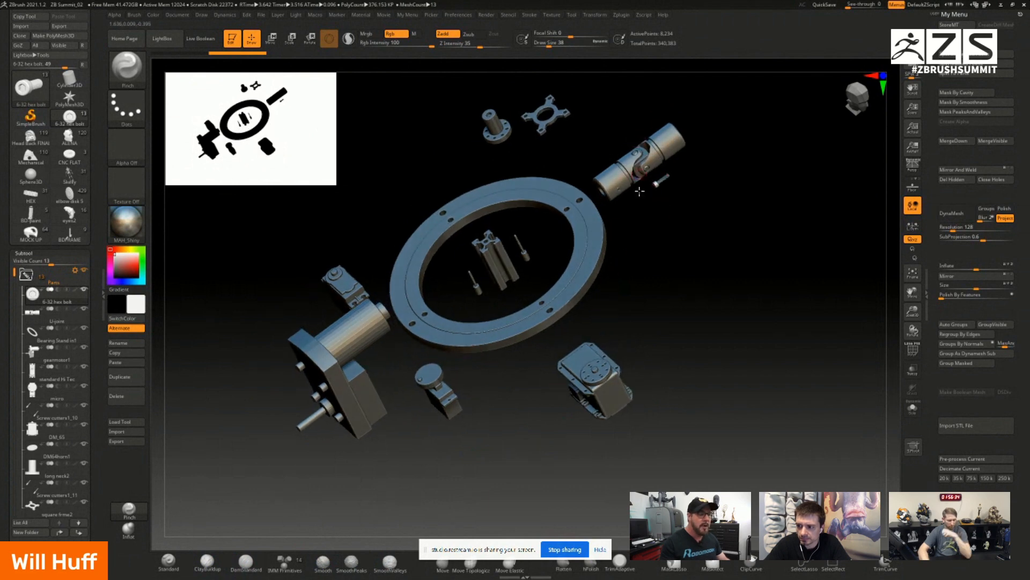
{"action": "left_click_drag", "start_coordinate": [646, 253], "coordinate": [687, 315]}
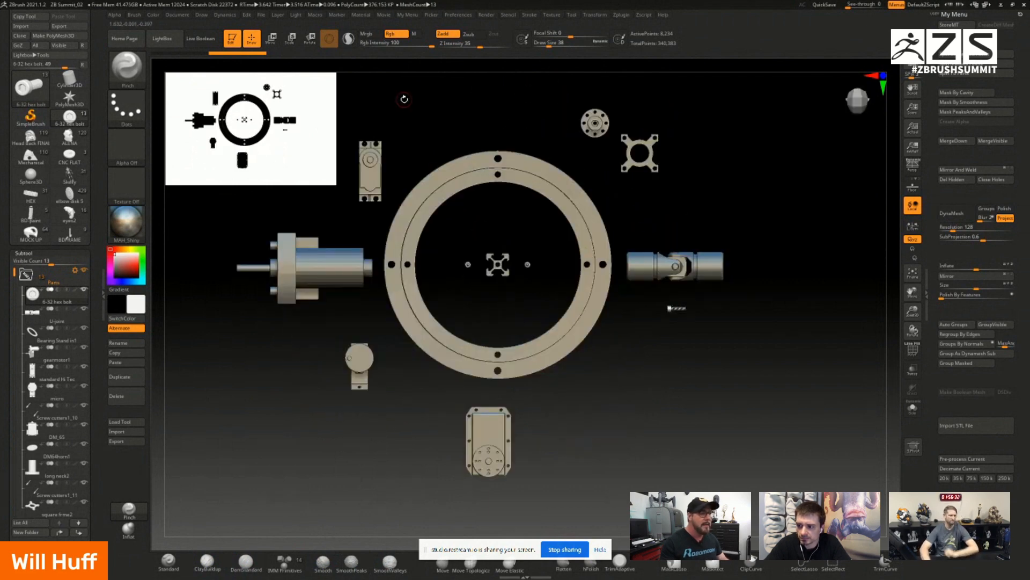
{"action": "left_click", "coordinate": [272, 37]}
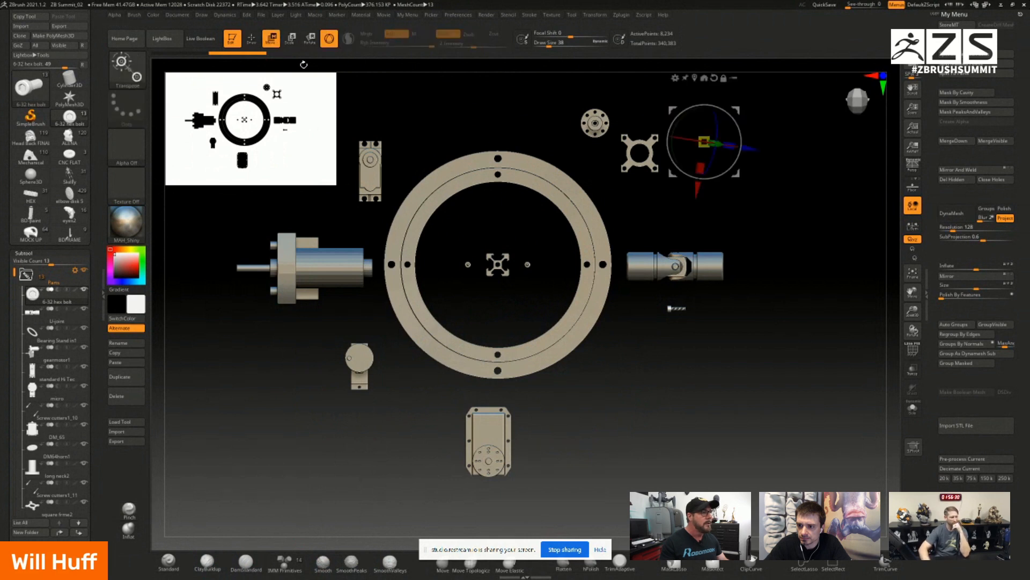
{"action": "key", "text": "y"}
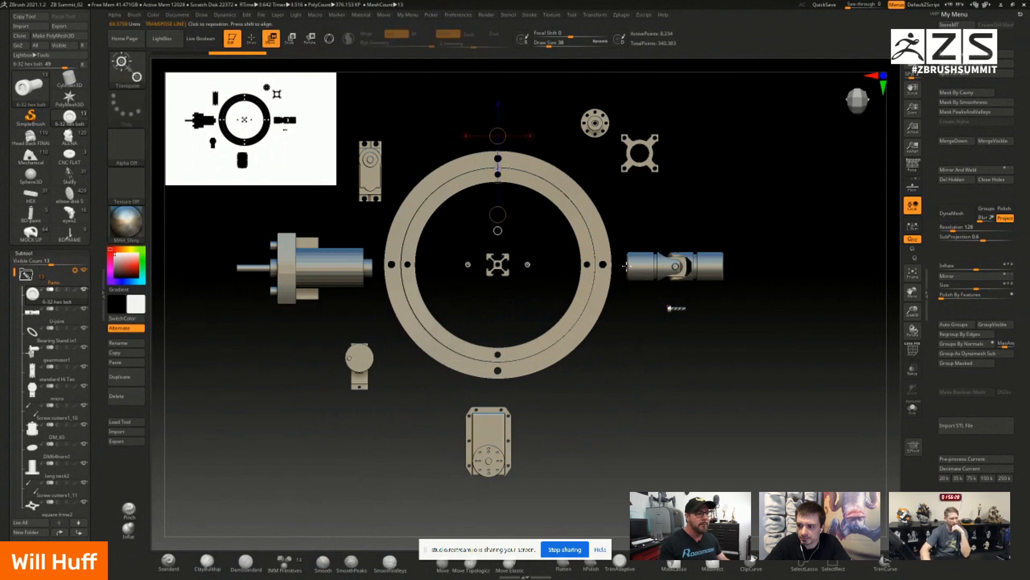
{"action": "left_click_drag", "start_coordinate": [625, 266], "coordinate": [739, 266]}
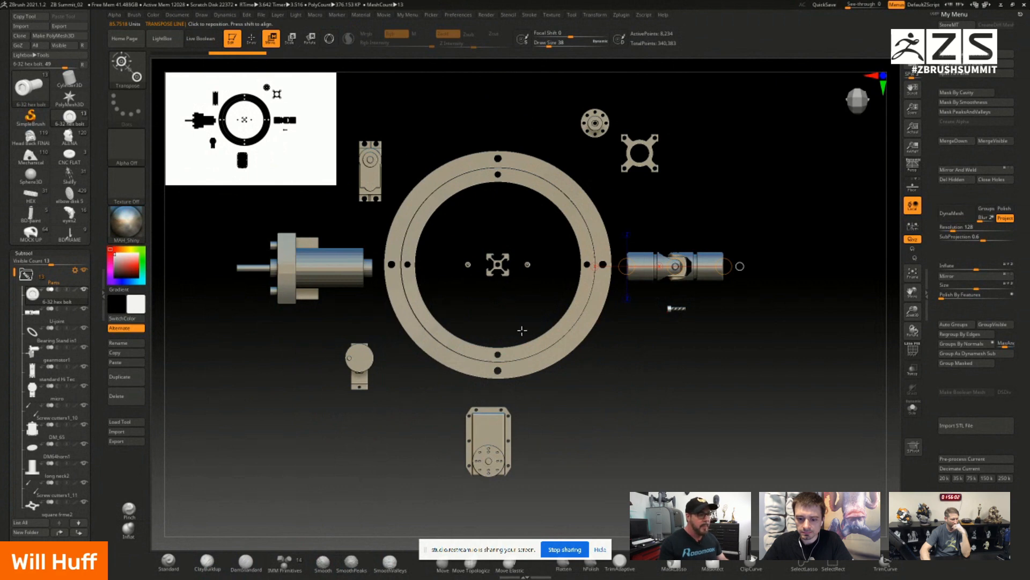
Step: Make the large bearing ring the active subtool
{"action": "left_click", "coordinate": [483, 355], "text": "alt"}
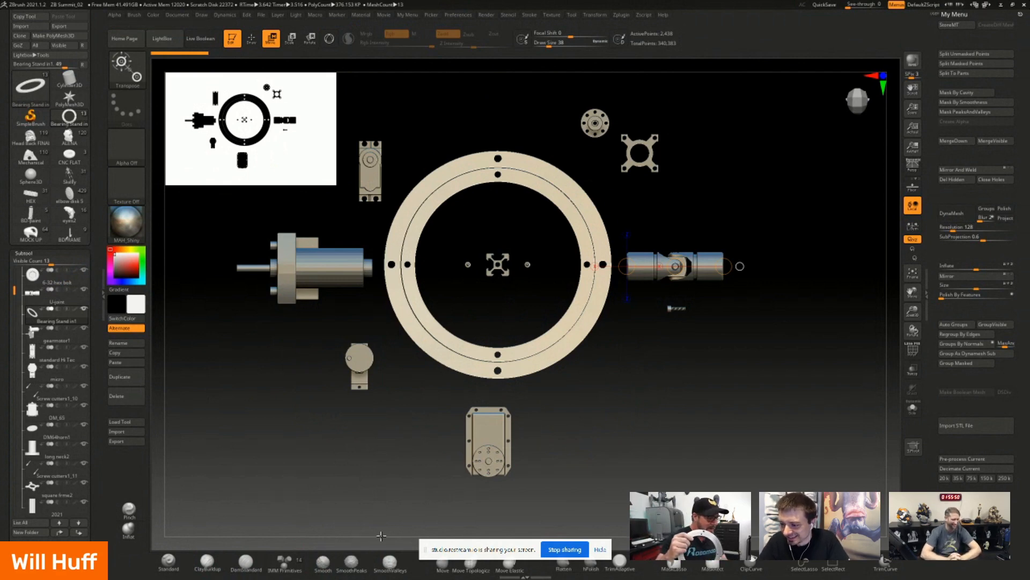
{"action": "key", "text": "super"}
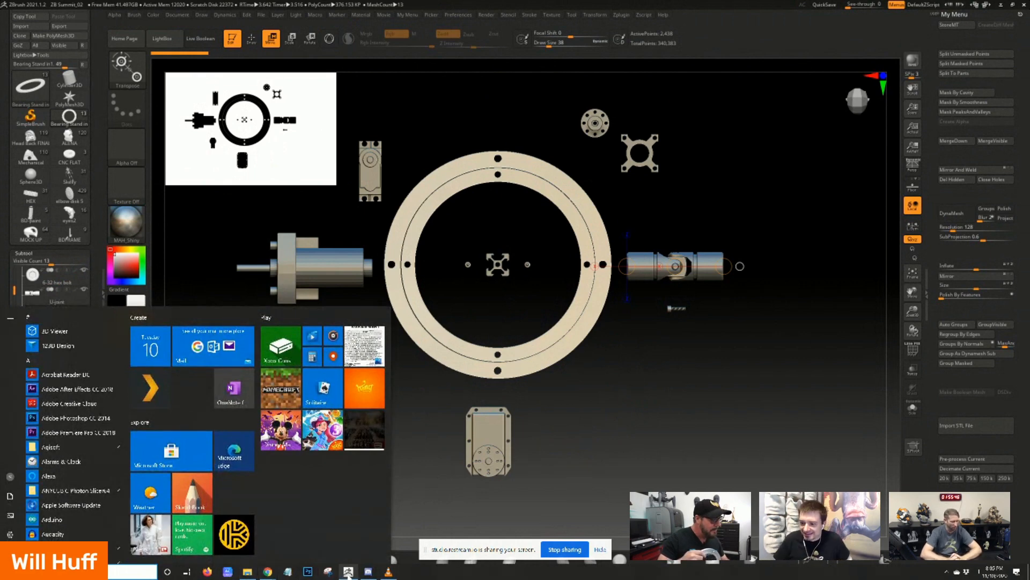
{"action": "mouse_move", "coordinate": [344, 573]}
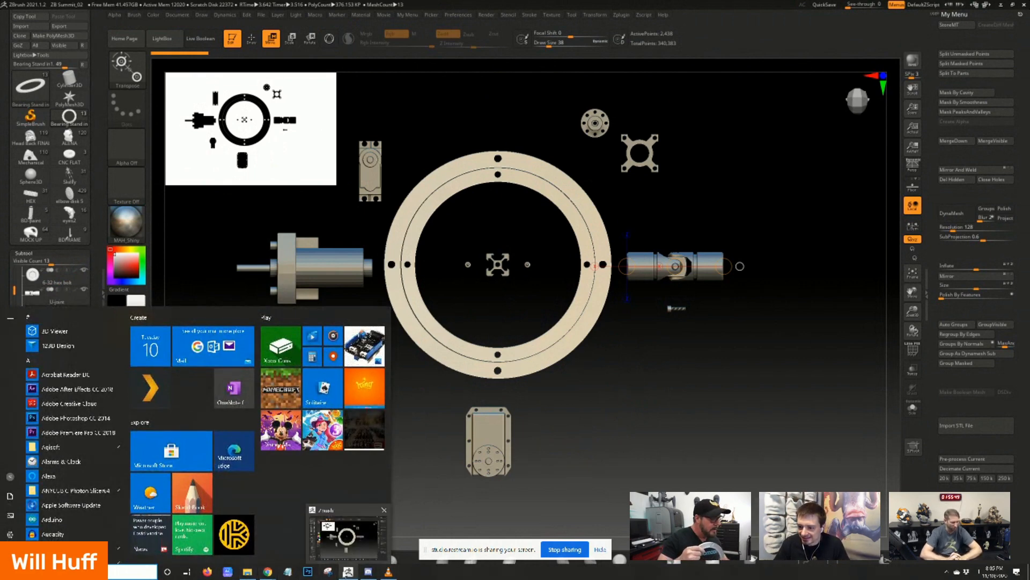
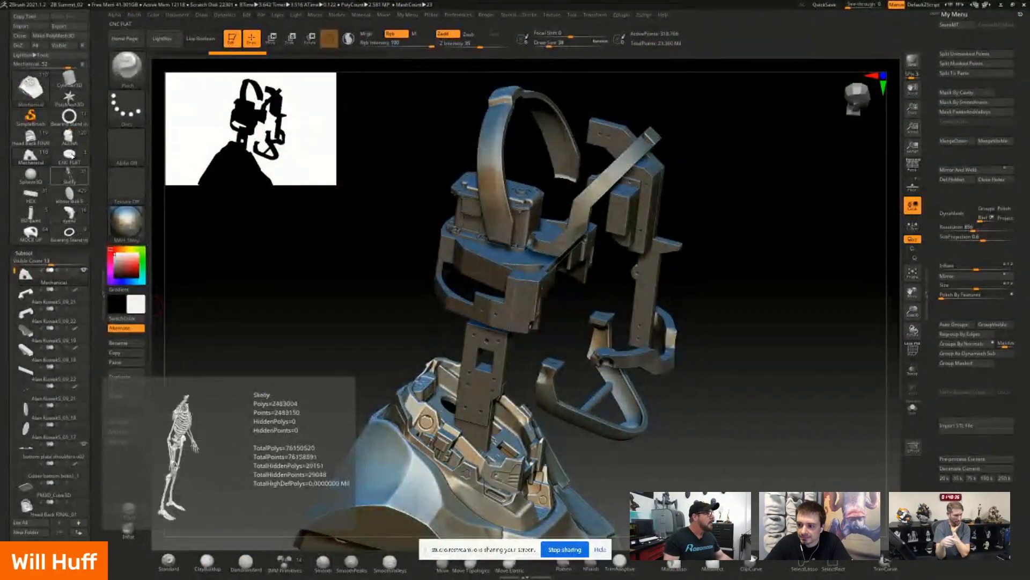
Step: Switch to the Bearing Stand tool with the hardware set and examine the ring's bolt holes up close
{"action": "left_click", "coordinate": [68, 232]}
{"action": "left_click_drag", "start_coordinate": [268, 403], "coordinate": [368, 354]}
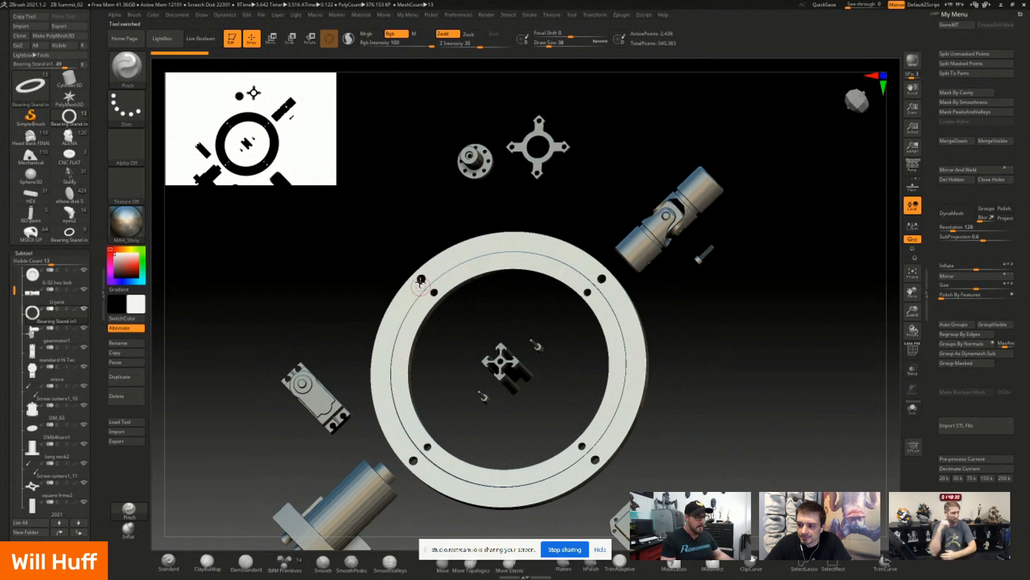
{"action": "left_click_drag", "start_coordinate": [381, 286], "coordinate": [379, 281]}
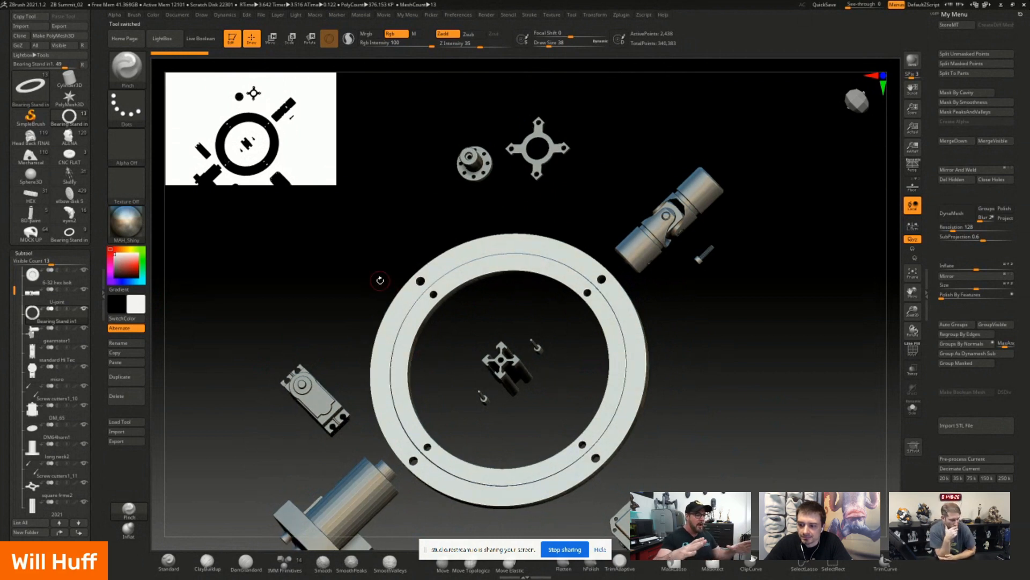
{"action": "left_click_drag", "start_coordinate": [349, 283], "coordinate": [345, 290]}
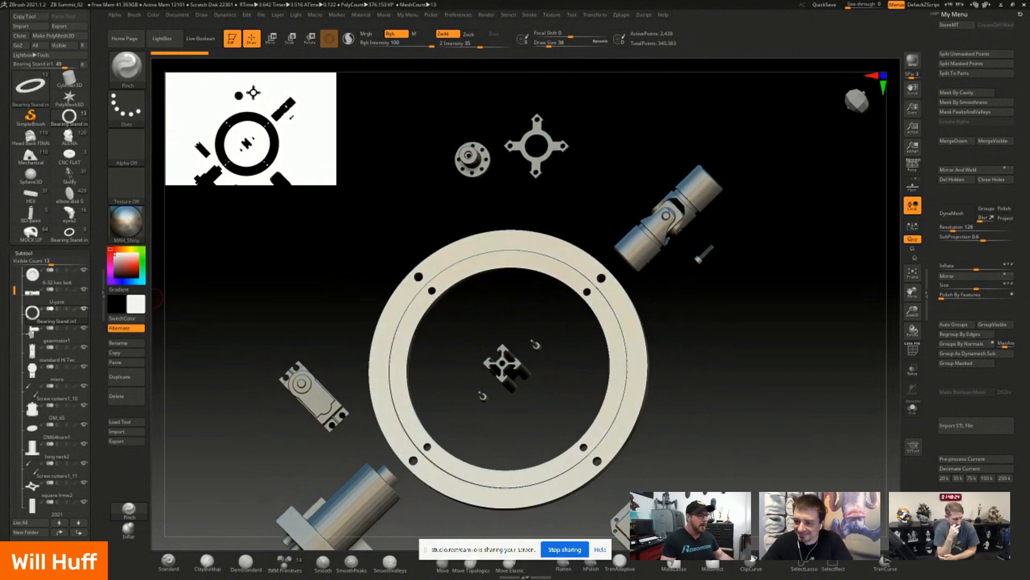
Step: Switch to the body frame tool, view its bearing ring and plate straight on, and reduce the draw size to 14
{"action": "left_click", "coordinate": [69, 233]}
{"action": "left_click_drag", "start_coordinate": [350, 376], "coordinate": [346, 374]}
{"action": "left_click_drag", "start_coordinate": [912, 290], "coordinate": [912, 321]}
{"action": "left_click_drag", "start_coordinate": [788, 210], "coordinate": [787, 184]}
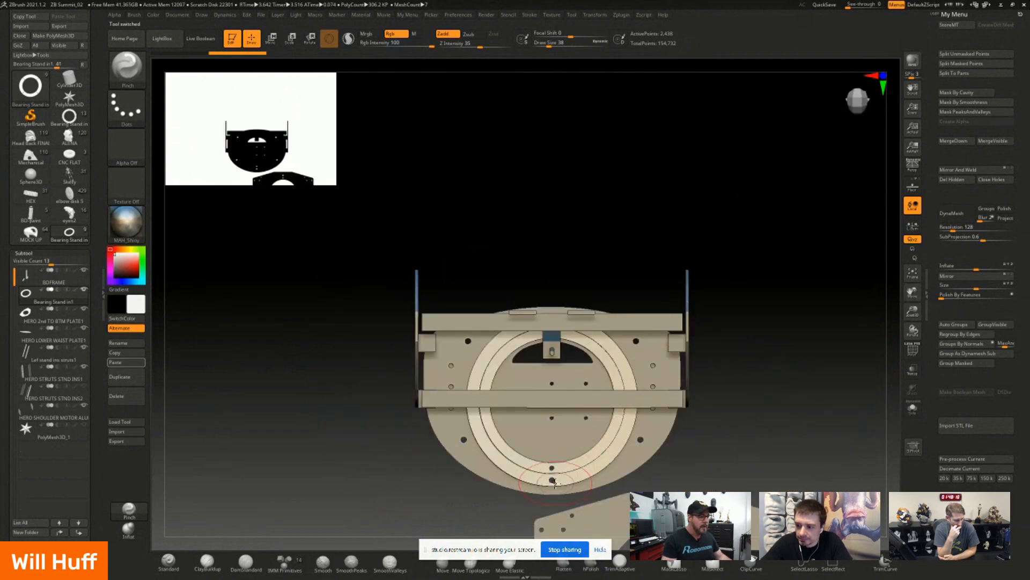
{"action": "key", "text": "bracketleft"}
{"action": "key", "text": "bracketleft"}
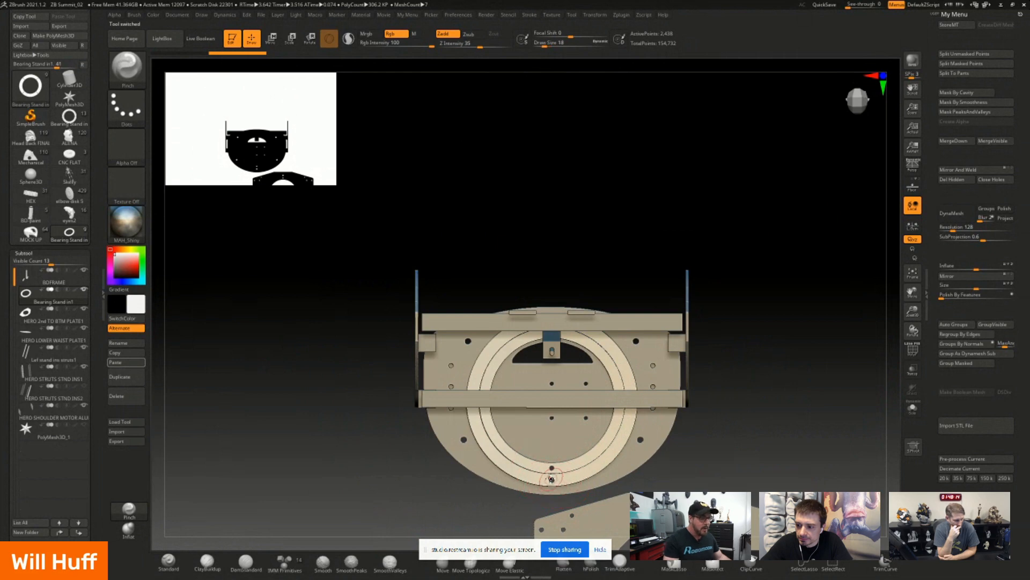
{"action": "key", "text": "bracketleft"}
Step: Inspect the frame's bearing plates, bolt holes and struts from below and above, including the whole upper frame
{"action": "left_click_drag", "start_coordinate": [491, 507], "coordinate": [494, 297]}
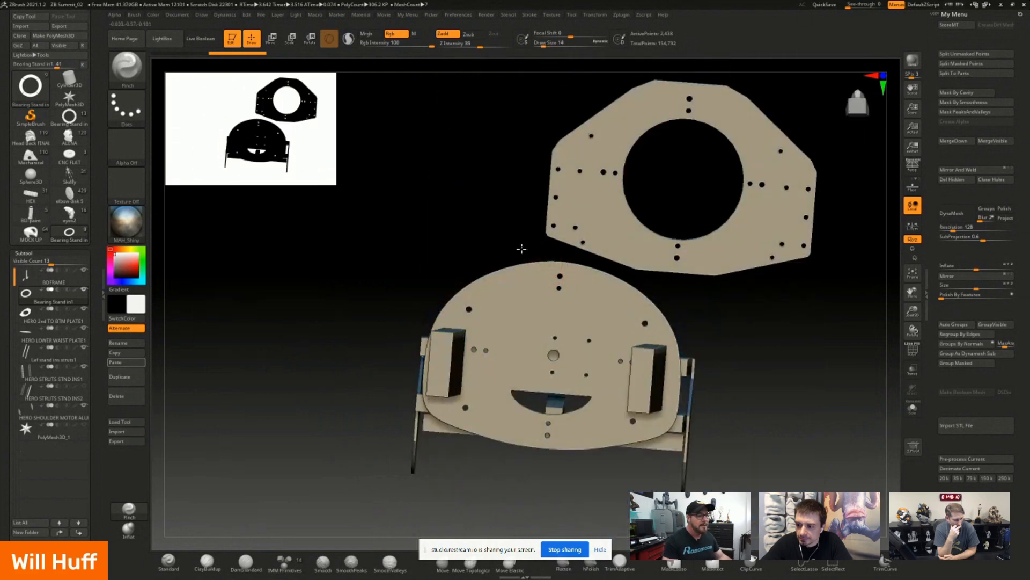
{"action": "left_click_drag", "start_coordinate": [521, 249], "coordinate": [539, 303]}
{"action": "left_click_drag", "start_coordinate": [517, 166], "coordinate": [518, 149]}
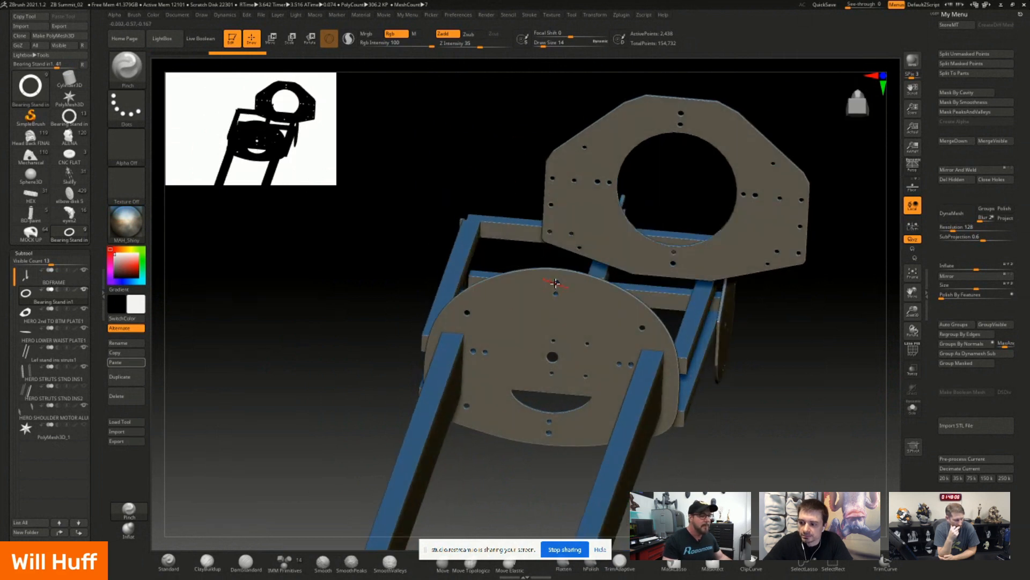
{"action": "left_click_drag", "start_coordinate": [519, 205], "coordinate": [542, 292]}
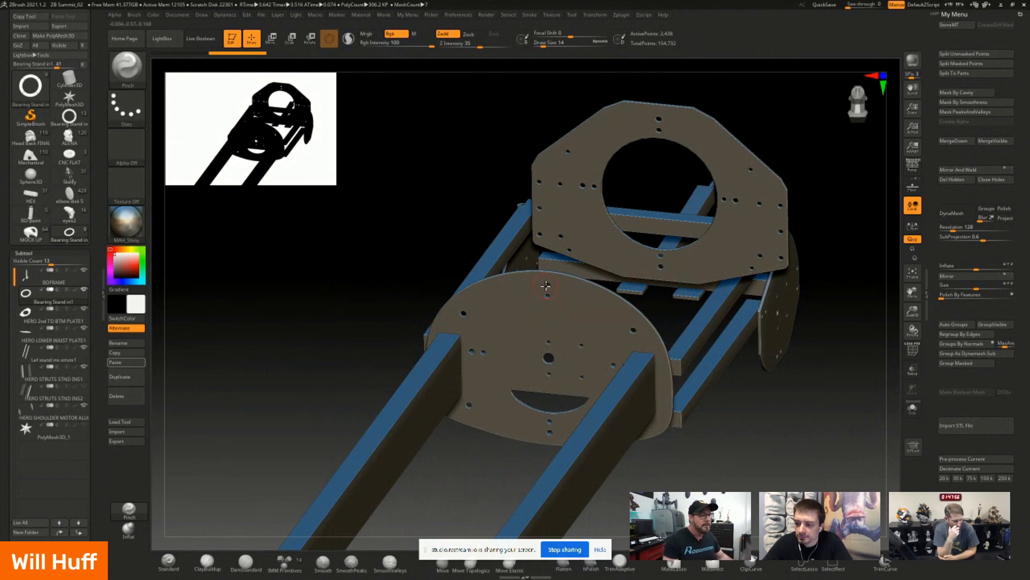
{"action": "left_click_drag", "start_coordinate": [422, 267], "coordinate": [427, 423]}
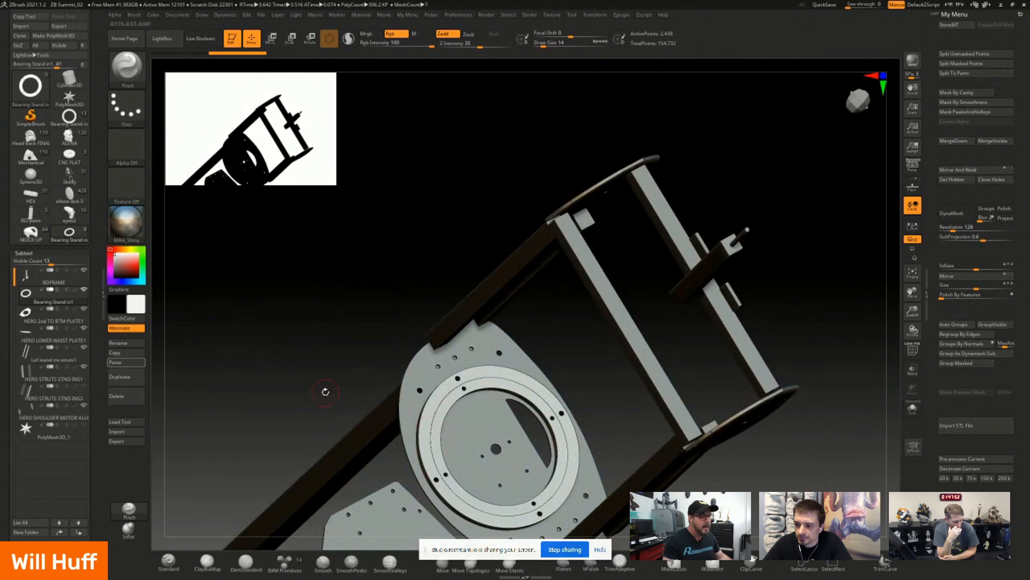
{"action": "left_click_drag", "start_coordinate": [324, 390], "coordinate": [506, 441]}
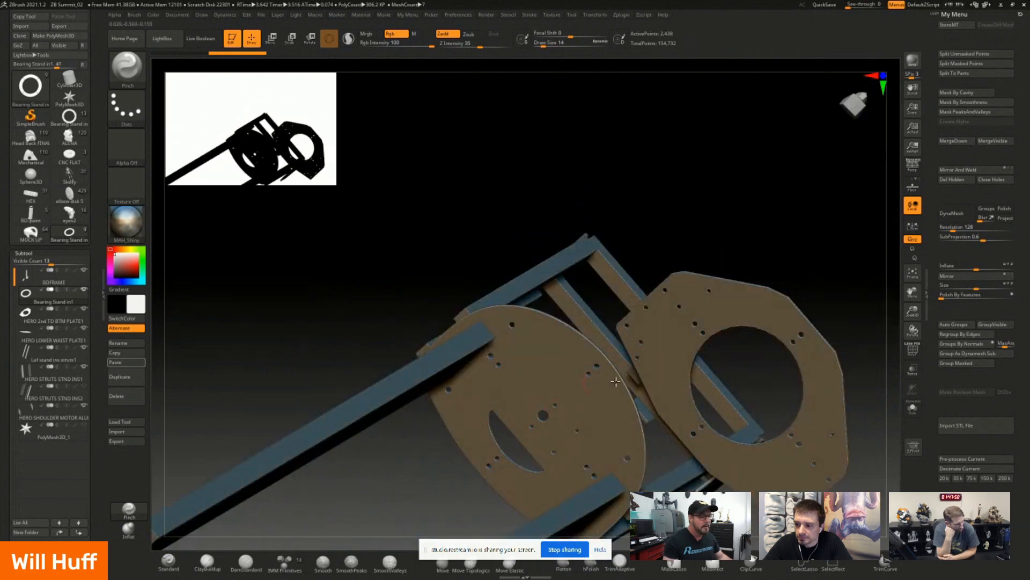
{"action": "left_click_drag", "start_coordinate": [639, 232], "coordinate": [540, 298]}
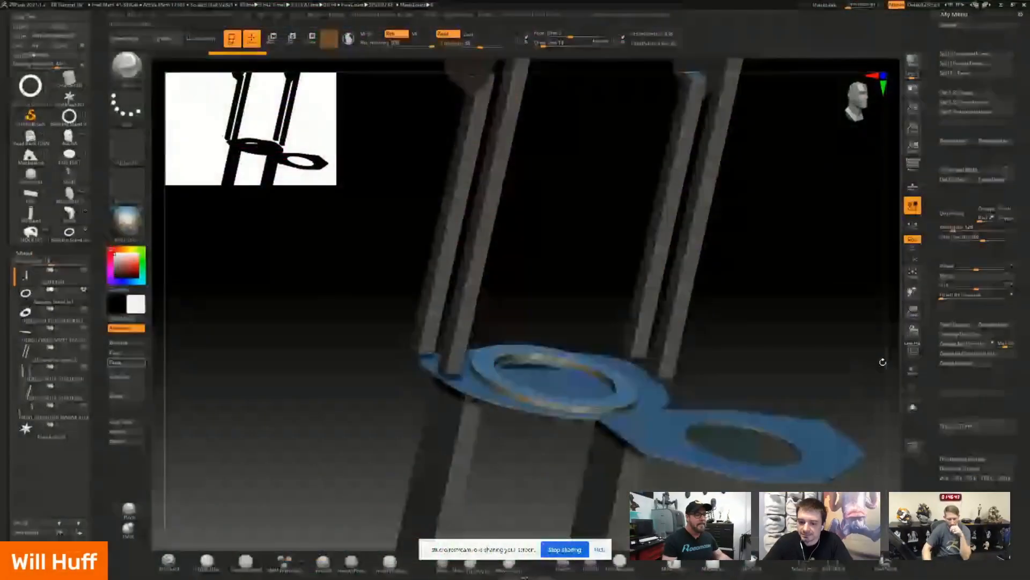
{"action": "left_click_drag", "start_coordinate": [906, 316], "coordinate": [880, 294]}
{"action": "left_click_drag", "start_coordinate": [829, 385], "coordinate": [830, 385]}
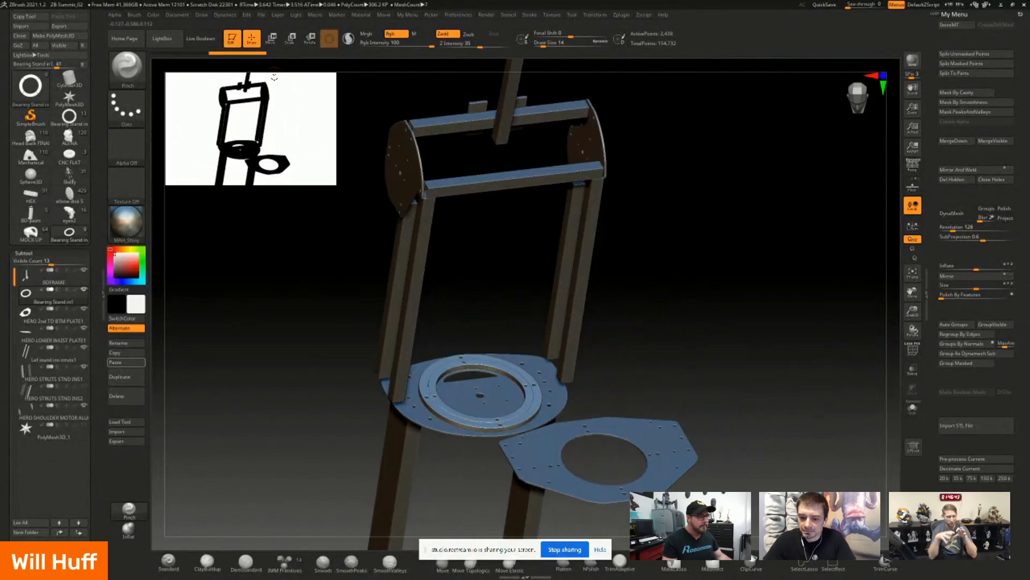
Step: Step the bearing ring's undo history back and forward again, and select the HERO 2nd TO BTM PLATE1 subtool
{"action": "left_click", "coordinate": [202, 53]}
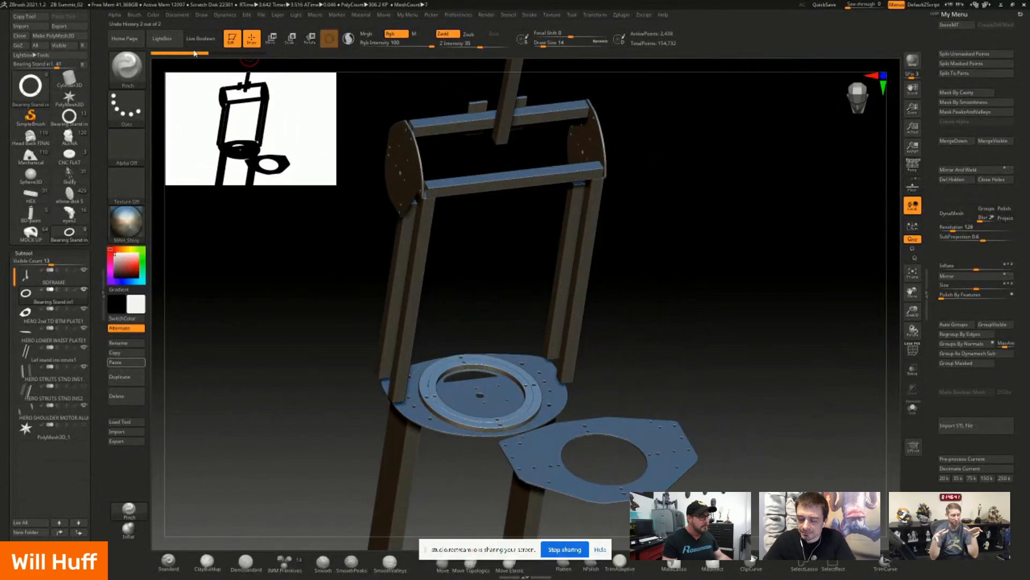
{"action": "left_click", "coordinate": [246, 53]}
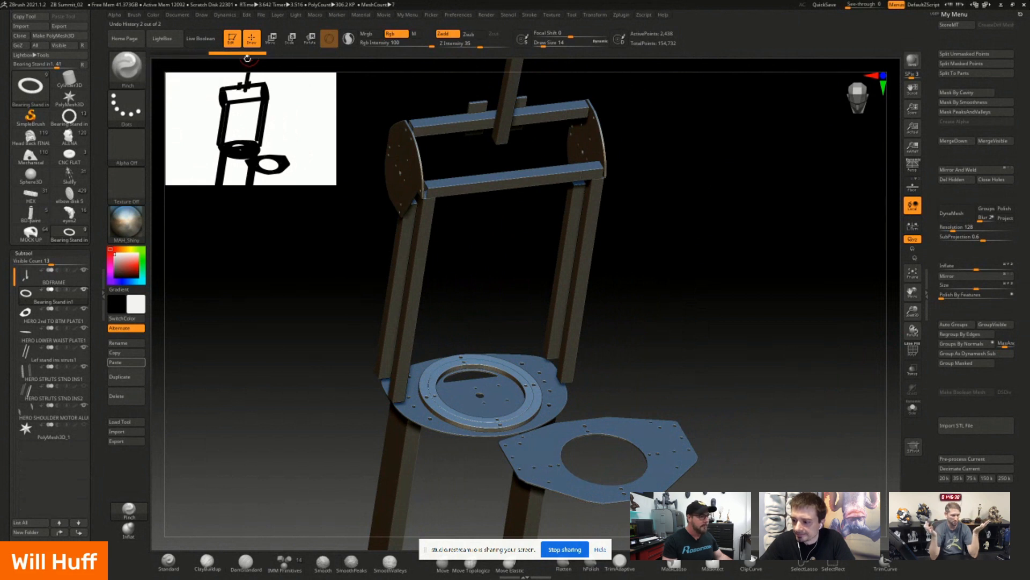
{"action": "left_click", "coordinate": [556, 453], "text": "alt"}
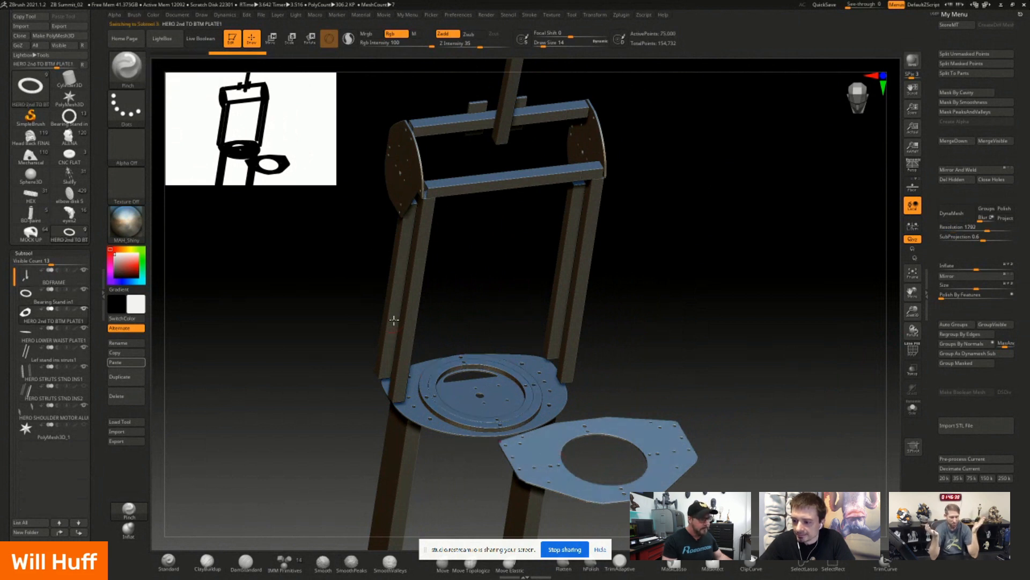
Step: Step HERO 2nd TO BTM PLATE1 back through its undo history to its mounted position and inspect the plate on the frame
{"action": "left_click", "coordinate": [251, 52]}
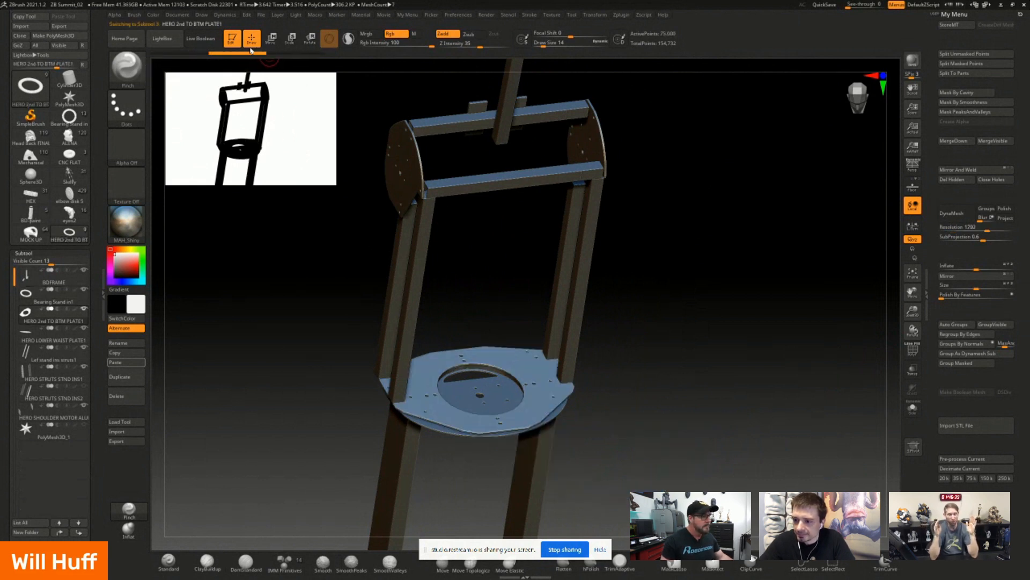
{"action": "left_click", "coordinate": [204, 52]}
{"action": "mouse_move", "coordinate": [320, 422]}
{"action": "left_mouse_down", "text": "shift"}
{"action": "mouse_move", "coordinate": [314, 408]}
{"action": "mouse_move", "coordinate": [305, 432]}
{"action": "left_mouse_up", "text": "shift"}
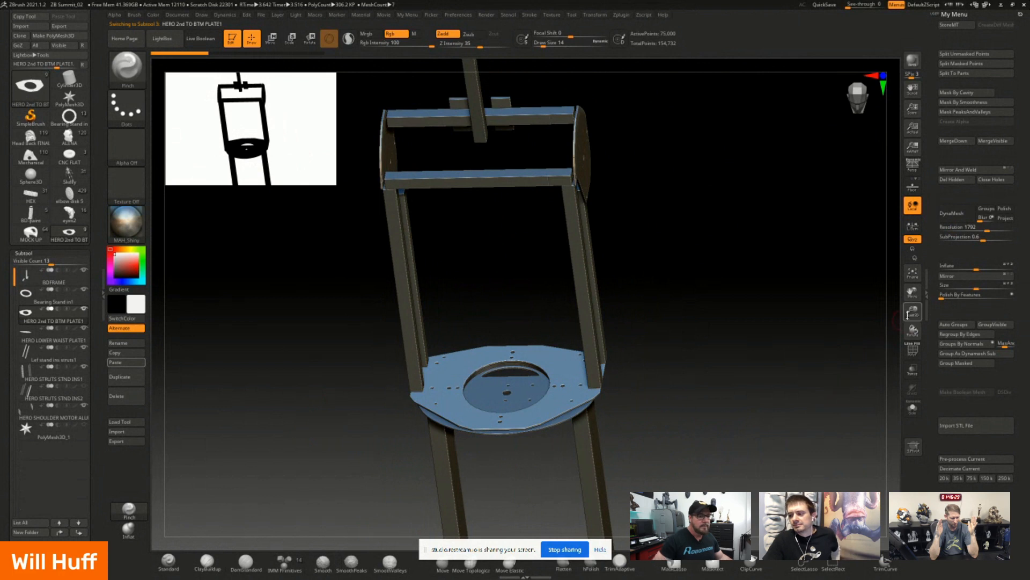
{"action": "left_click_drag", "start_coordinate": [912, 312], "coordinate": [912, 309]}
{"action": "left_click_drag", "start_coordinate": [815, 333], "coordinate": [775, 395]}
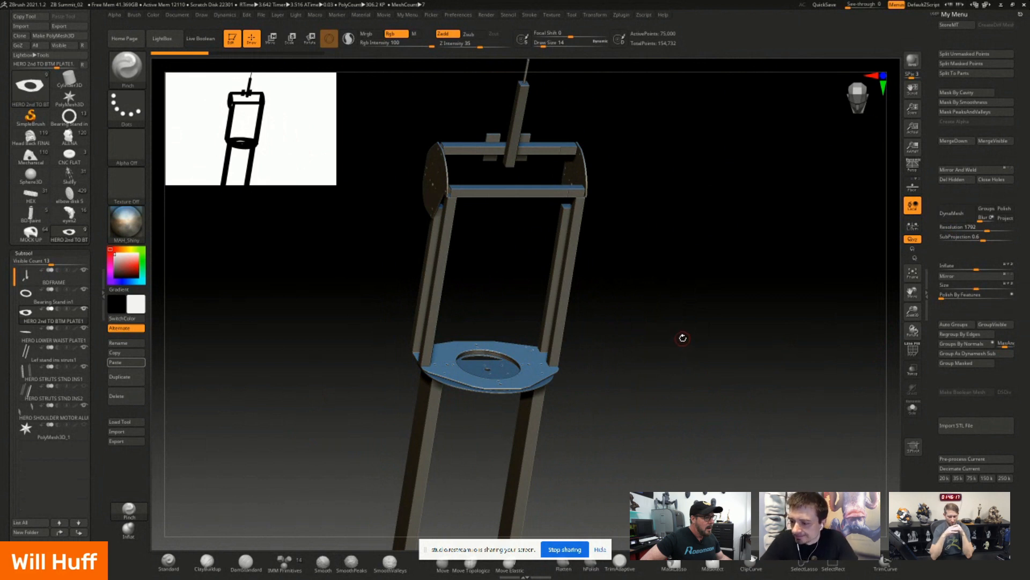
{"action": "left_click_drag", "start_coordinate": [680, 340], "coordinate": [679, 347]}
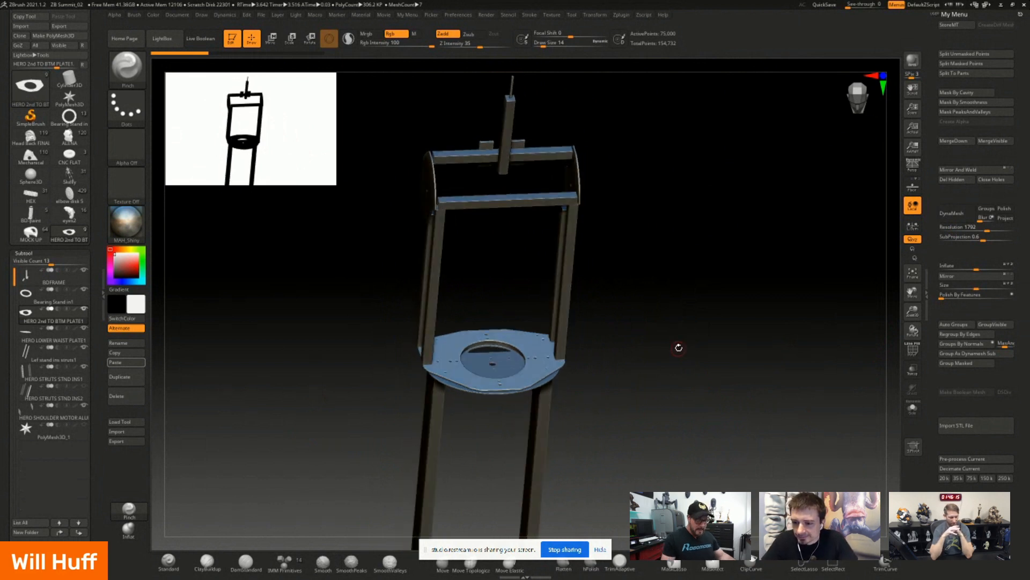
Step: Switch to the Bearing Stand tool and bring the whole set of reference hardware into view
{"action": "left_click", "coordinate": [69, 116]}
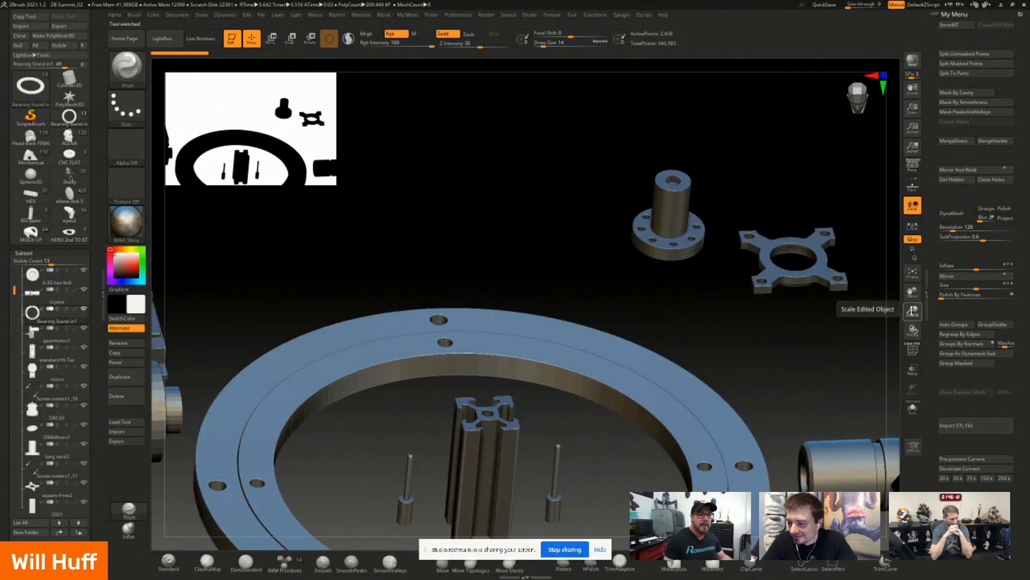
{"action": "left_click_drag", "start_coordinate": [912, 311], "coordinate": [795, 201]}
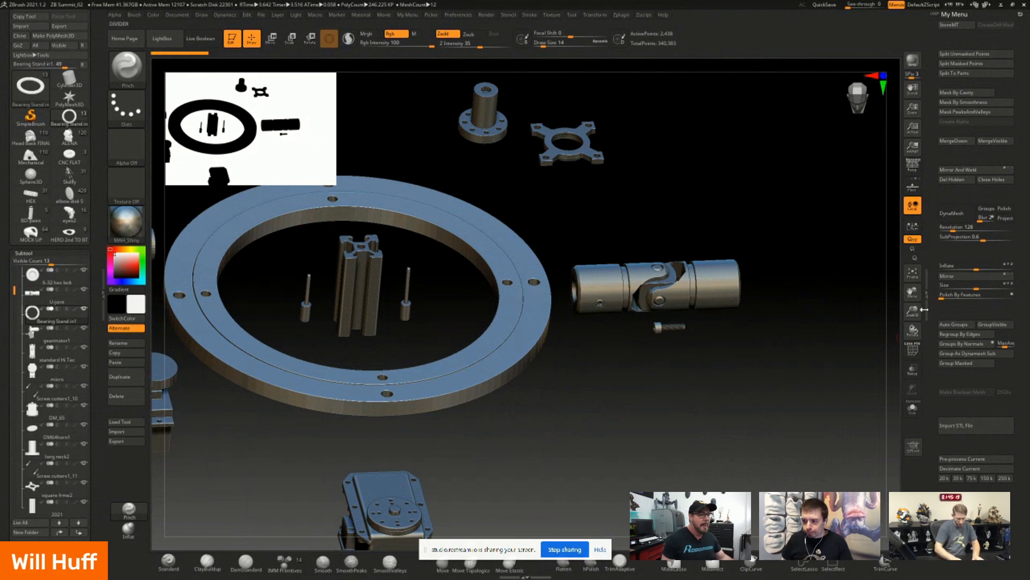
{"action": "left_click_drag", "start_coordinate": [912, 311], "coordinate": [910, 304]}
{"action": "left_click_drag", "start_coordinate": [911, 292], "coordinate": [878, 310]}
{"action": "left_click_drag", "start_coordinate": [767, 381], "coordinate": [766, 390]}
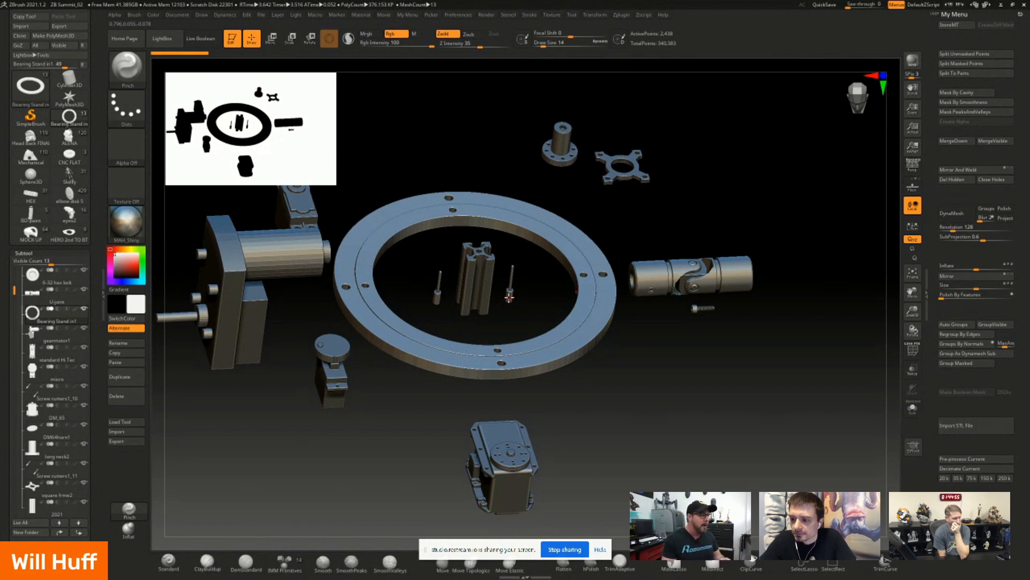
Step: Examine the bearing ring, motor, servos, coupling and brackets from several angles, including overhead and near side-on
{"action": "left_click_drag", "start_coordinate": [446, 409], "coordinate": [435, 405]}
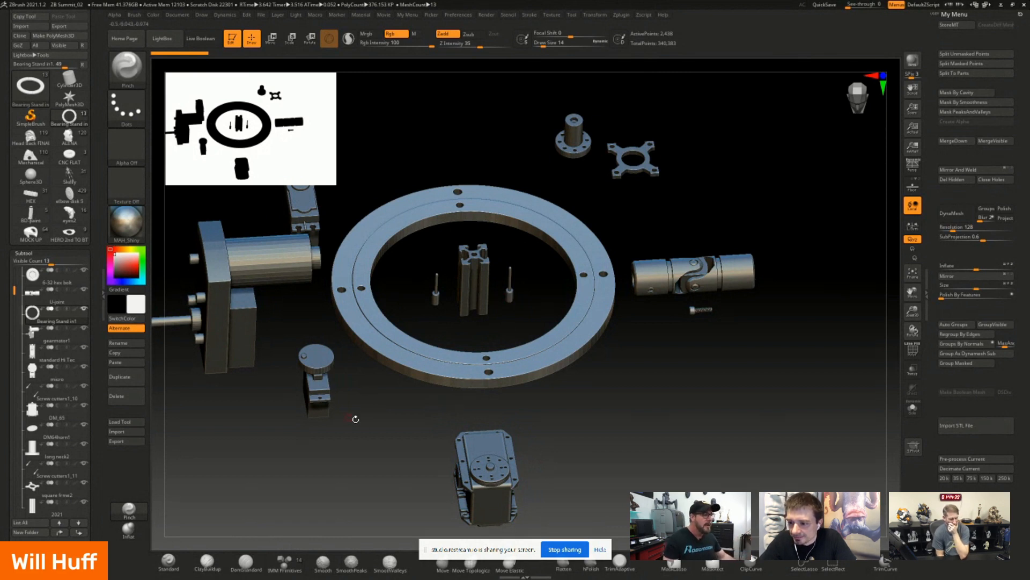
{"action": "mouse_move", "coordinate": [372, 437]}
{"action": "left_mouse_down"}
{"action": "mouse_move", "coordinate": [375, 428]}
{"action": "mouse_move", "coordinate": [368, 433]}
{"action": "left_mouse_up"}
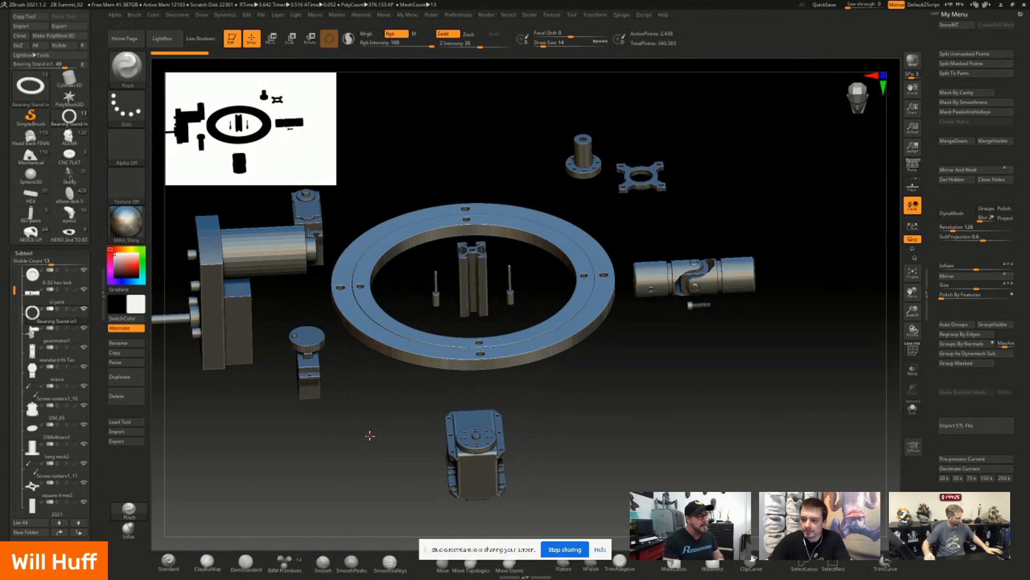
{"action": "left_click_drag", "start_coordinate": [375, 430], "coordinate": [413, 413]}
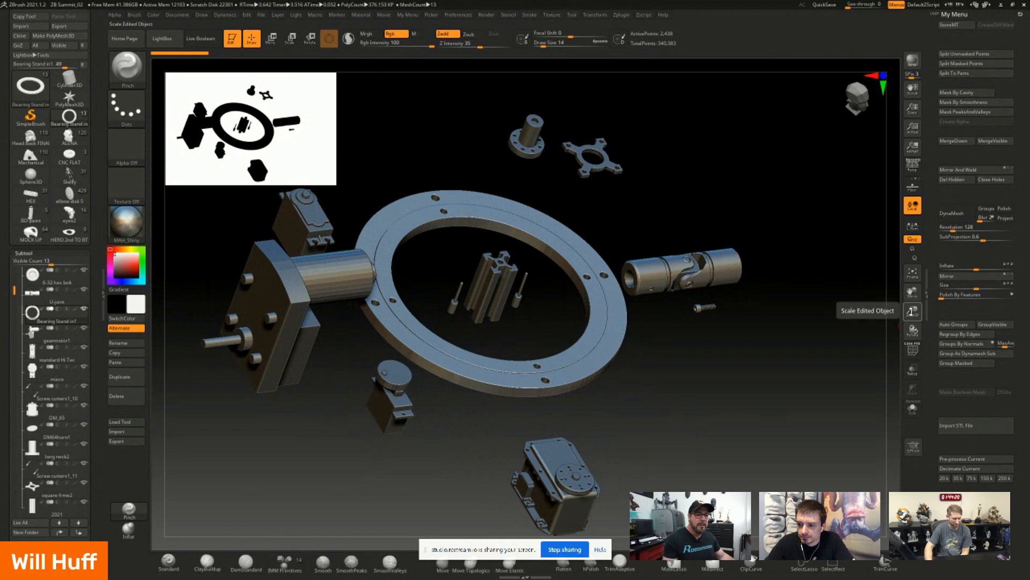
{"action": "left_click_drag", "start_coordinate": [913, 310], "coordinate": [911, 295]}
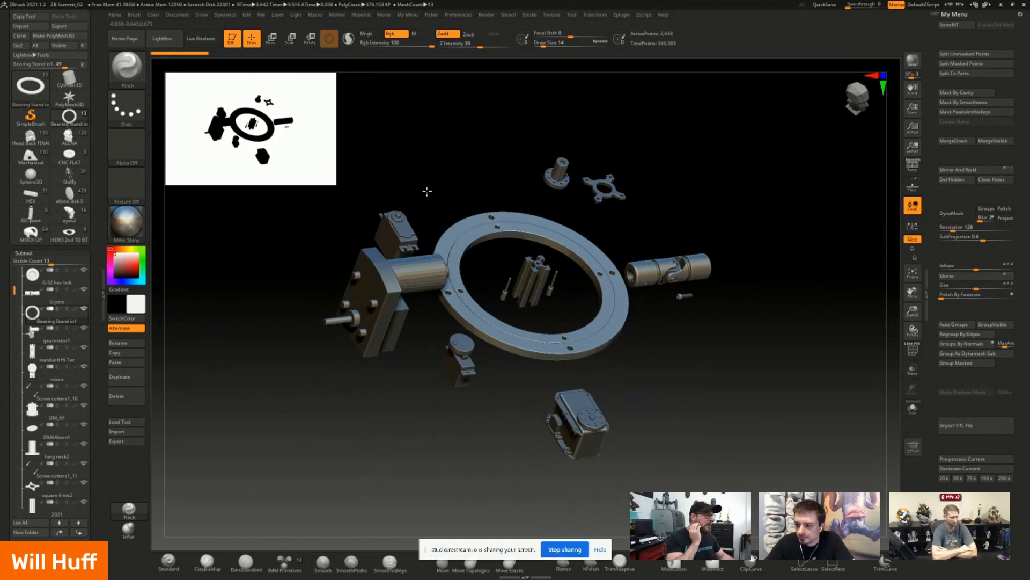
{"action": "left_click_drag", "start_coordinate": [427, 192], "coordinate": [421, 207]}
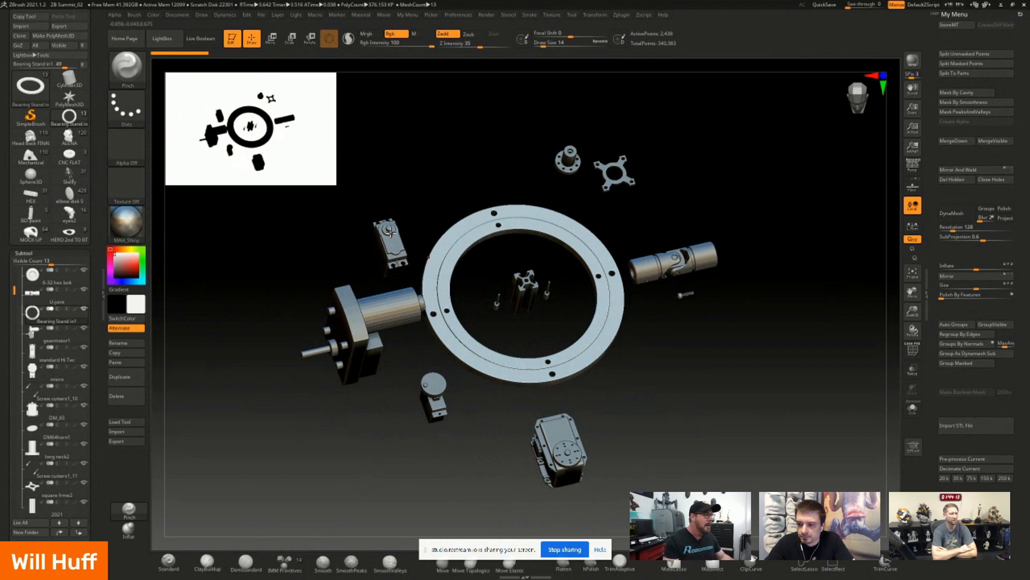
{"action": "left_click_drag", "start_coordinate": [426, 209], "coordinate": [412, 222]}
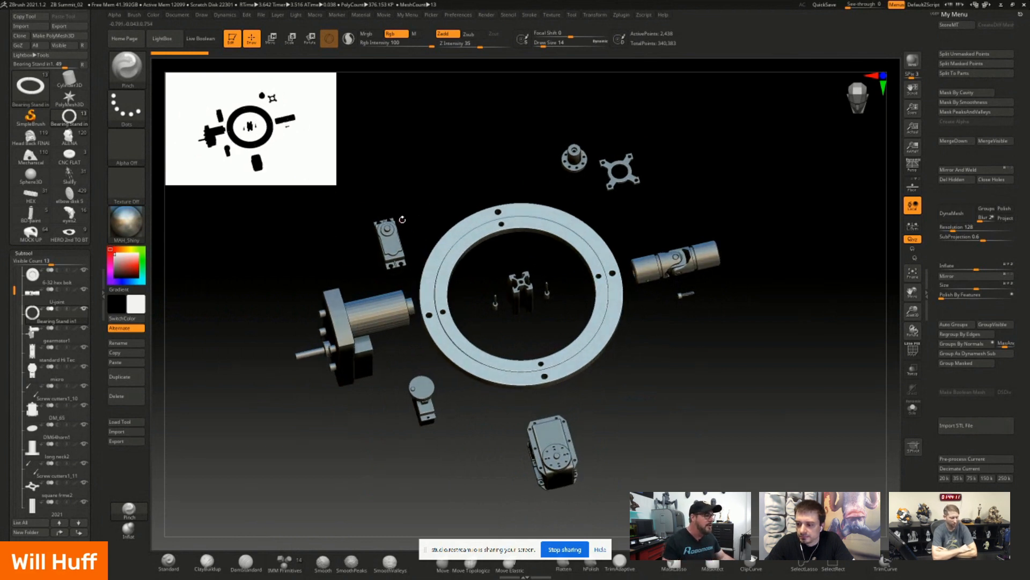
{"action": "left_click_drag", "start_coordinate": [398, 363], "coordinate": [403, 358]}
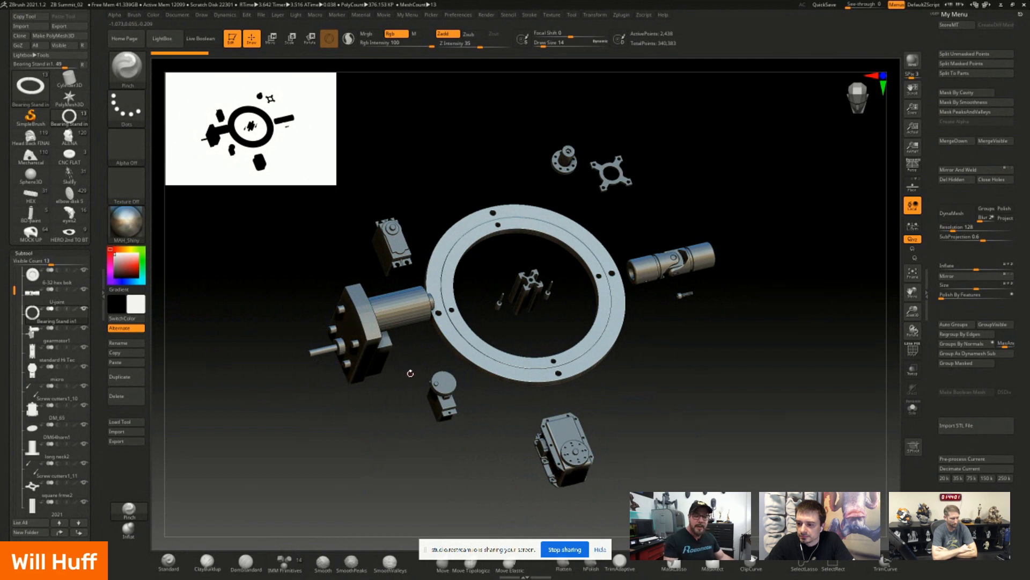
{"action": "mouse_move", "coordinate": [382, 391]}
{"action": "left_mouse_down"}
{"action": "mouse_move", "coordinate": [370, 351]}
{"action": "mouse_move", "coordinate": [368, 377]}
{"action": "mouse_move", "coordinate": [392, 385]}
{"action": "left_mouse_up"}
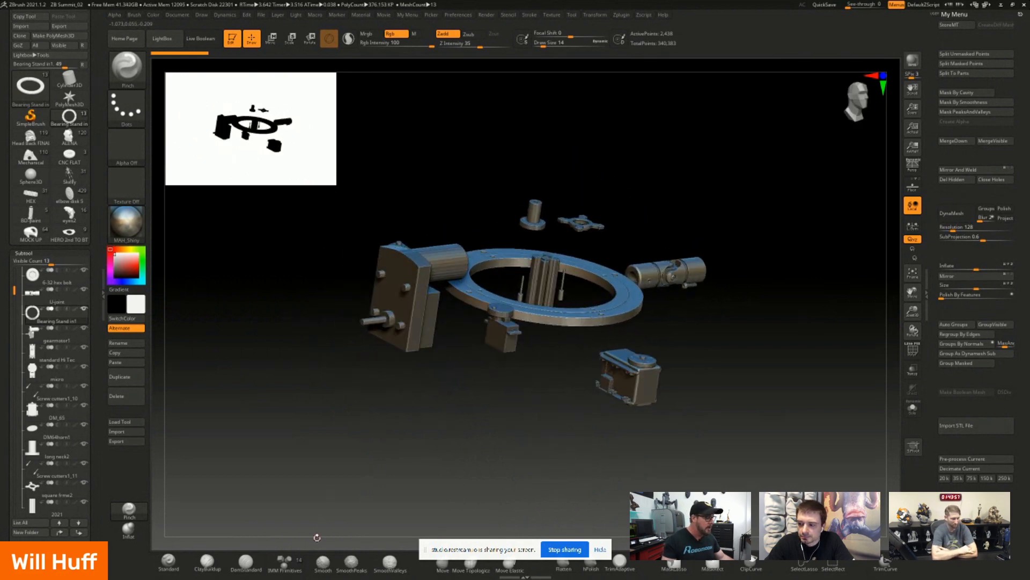
{"action": "key", "text": "super"}
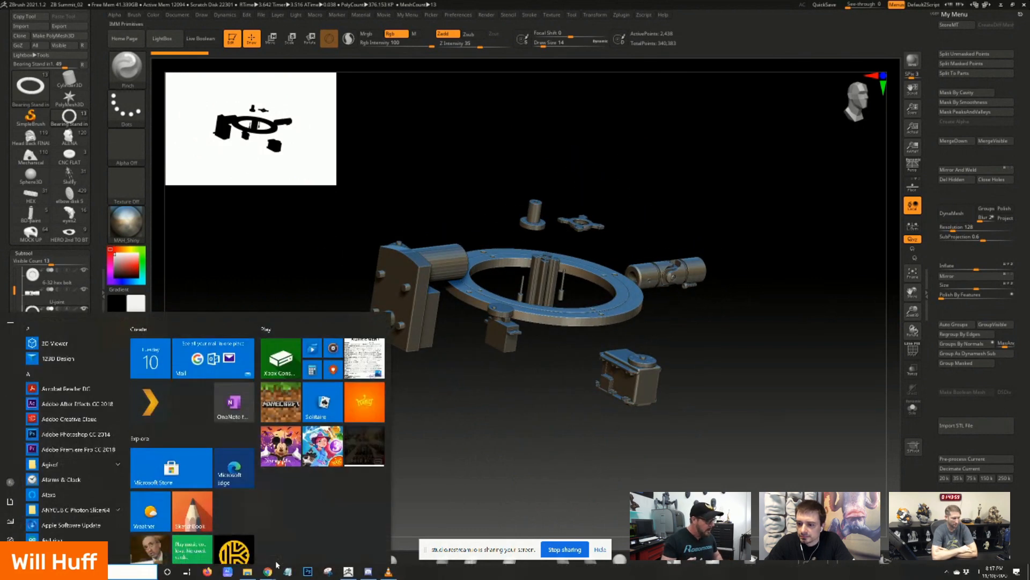
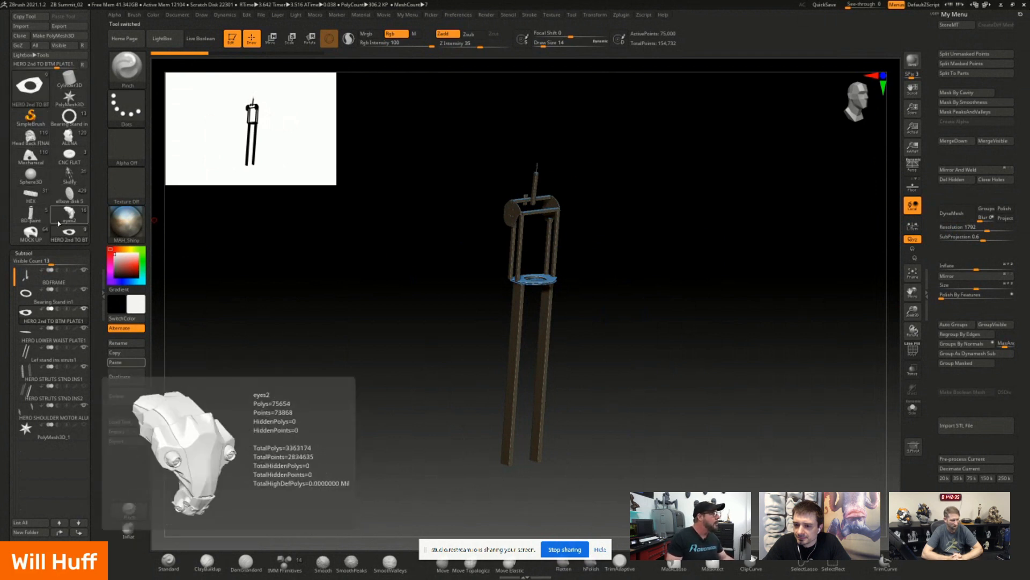
Step: Switch to the full robot tool, elbow disk 5, and inspect its upper body from the side and three-quarter front
{"action": "left_click", "coordinate": [68, 195]}
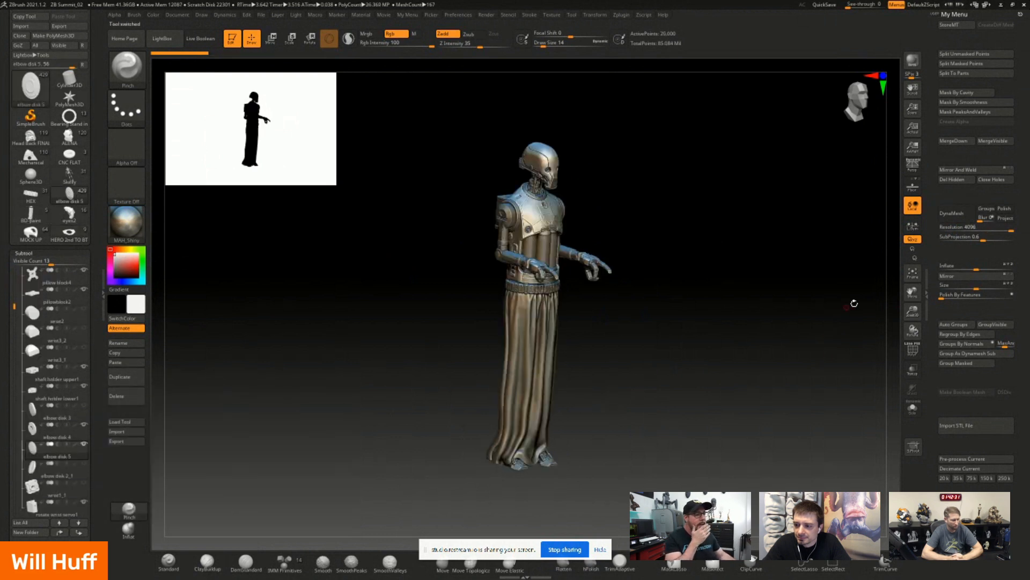
{"action": "left_click_drag", "start_coordinate": [912, 313], "coordinate": [911, 330]}
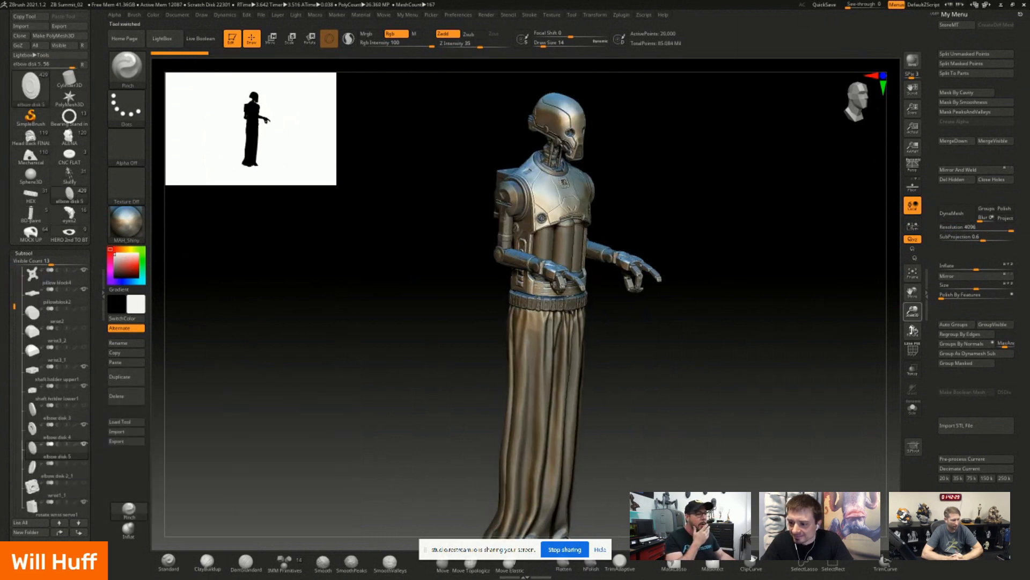
{"action": "left_click_drag", "start_coordinate": [912, 292], "coordinate": [911, 327]}
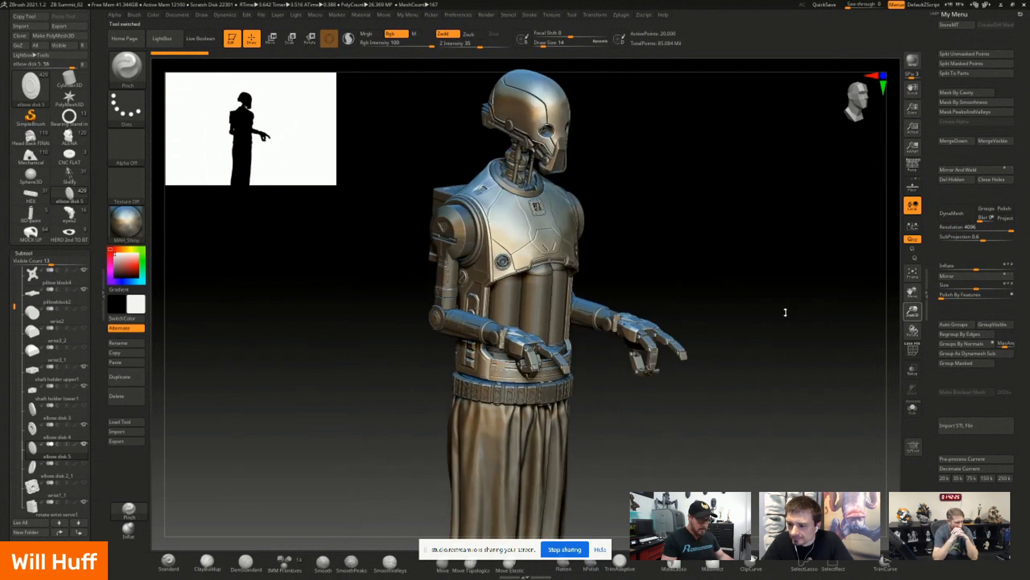
{"action": "left_click_drag", "start_coordinate": [786, 313], "coordinate": [702, 351]}
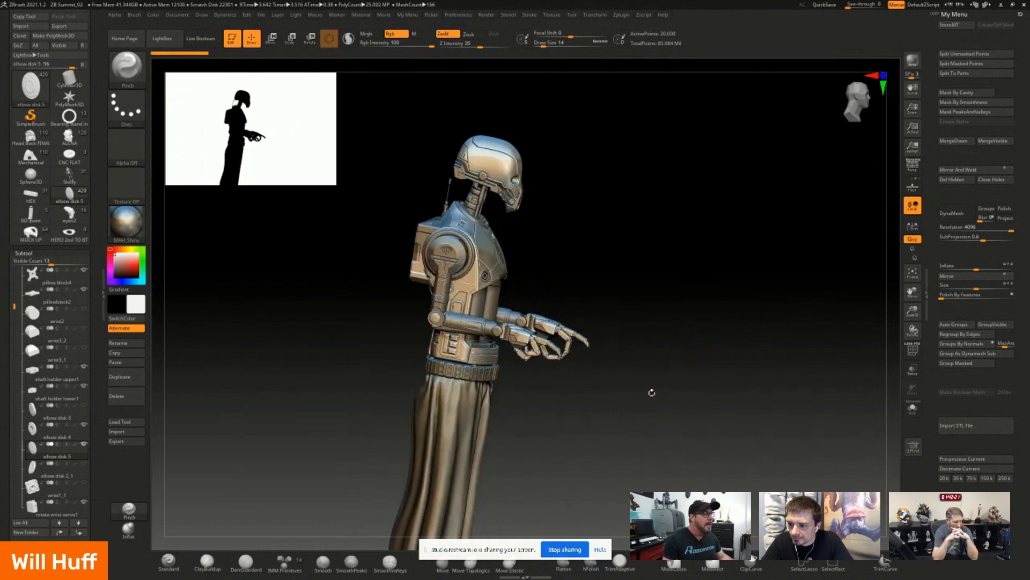
{"action": "left_click_drag", "start_coordinate": [627, 402], "coordinate": [615, 399]}
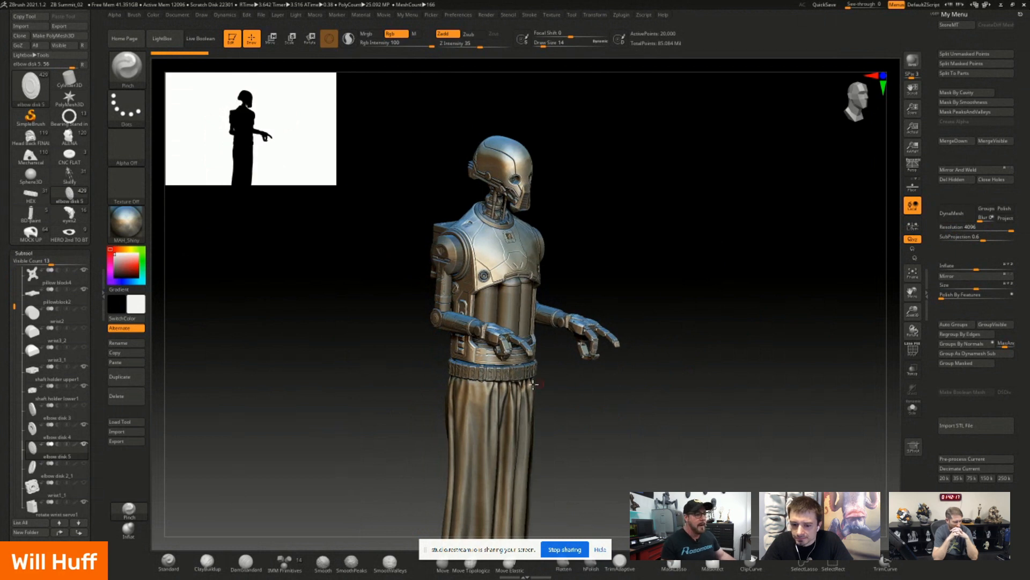
{"action": "left_click_drag", "start_coordinate": [405, 372], "coordinate": [429, 397]}
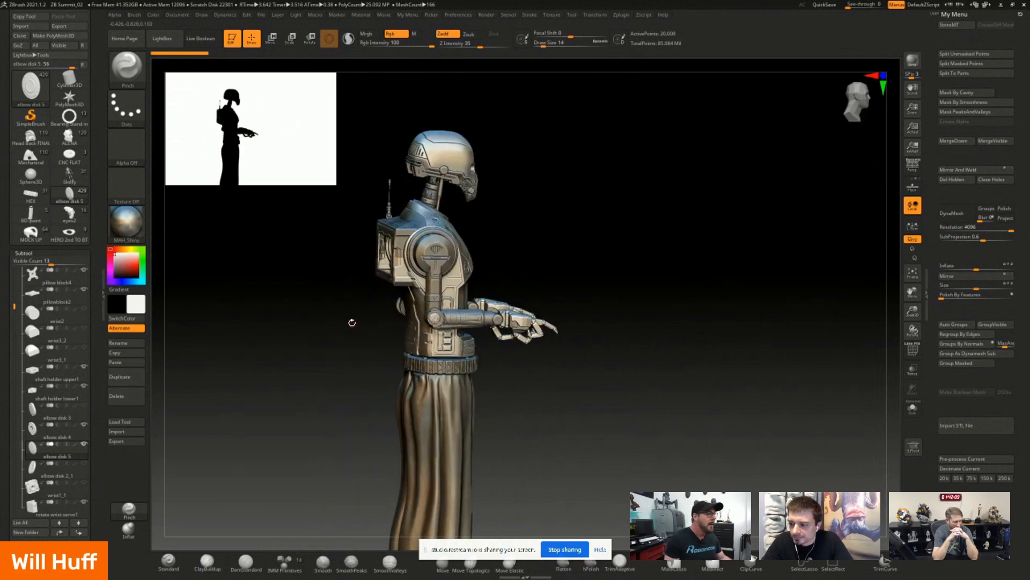
{"action": "left_click_drag", "start_coordinate": [342, 320], "coordinate": [391, 357]}
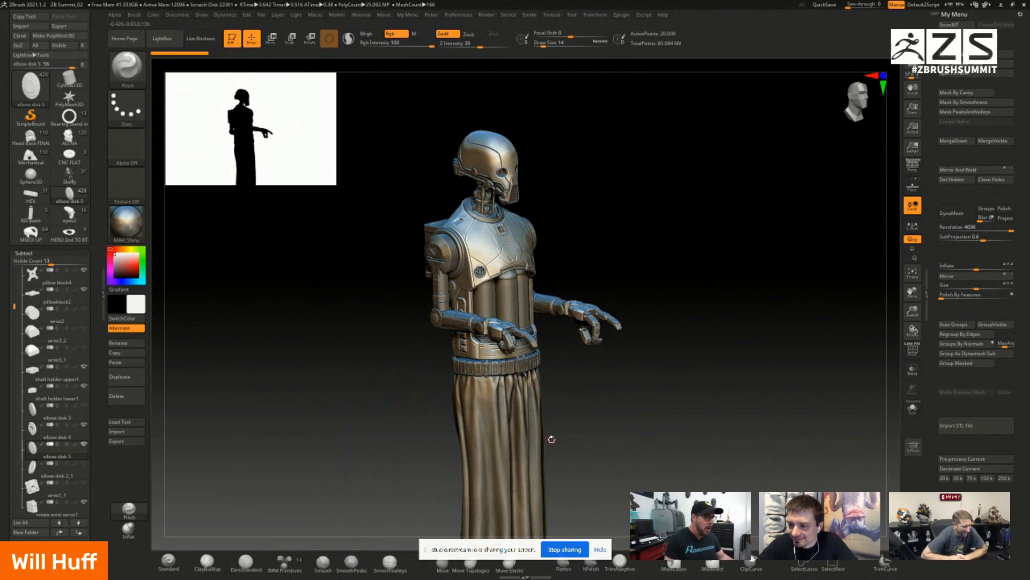
Step: Examine the robot's head, chest and arms up close from both front quarters
{"action": "left_click_drag", "start_coordinate": [913, 316], "coordinate": [913, 320]}
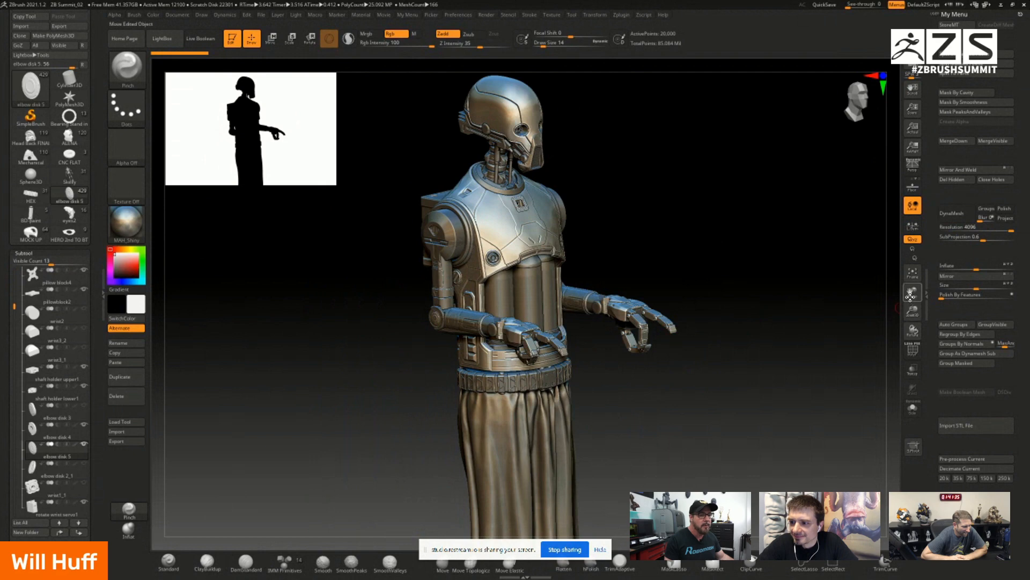
{"action": "left_click_drag", "start_coordinate": [912, 294], "coordinate": [902, 370]}
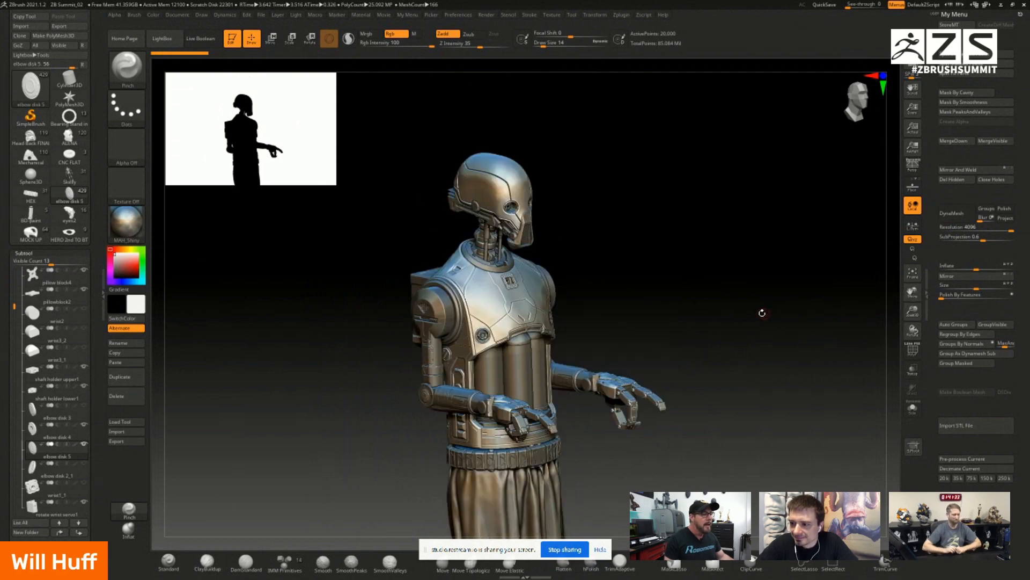
{"action": "left_click_drag", "start_coordinate": [731, 317], "coordinate": [724, 320]}
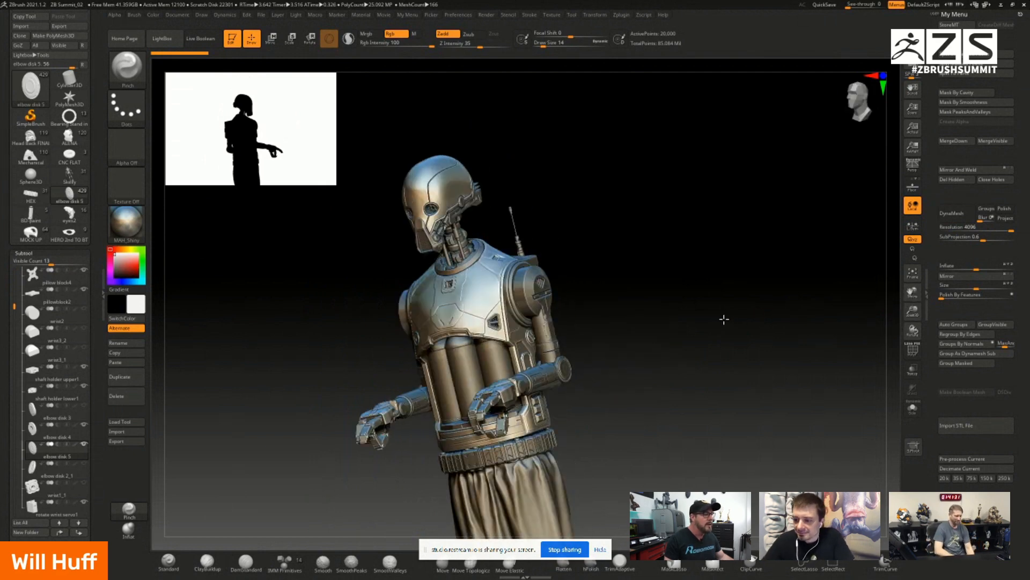
{"action": "left_click_drag", "start_coordinate": [693, 366], "coordinate": [697, 362]}
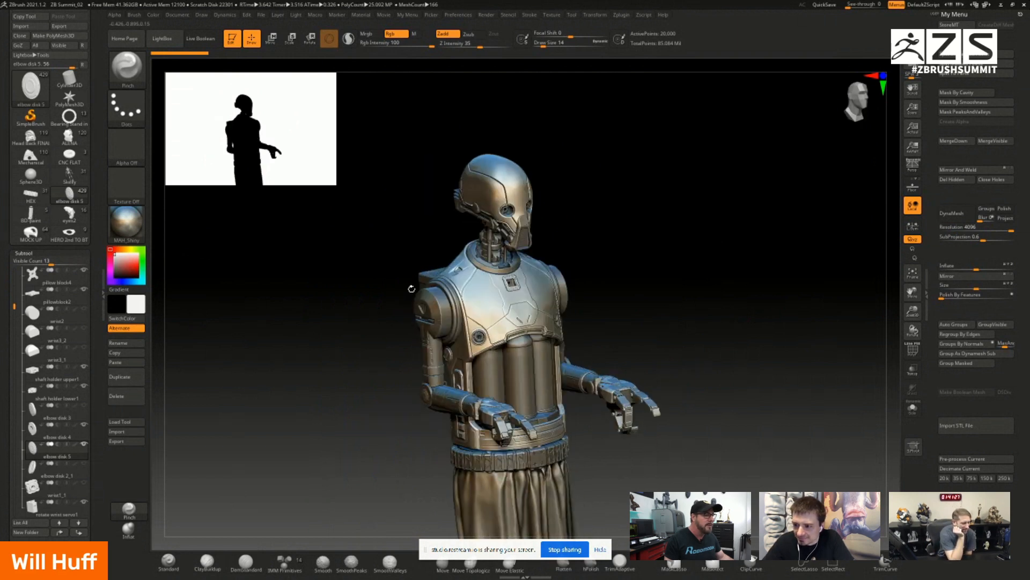
{"action": "left_click_drag", "start_coordinate": [400, 230], "coordinate": [524, 238]}
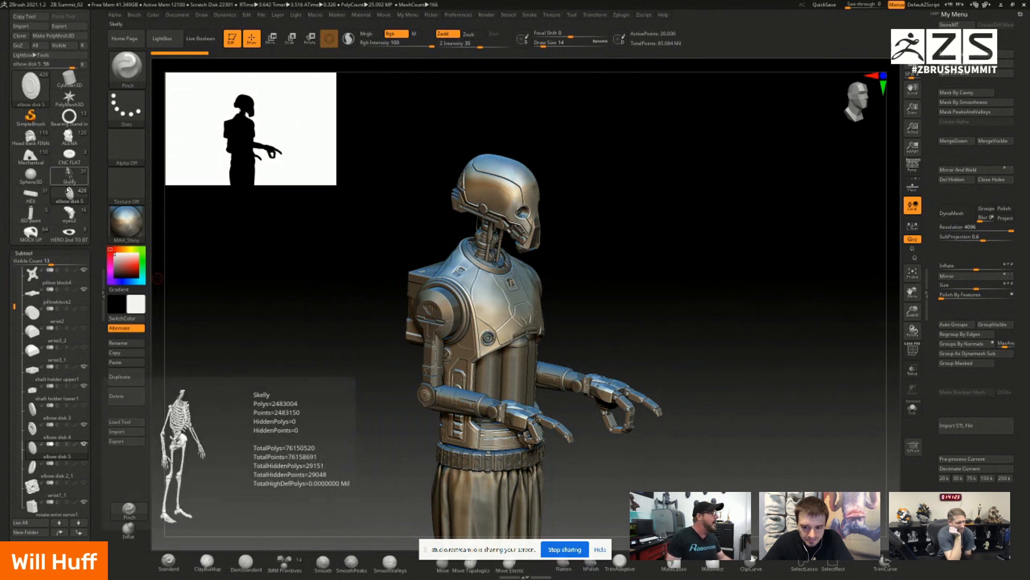
Step: Switch to the eyes2 tool in Solo mode to examine the eyed head piece, and select the thumb head subtool
{"action": "mouse_move", "coordinate": [69, 210]}
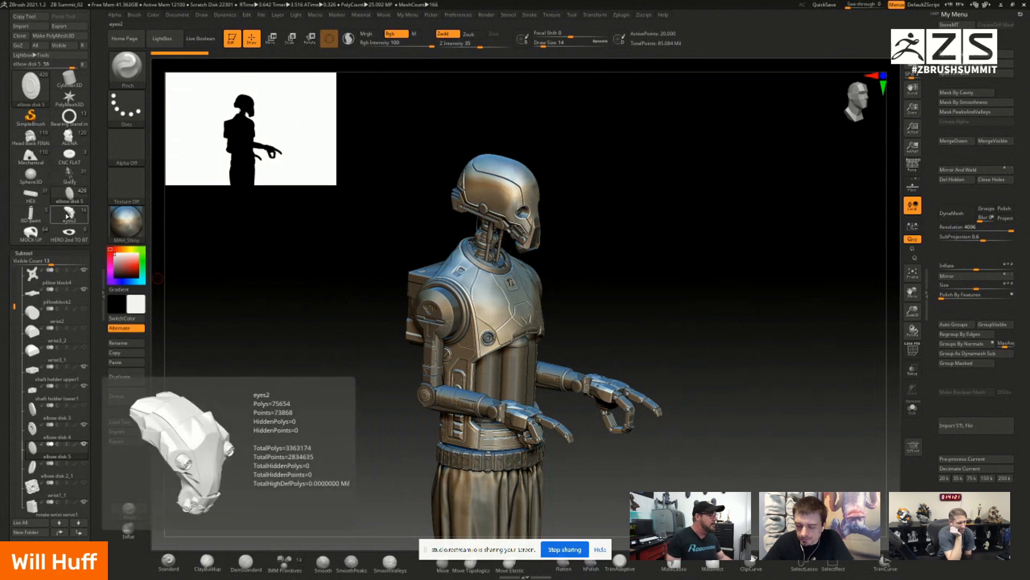
{"action": "left_click", "coordinate": [67, 215]}
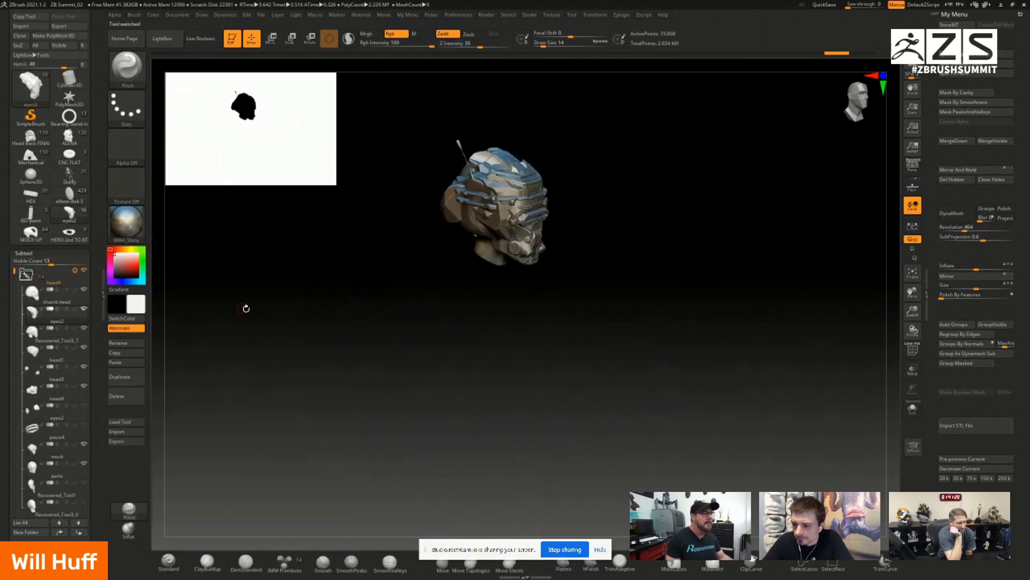
{"action": "left_click", "coordinate": [912, 409]}
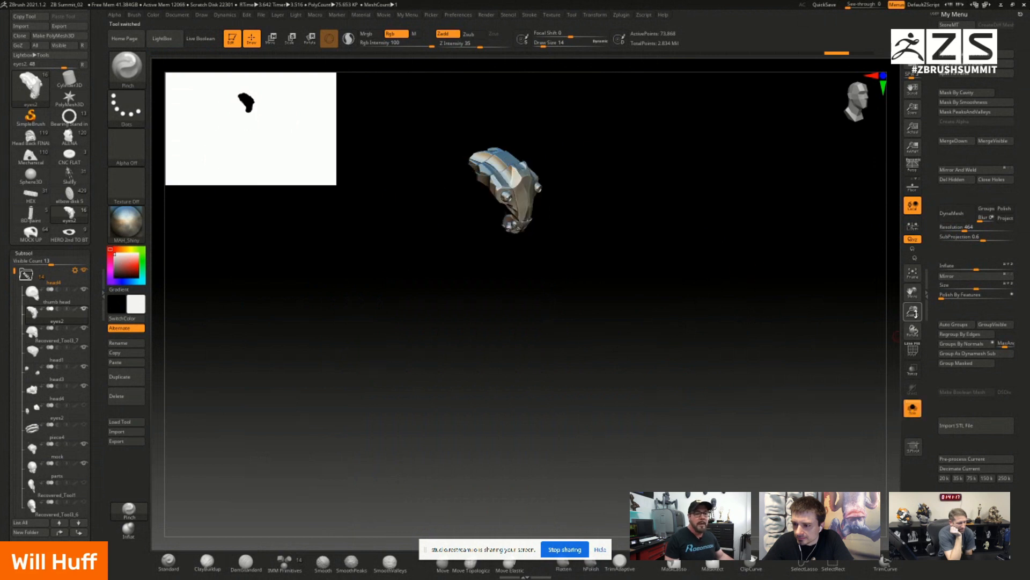
{"action": "left_click_drag", "start_coordinate": [916, 313], "coordinate": [914, 335]}
{"action": "left_click_drag", "start_coordinate": [912, 294], "coordinate": [899, 354]}
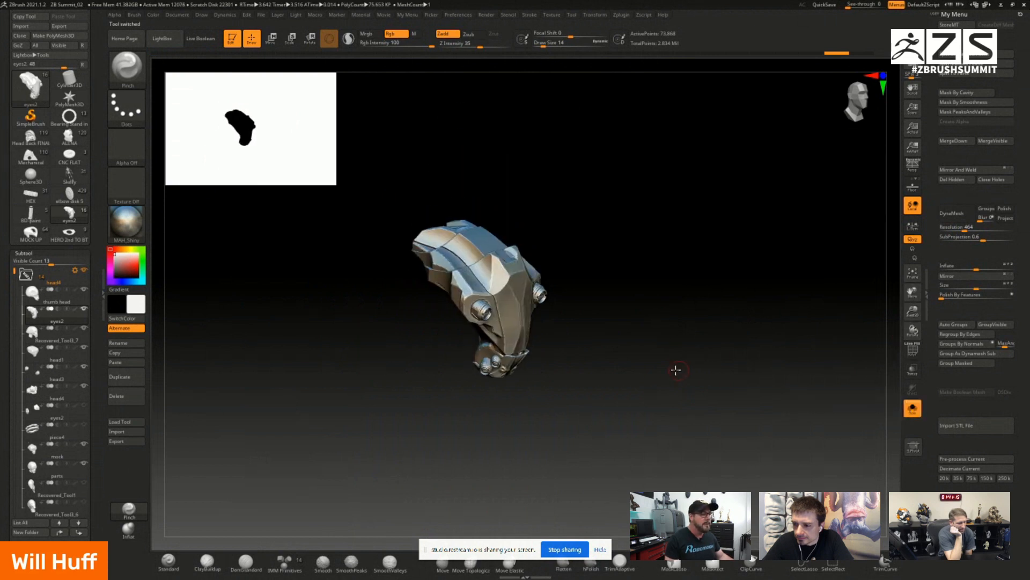
{"action": "left_click_drag", "start_coordinate": [676, 370], "coordinate": [213, 298]}
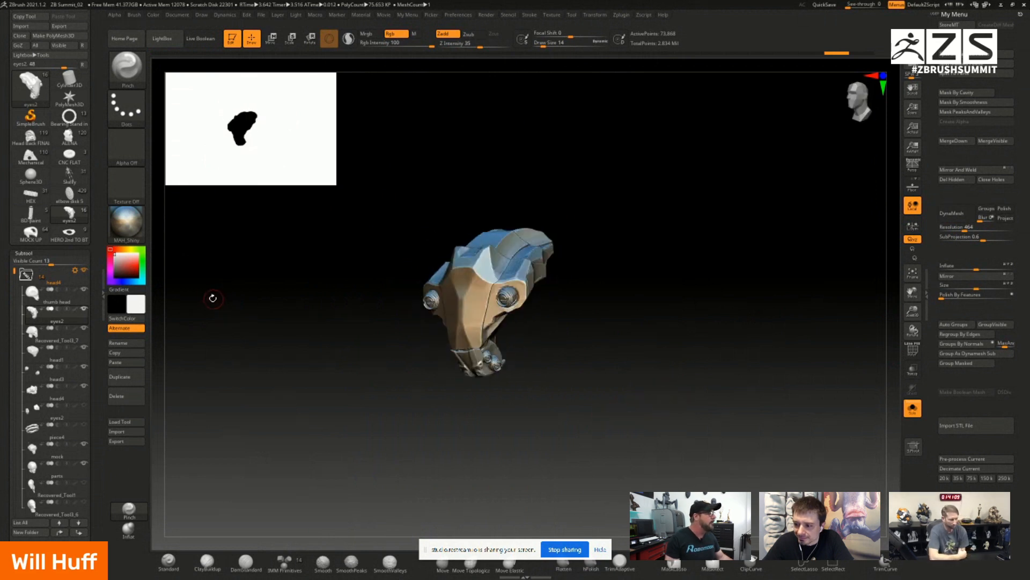
{"action": "left_click", "coordinate": [49, 295]}
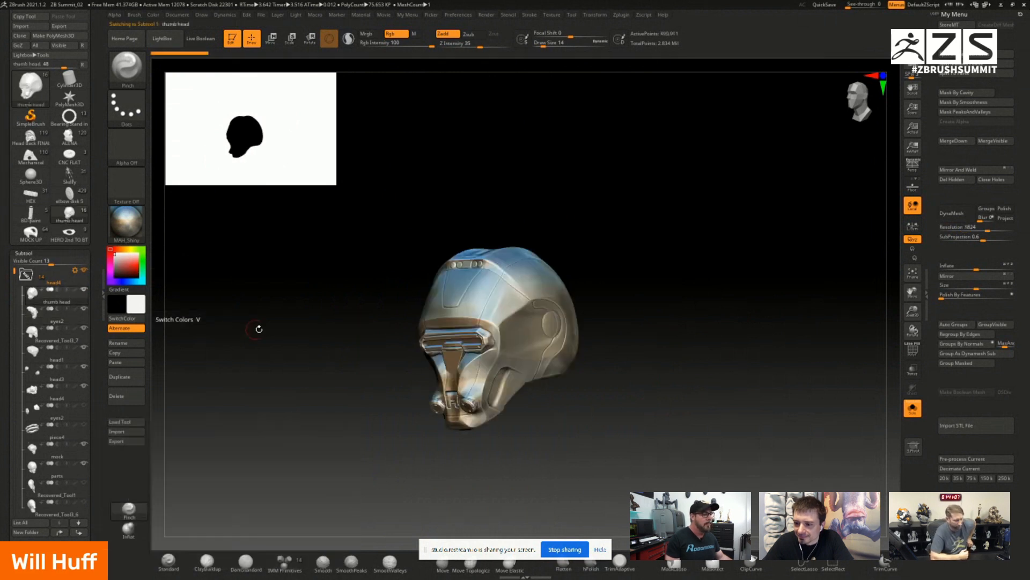
Step: Examine the thumb head piece from the front quarter, close up and at a smaller size
{"action": "left_click_drag", "start_coordinate": [259, 329], "coordinate": [343, 406]}
{"action": "left_click_drag", "start_coordinate": [912, 312], "coordinate": [920, 255]}
{"action": "left_click_drag", "start_coordinate": [837, 282], "coordinate": [739, 327]}
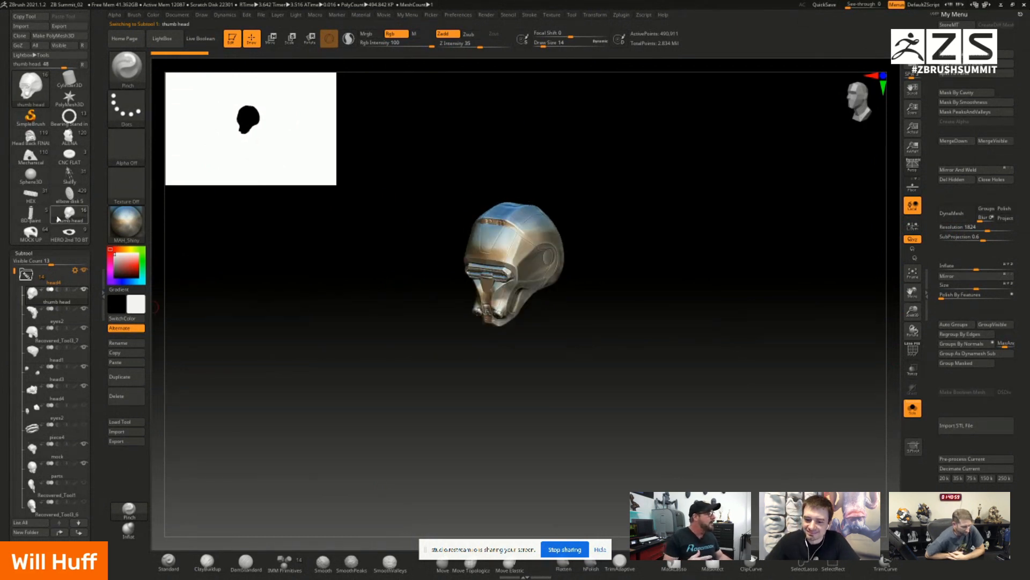
{"action": "left_click", "coordinate": [126, 221]}
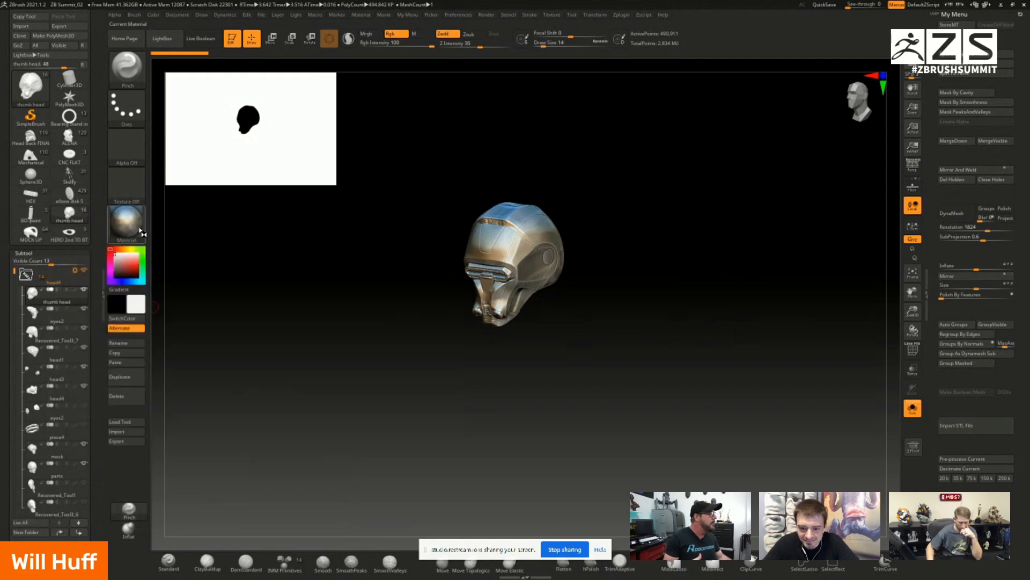
Step: Select the Recovered_Tool3_7 head variation and examine it from both sides, below and the front
{"action": "left_click", "coordinate": [54, 333]}
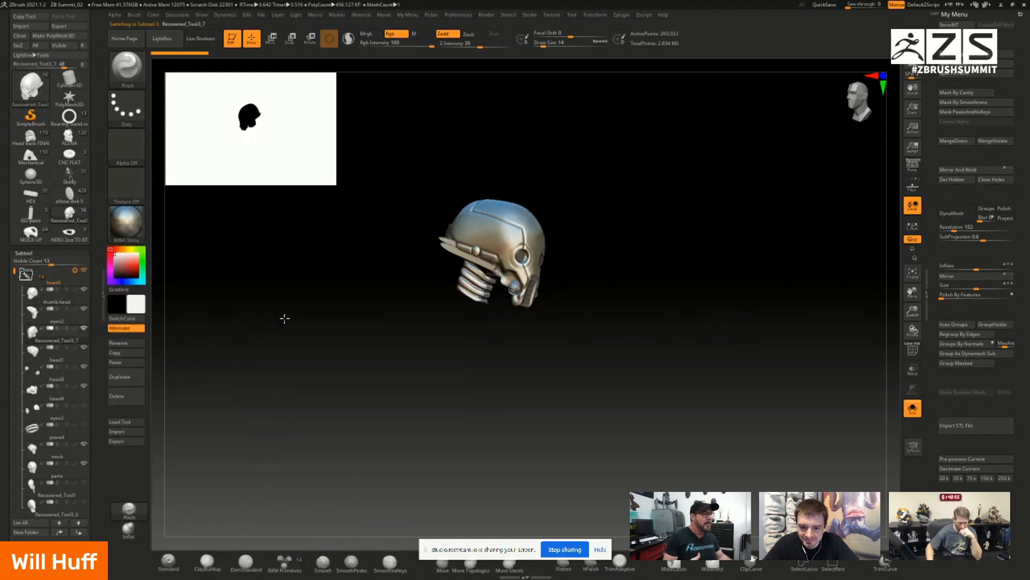
{"action": "left_click_drag", "start_coordinate": [284, 318], "coordinate": [279, 342]}
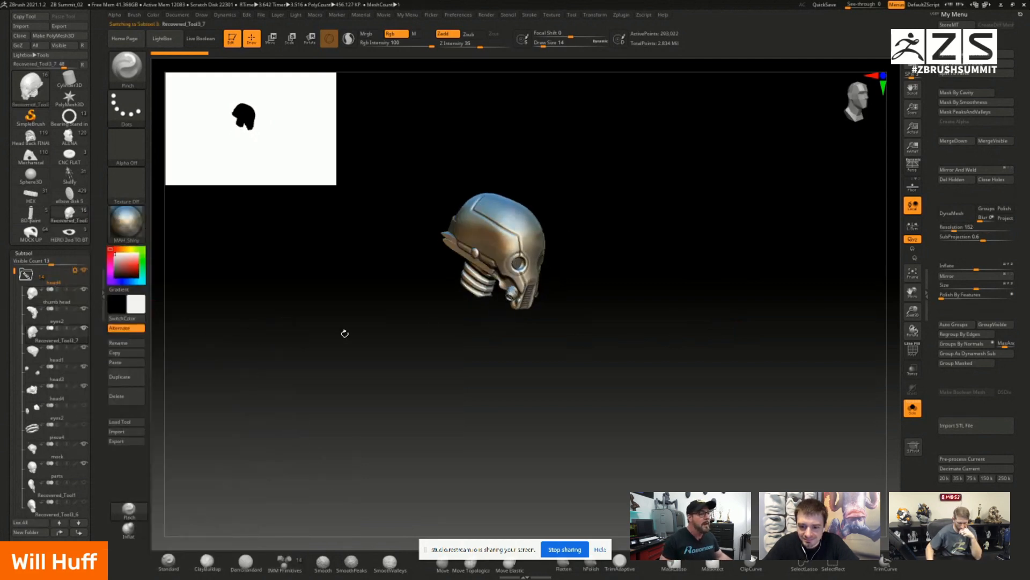
{"action": "left_click_drag", "start_coordinate": [344, 333], "coordinate": [483, 260]}
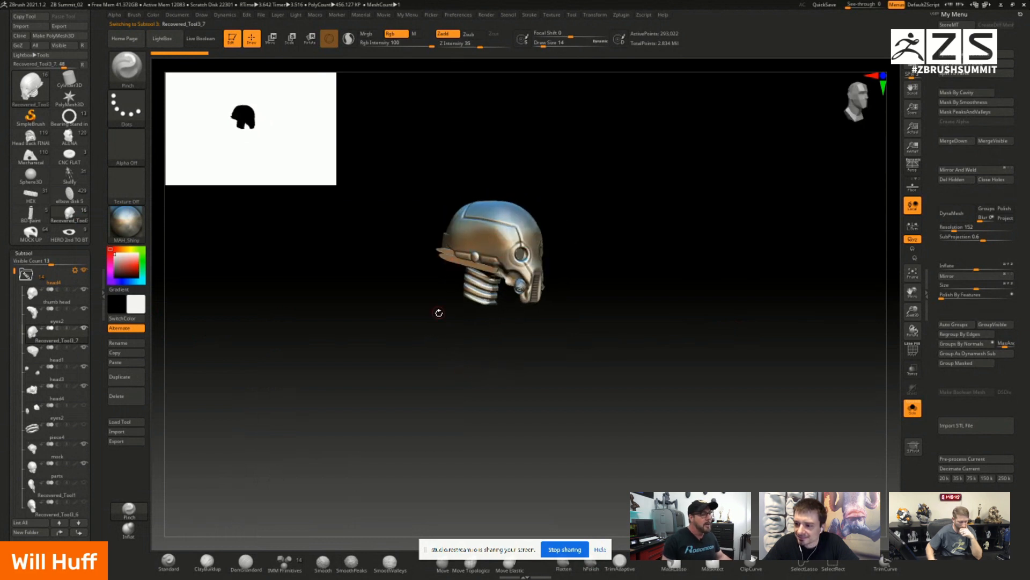
{"action": "left_click_drag", "start_coordinate": [437, 311], "coordinate": [465, 324]}
{"action": "left_click_drag", "start_coordinate": [463, 283], "coordinate": [500, 279]}
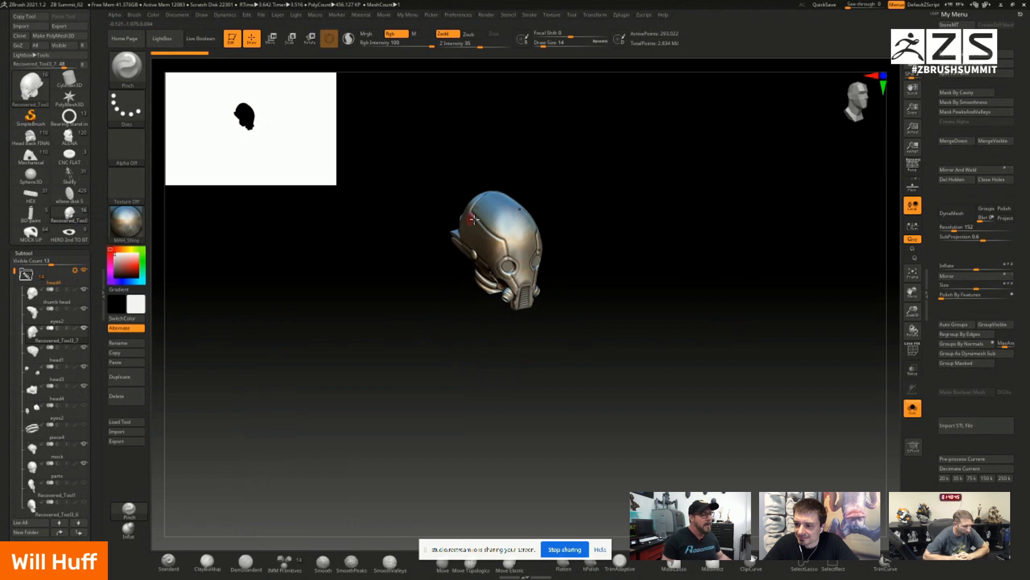
{"action": "left_click_drag", "start_coordinate": [475, 319], "coordinate": [481, 261]}
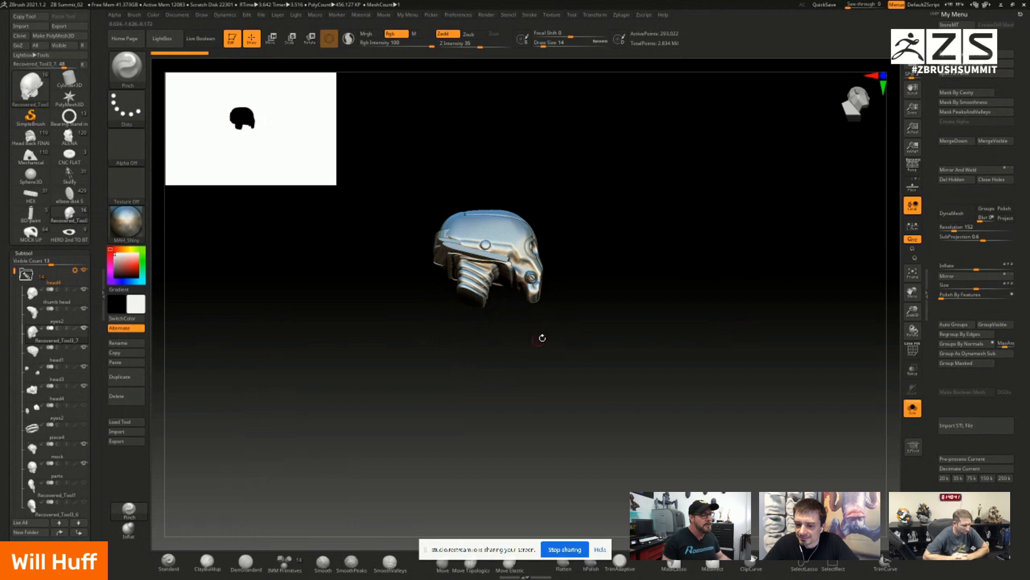
{"action": "left_click_drag", "start_coordinate": [539, 337], "coordinate": [497, 376]}
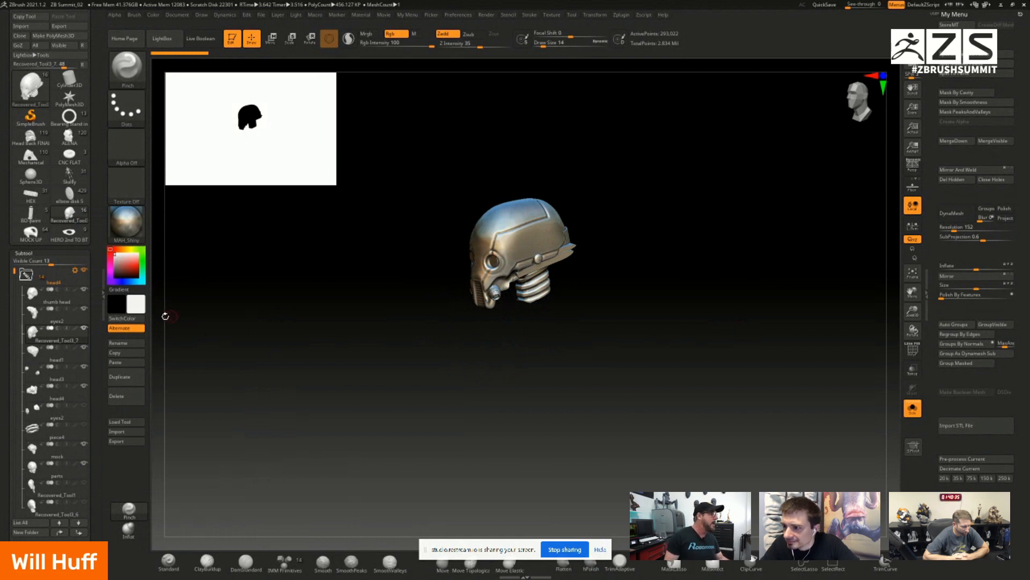
{"action": "left_click_drag", "start_coordinate": [165, 316], "coordinate": [311, 284]}
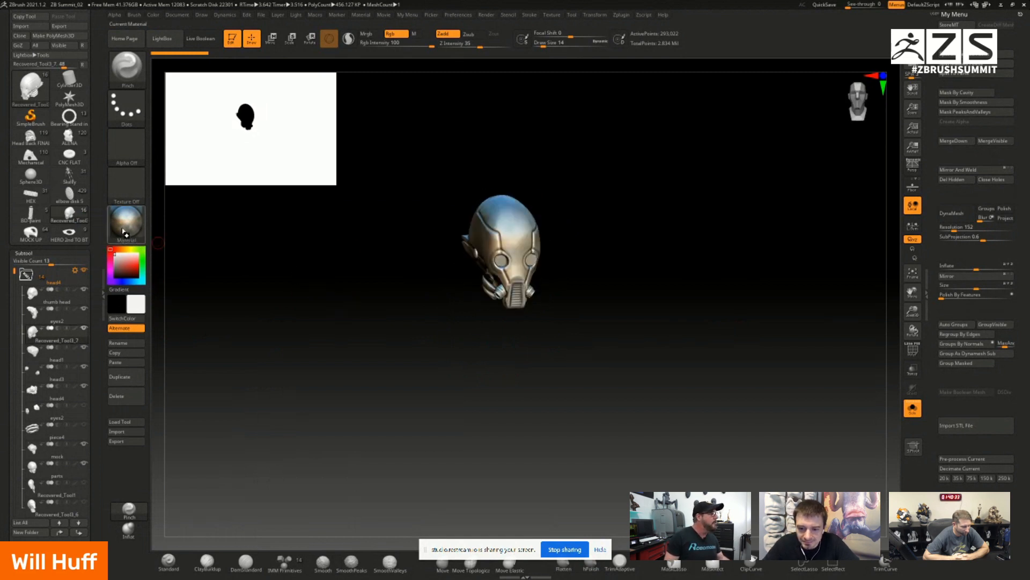
{"action": "left_click_drag", "start_coordinate": [202, 271], "coordinate": [231, 282]}
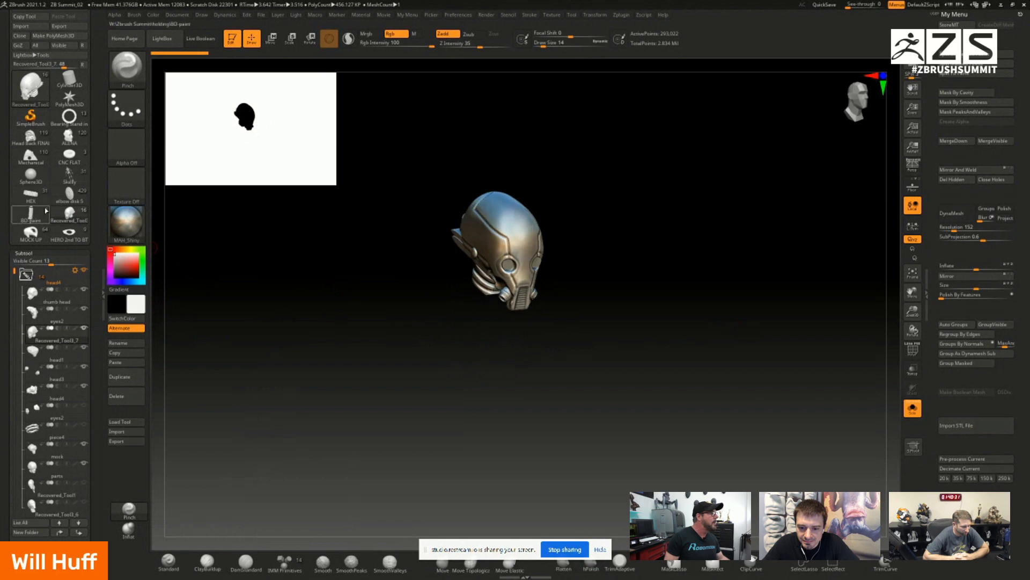
Step: Switch to the full robot tool, elbow disk 5, turn off Solo mode and frame the figure's upper body in three-quarter view
{"action": "left_click", "coordinate": [70, 193]}
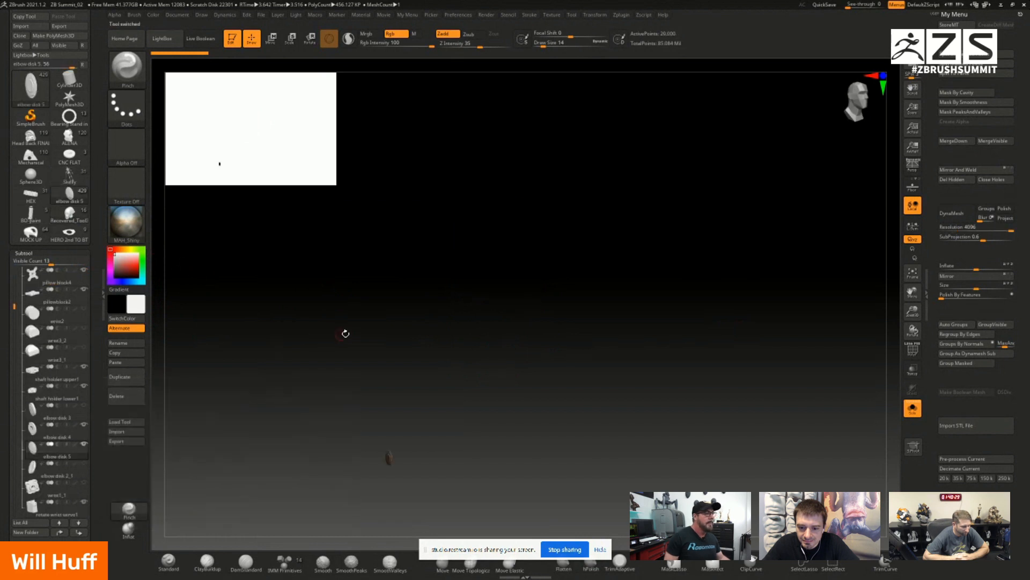
{"action": "left_click", "coordinate": [913, 272]}
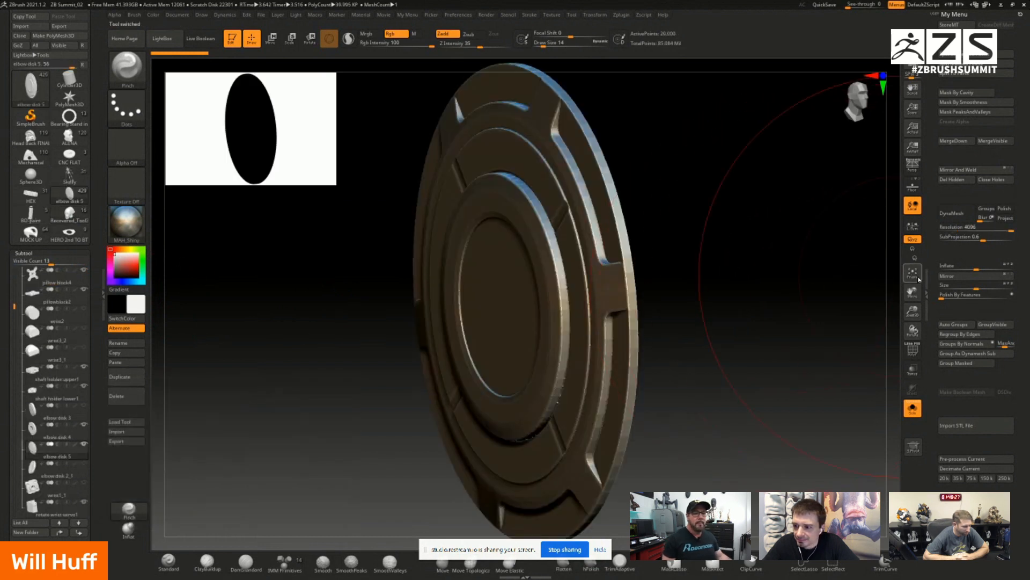
{"action": "left_click", "coordinate": [912, 409]}
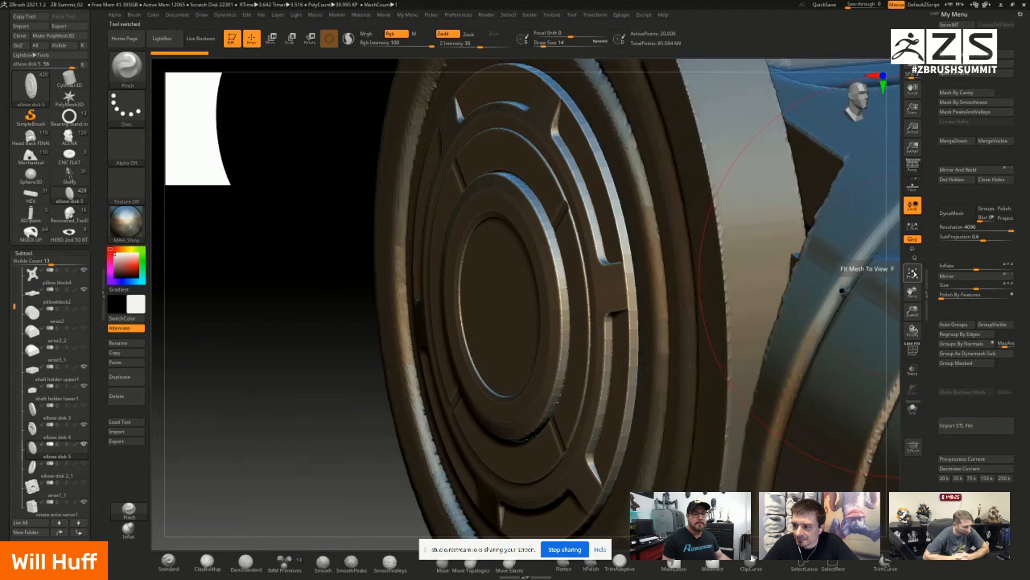
{"action": "left_click", "coordinate": [912, 272]}
{"action": "left_click_drag", "start_coordinate": [720, 302], "coordinate": [720, 293]}
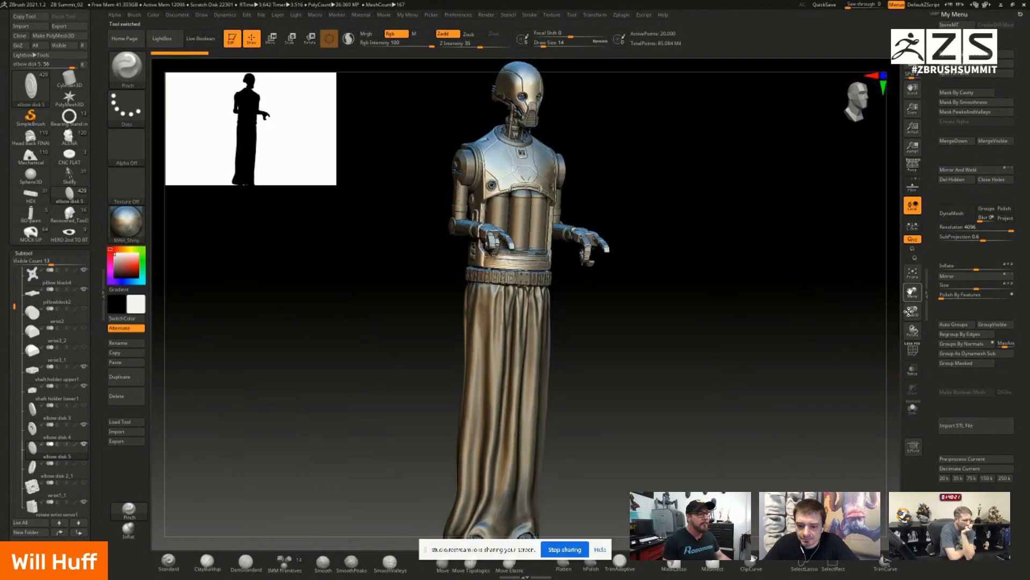
{"action": "left_click_drag", "start_coordinate": [909, 311], "coordinate": [904, 343]}
{"action": "left_click_drag", "start_coordinate": [764, 368], "coordinate": [773, 370]}
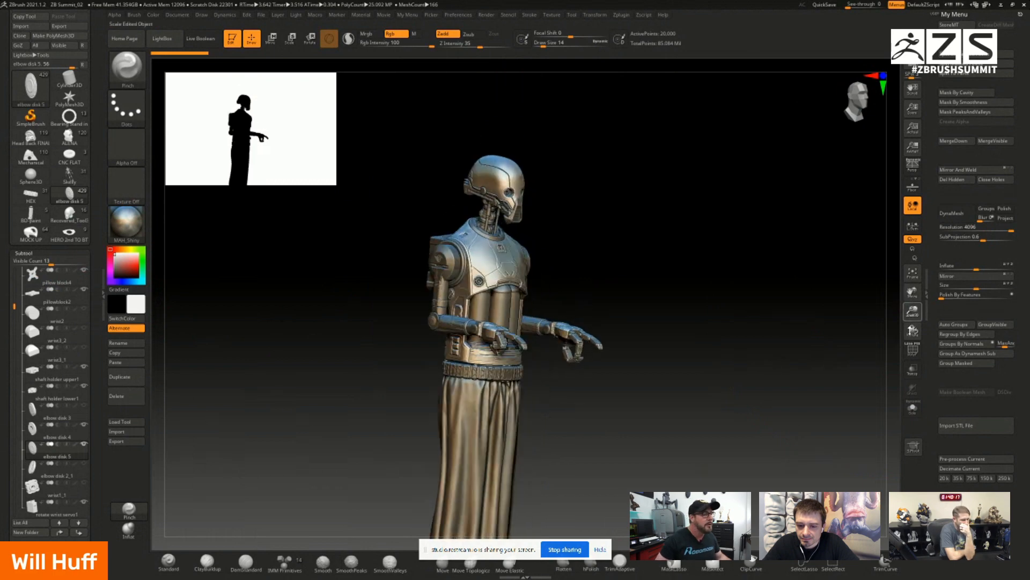
{"action": "left_click_drag", "start_coordinate": [912, 310], "coordinate": [677, 167]}
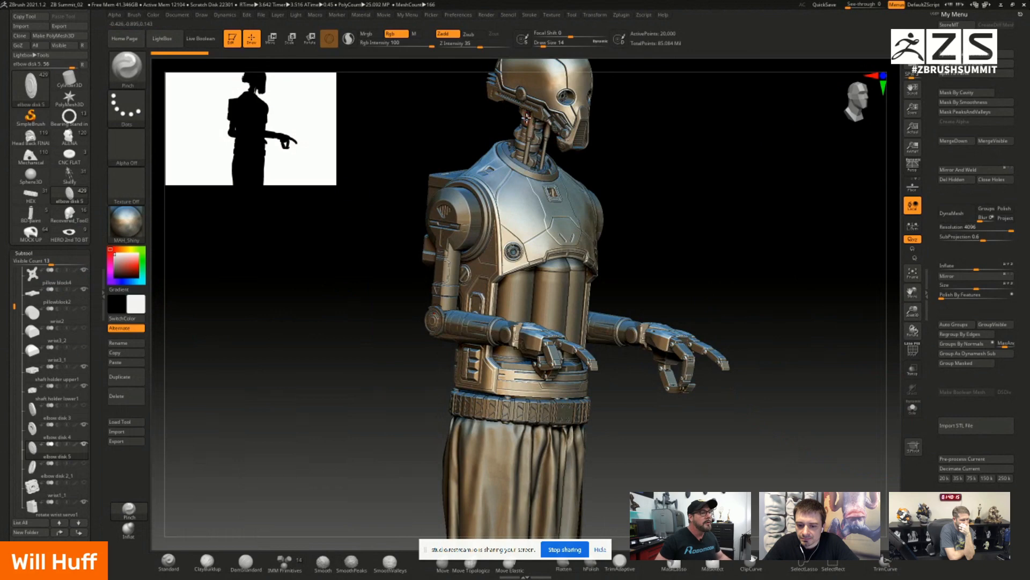
Step: Select the HERO FRONT PANELA chest piece and move it forward, clear of the robot's torso
{"action": "left_click", "coordinate": [530, 209], "text": "alt"}
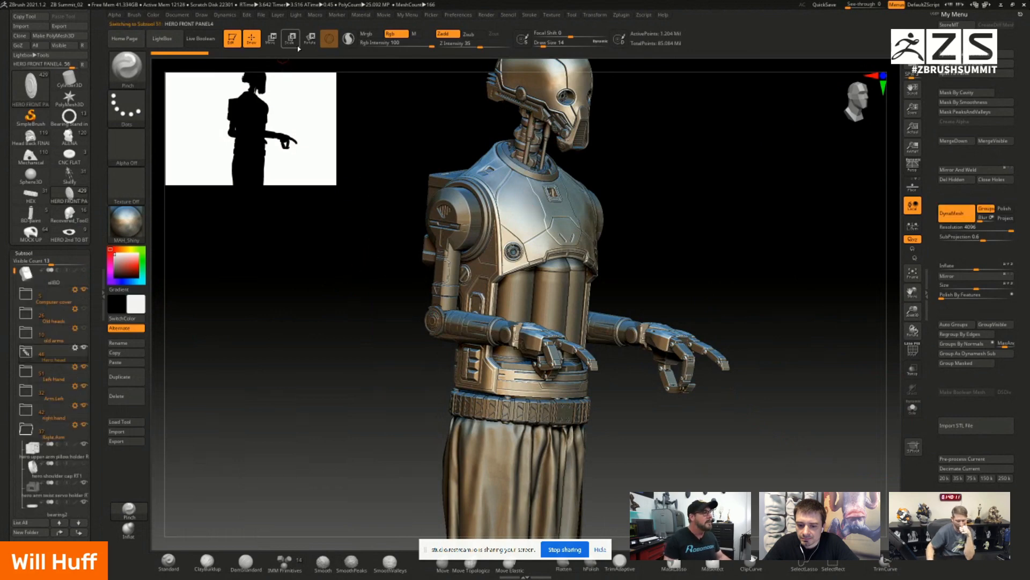
{"action": "left_click", "coordinate": [268, 43]}
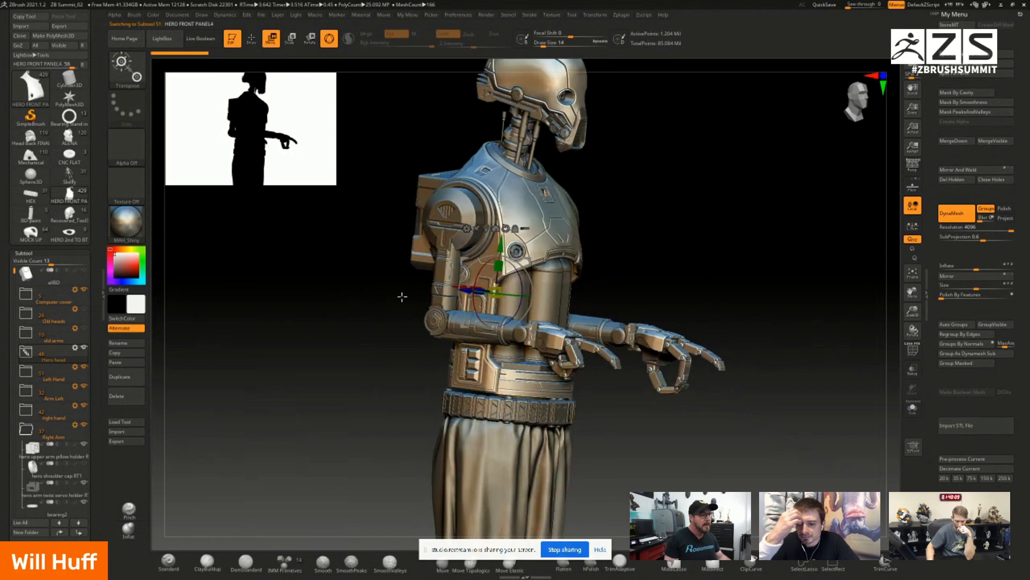
{"action": "left_click_drag", "start_coordinate": [395, 297], "coordinate": [427, 292]}
{"action": "left_click_drag", "start_coordinate": [495, 292], "coordinate": [690, 311]}
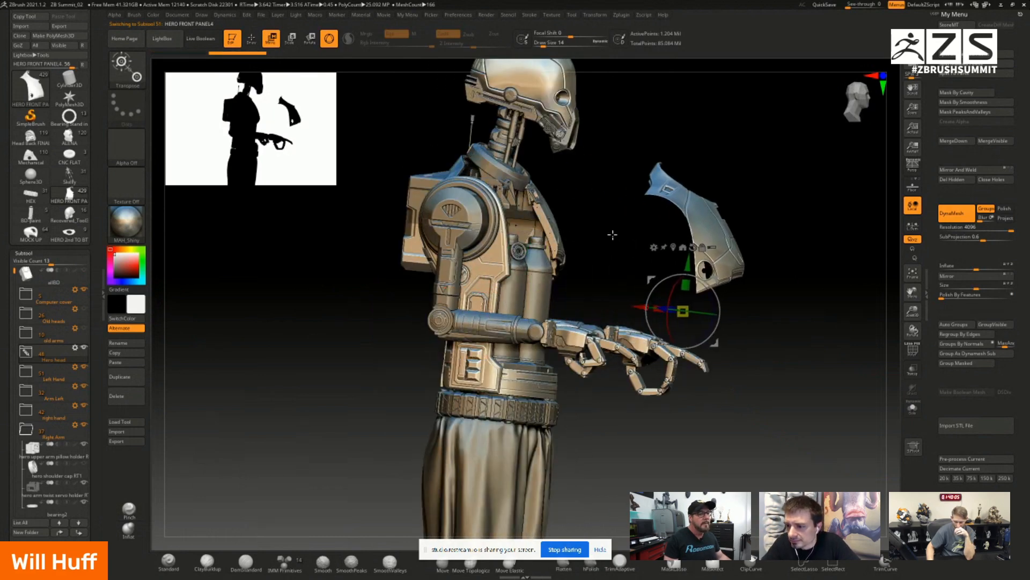
Step: Examine the exposed chest interior and the detached front panel from above and from the side
{"action": "left_click_drag", "start_coordinate": [578, 254], "coordinate": [568, 167]}
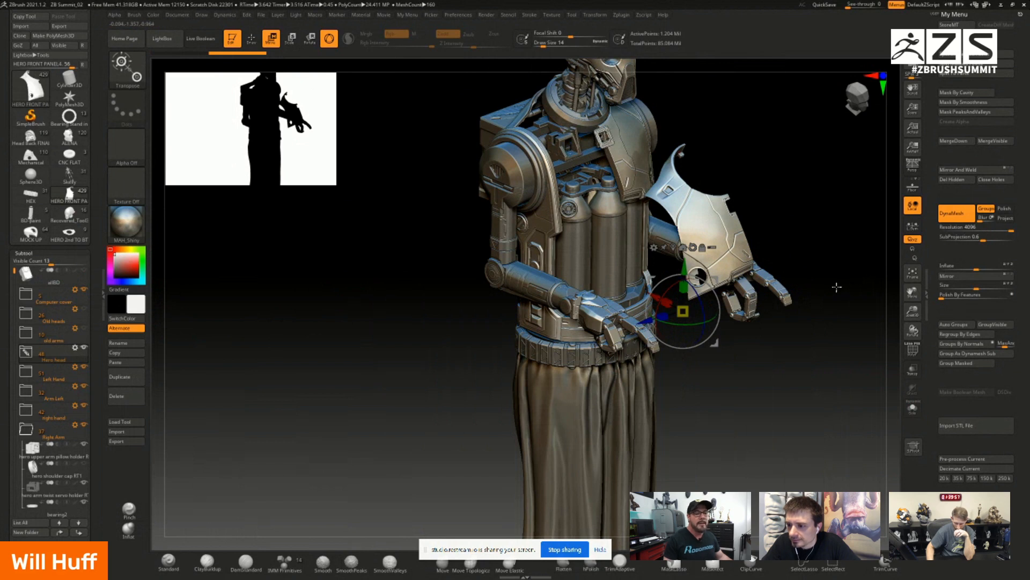
{"action": "left_click_drag", "start_coordinate": [912, 293], "coordinate": [886, 342]}
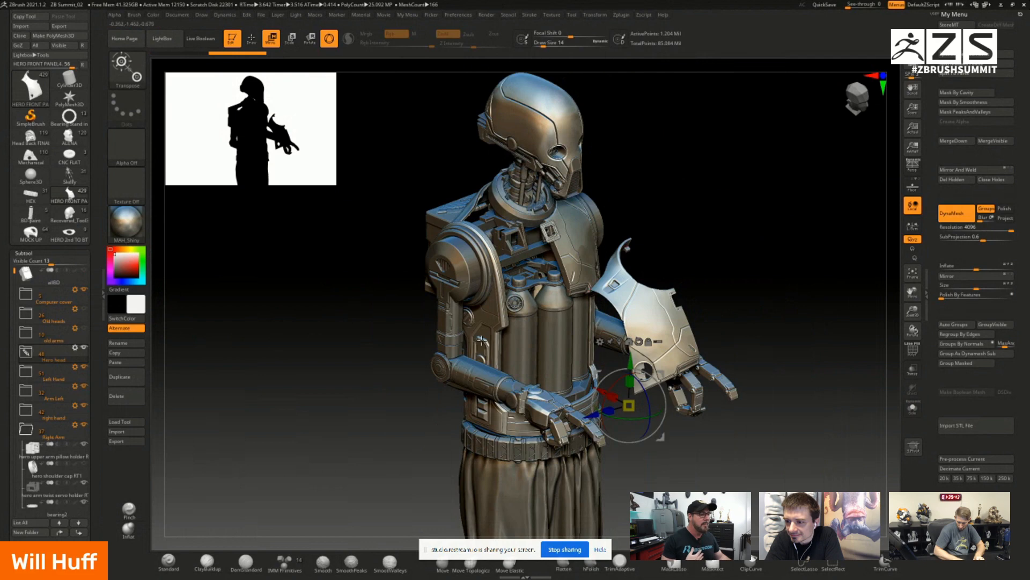
{"action": "left_click_drag", "start_coordinate": [757, 421], "coordinate": [764, 423]}
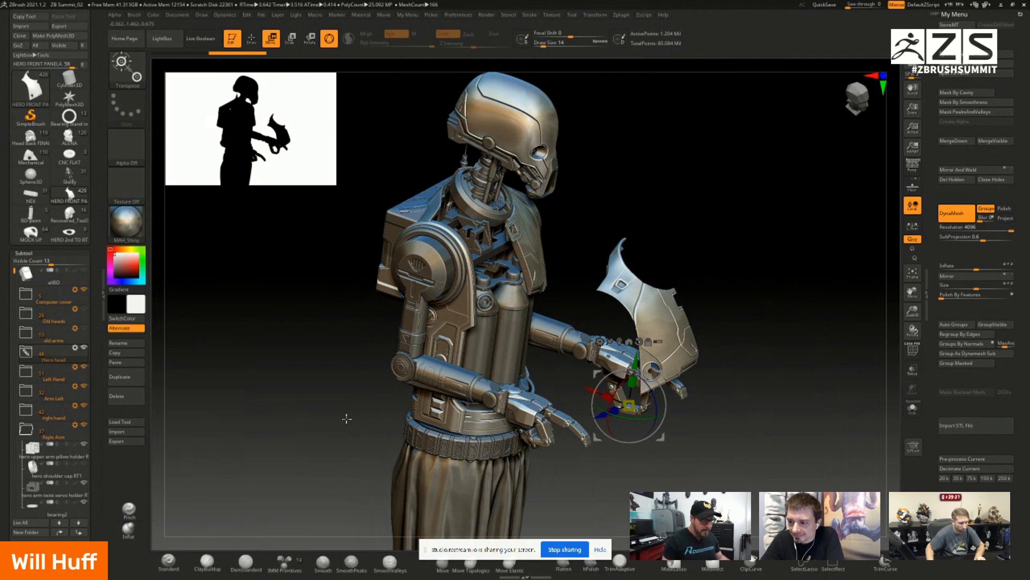
{"action": "left_click_drag", "start_coordinate": [338, 417], "coordinate": [337, 415]}
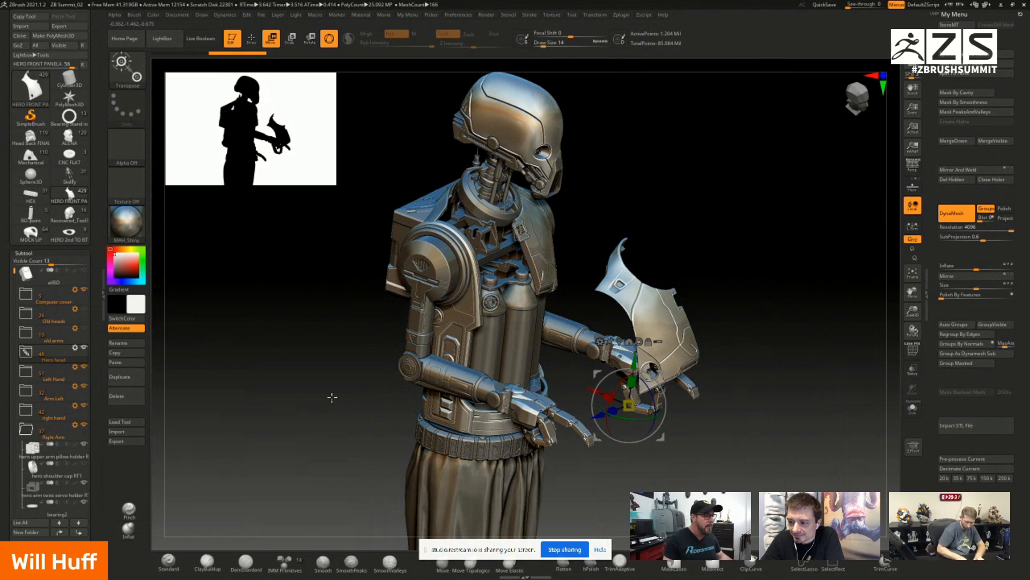
{"action": "mouse_move", "coordinate": [333, 397]}
{"action": "left_mouse_down"}
{"action": "mouse_move", "coordinate": [322, 396]}
{"action": "mouse_move", "coordinate": [338, 396]}
{"action": "left_mouse_up"}
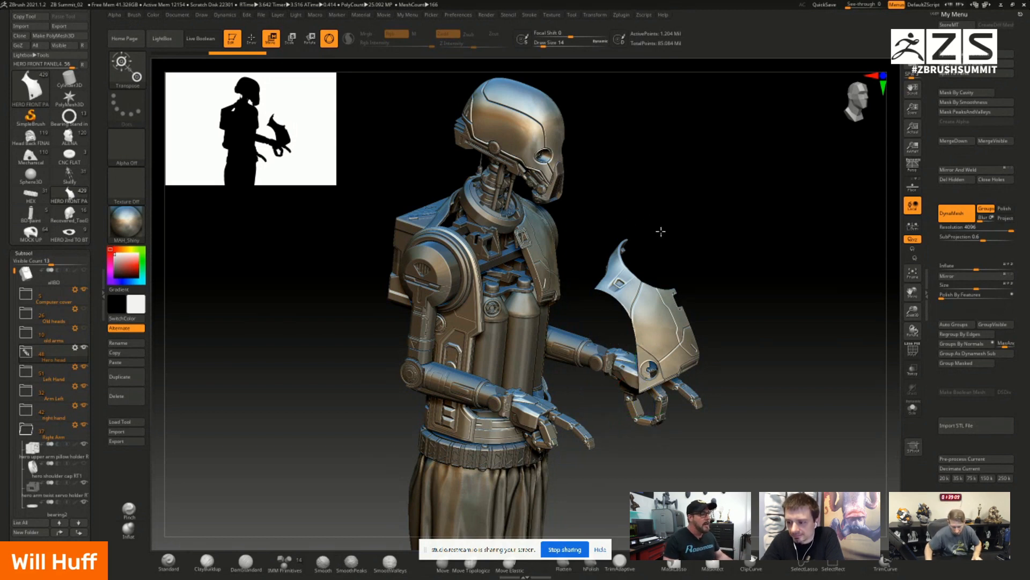
{"action": "left_click_drag", "start_coordinate": [656, 231], "coordinate": [656, 230]}
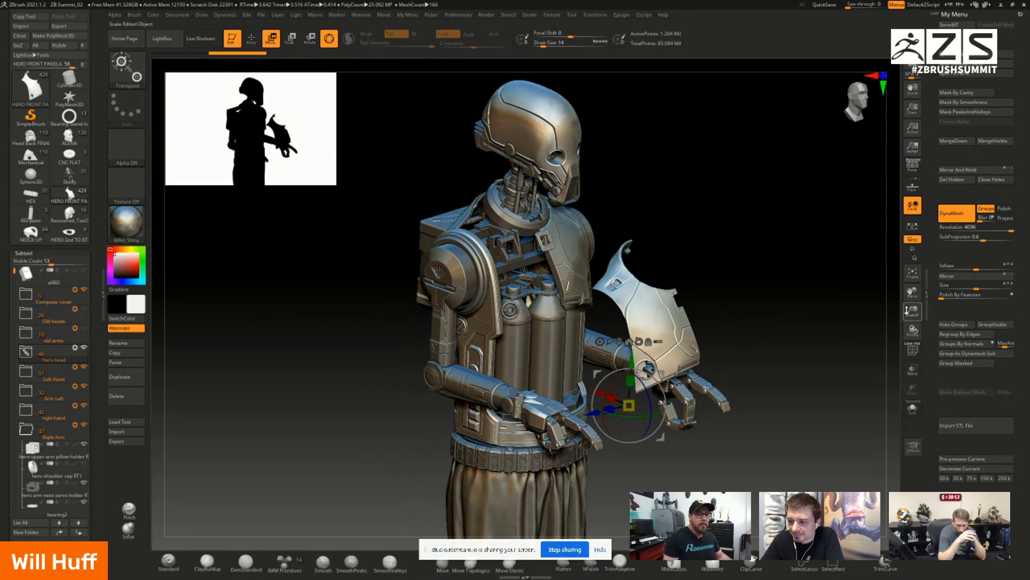
Step: Isolate the detached chest panel in Solo mode and inspect its inner side and mounting edge up close
{"action": "left_click_drag", "start_coordinate": [907, 310], "coordinate": [906, 376]}
{"action": "left_click", "coordinate": [911, 407]}
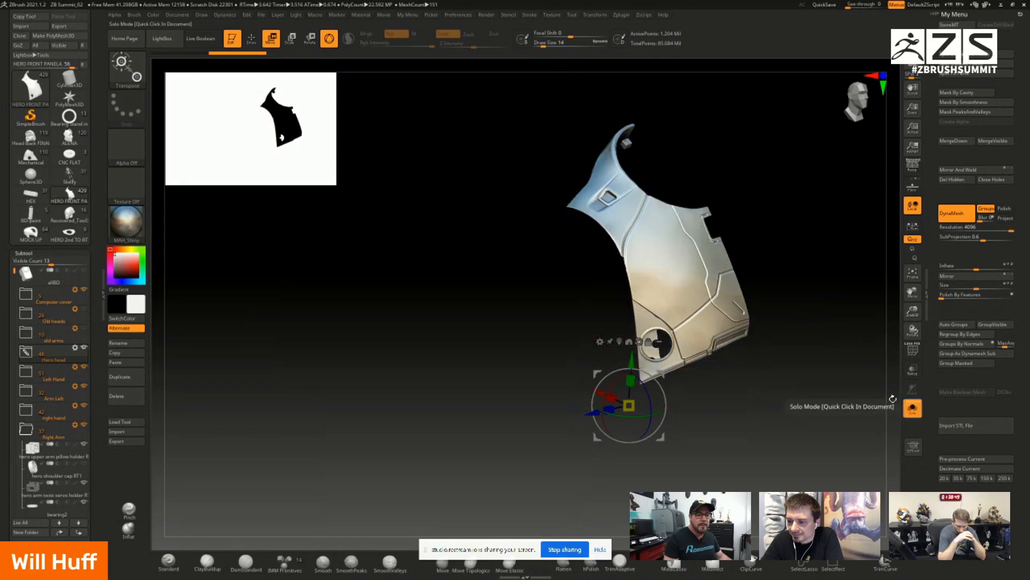
{"action": "left_click_drag", "start_coordinate": [807, 329], "coordinate": [750, 343]}
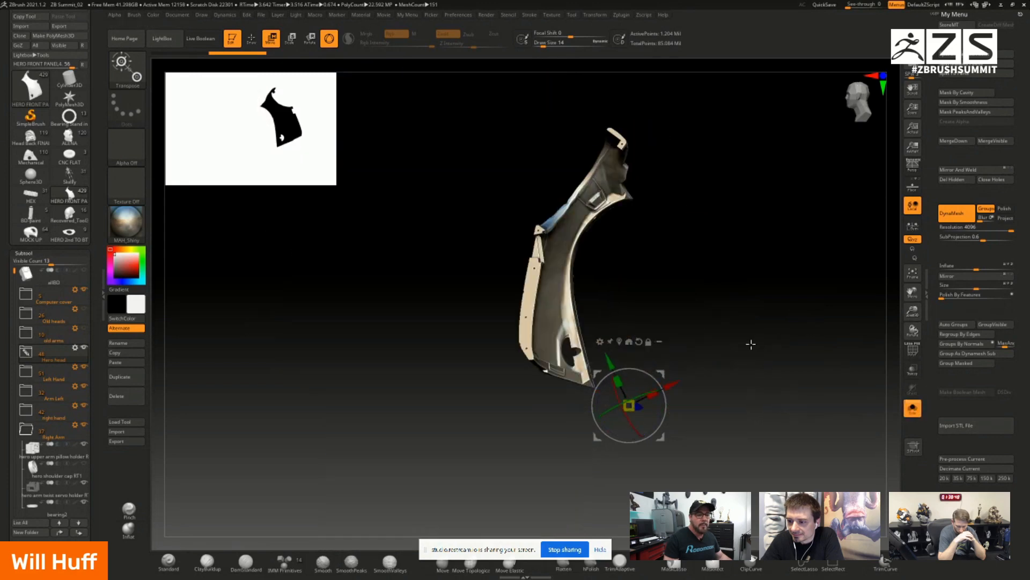
{"action": "left_click", "coordinate": [911, 294]}
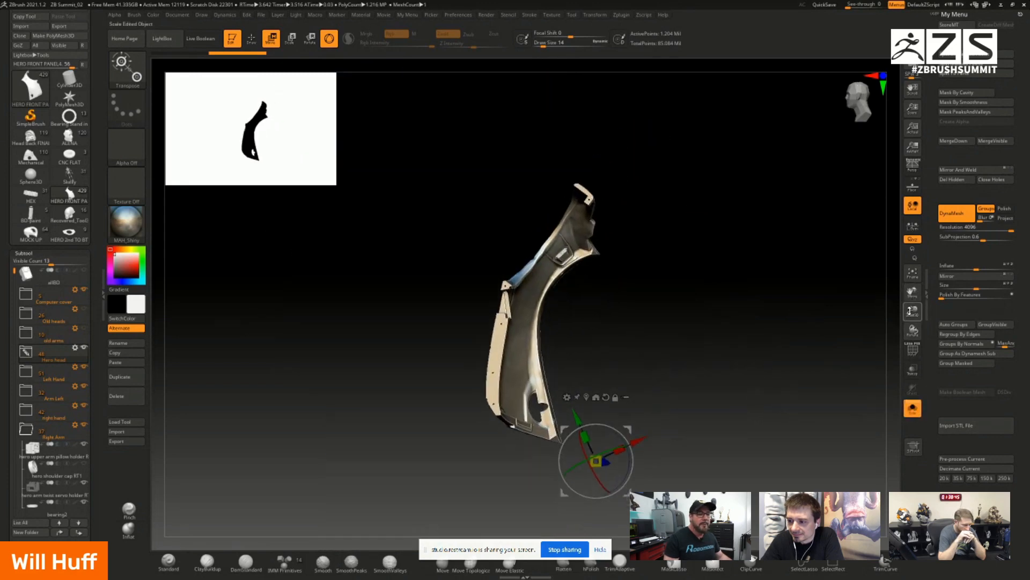
{"action": "left_click_drag", "start_coordinate": [911, 312], "coordinate": [789, 345]}
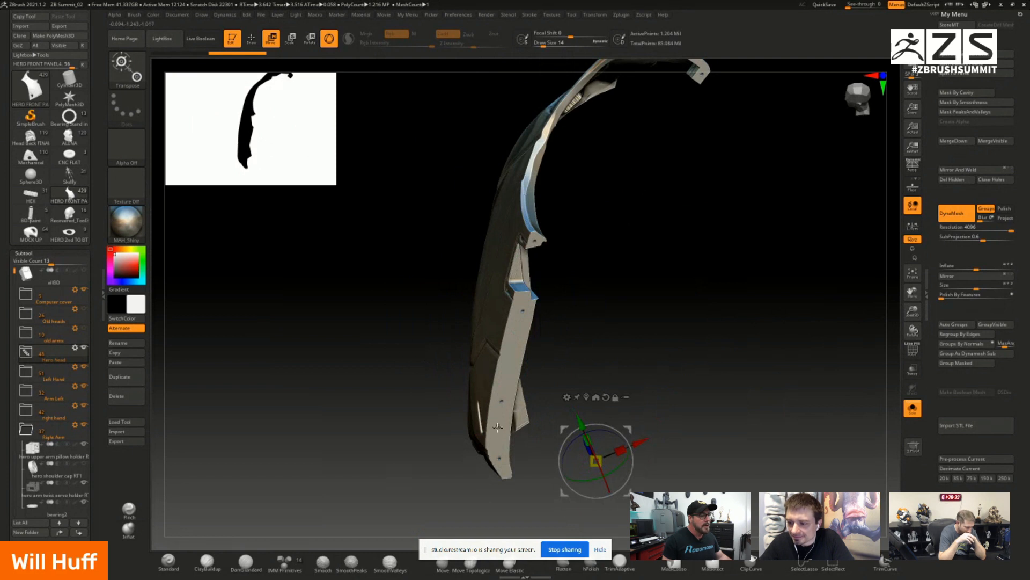
Step: Examine the chest panel's inner surface, side flange with screw holes, and outer face from several angles
{"action": "left_click_drag", "start_coordinate": [538, 476], "coordinate": [352, 466]}
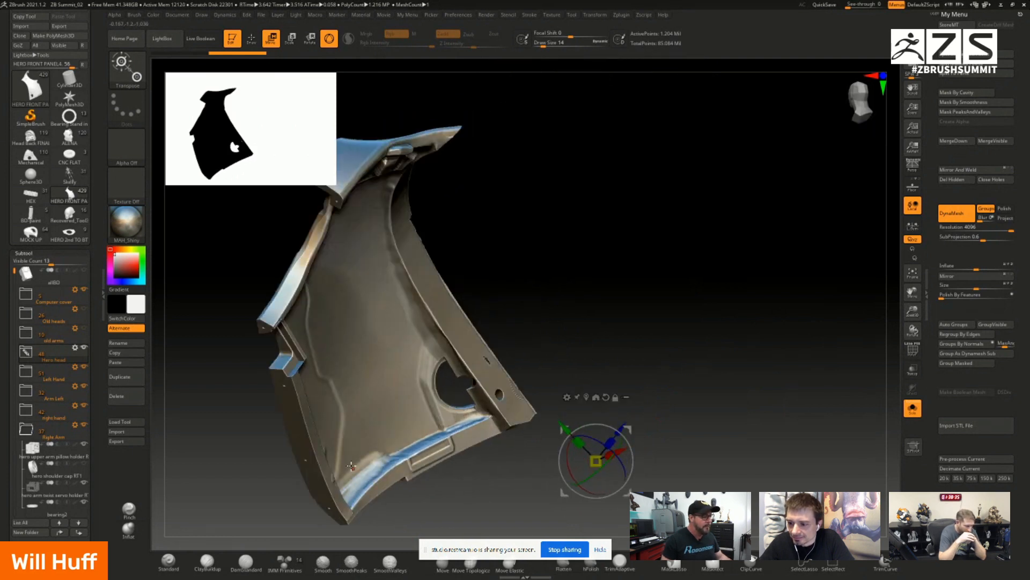
{"action": "left_click_drag", "start_coordinate": [447, 494], "coordinate": [449, 440]}
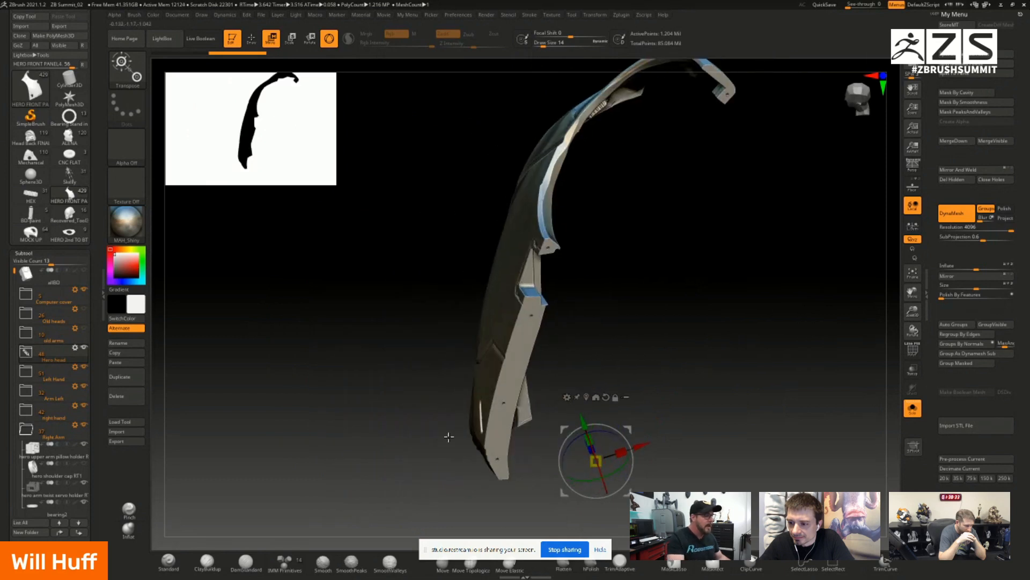
{"action": "left_click_drag", "start_coordinate": [424, 364], "coordinate": [423, 357]}
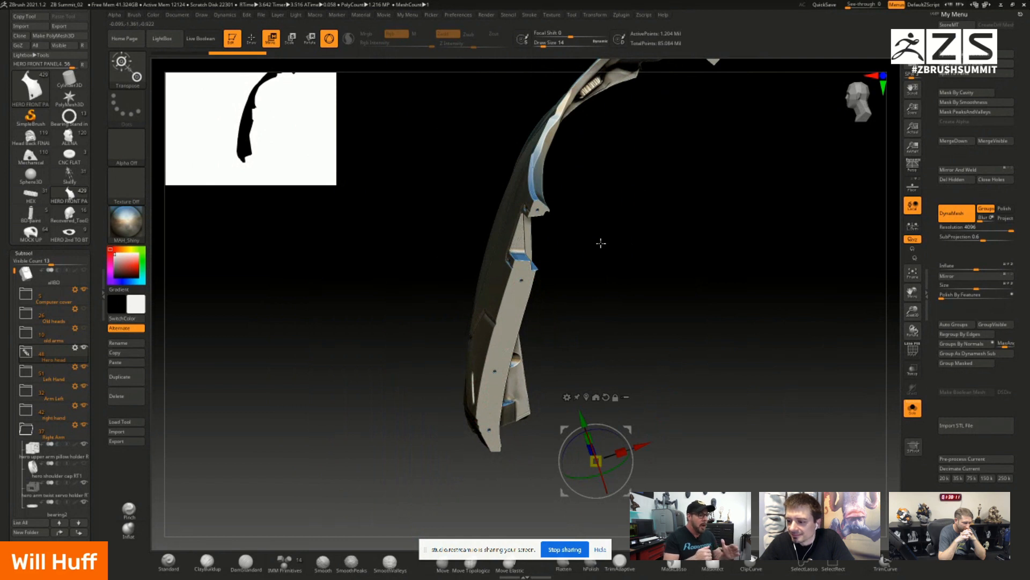
{"action": "left_click_drag", "start_coordinate": [589, 313], "coordinate": [584, 306]}
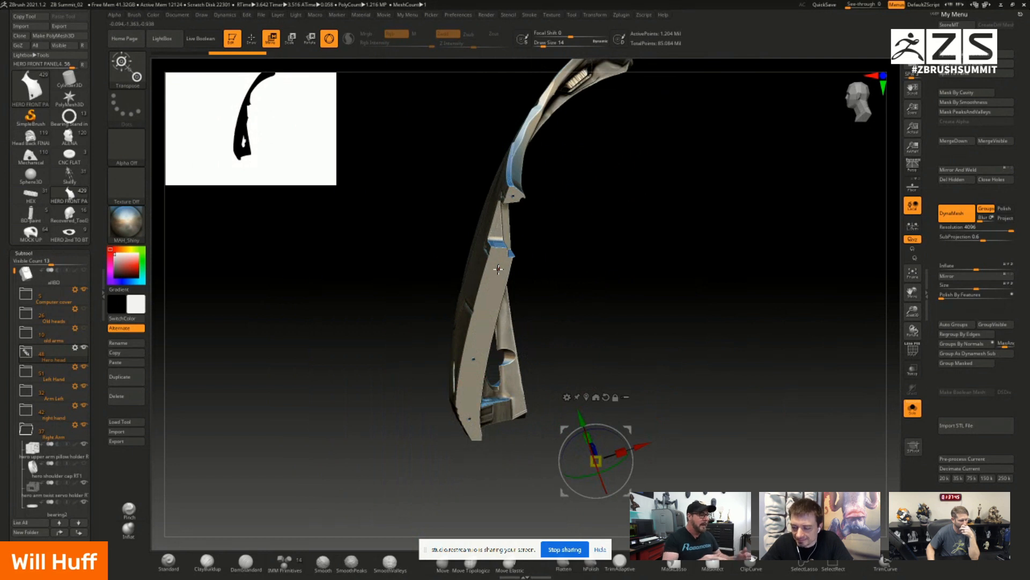
{"action": "right_click_drag", "start_coordinate": [498, 269], "coordinate": [412, 297]}
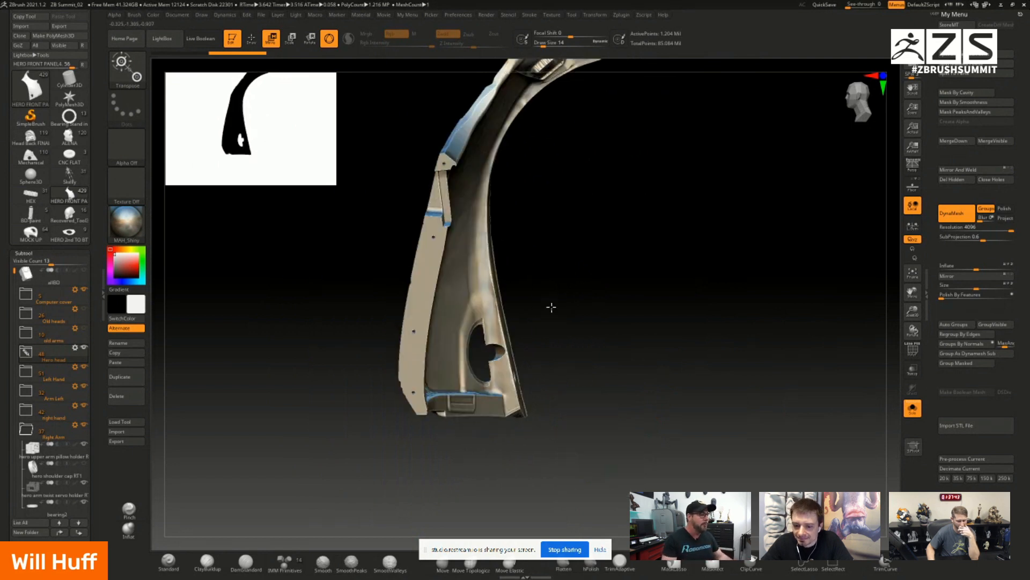
{"action": "right_click_drag", "start_coordinate": [553, 305], "coordinate": [814, 323]}
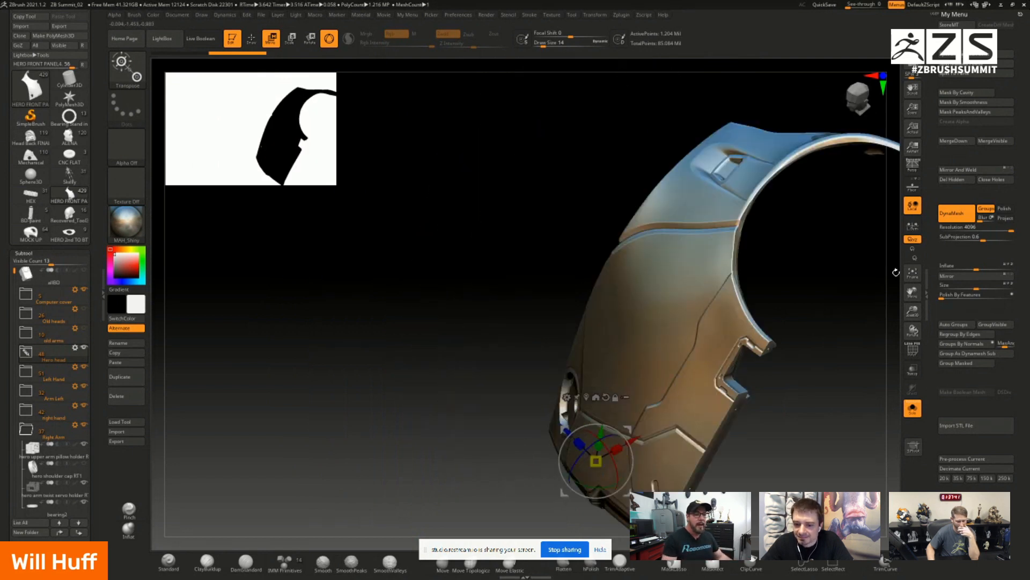
Step: Leave Solo mode and examine the robot's open chest alongside the detached front panel from both sides
{"action": "left_click_drag", "start_coordinate": [912, 291], "coordinate": [826, 274]}
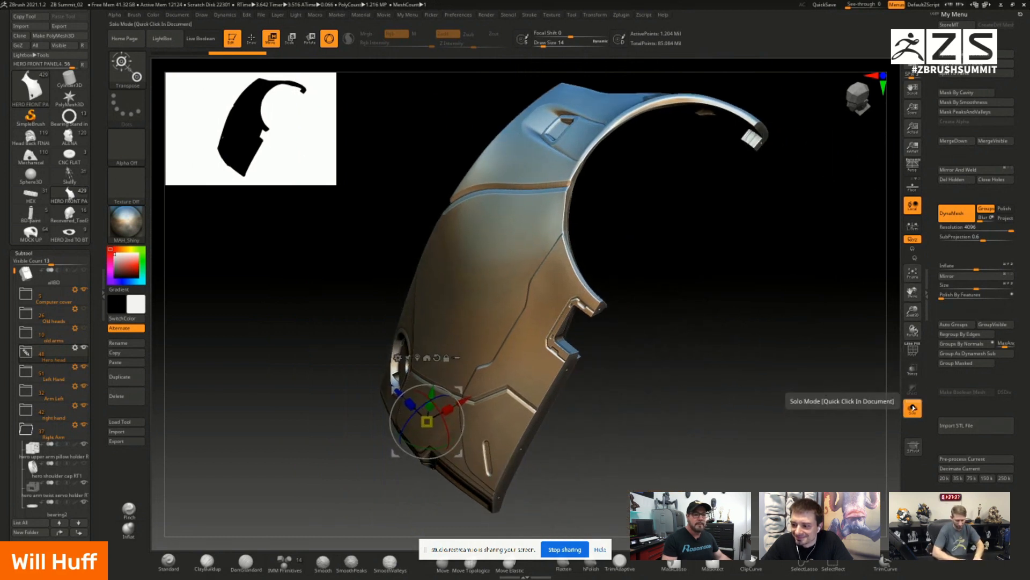
{"action": "left_click", "coordinate": [912, 408]}
{"action": "left_click_drag", "start_coordinate": [910, 312], "coordinate": [908, 209]}
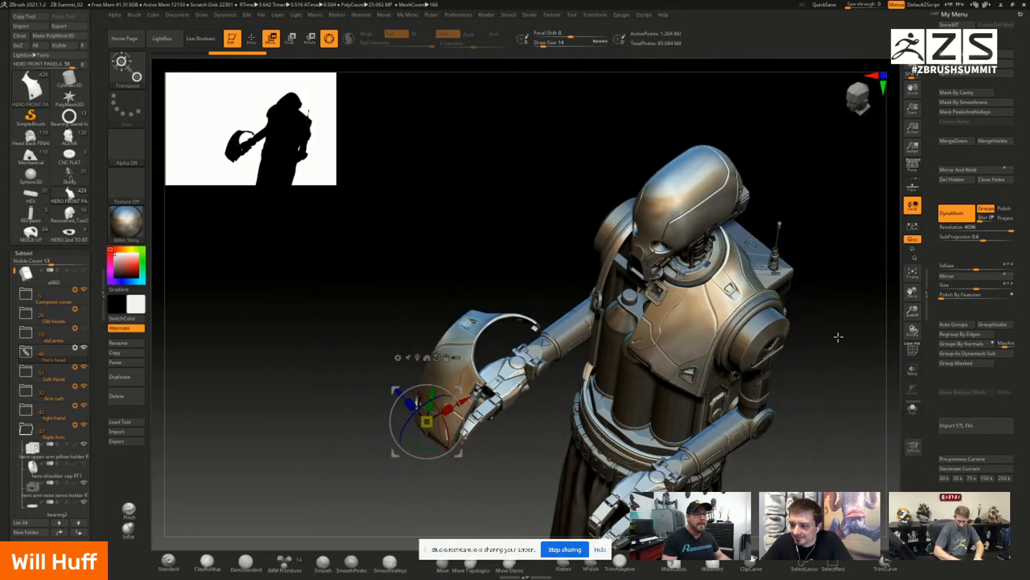
{"action": "left_click_drag", "start_coordinate": [838, 336], "coordinate": [832, 285]}
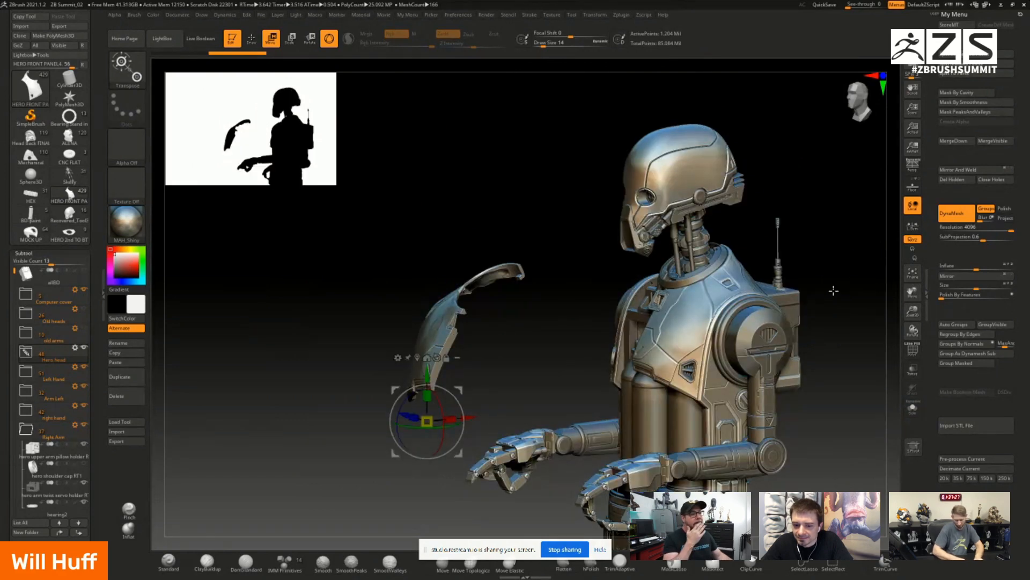
{"action": "left_click_drag", "start_coordinate": [548, 341], "coordinate": [582, 348]}
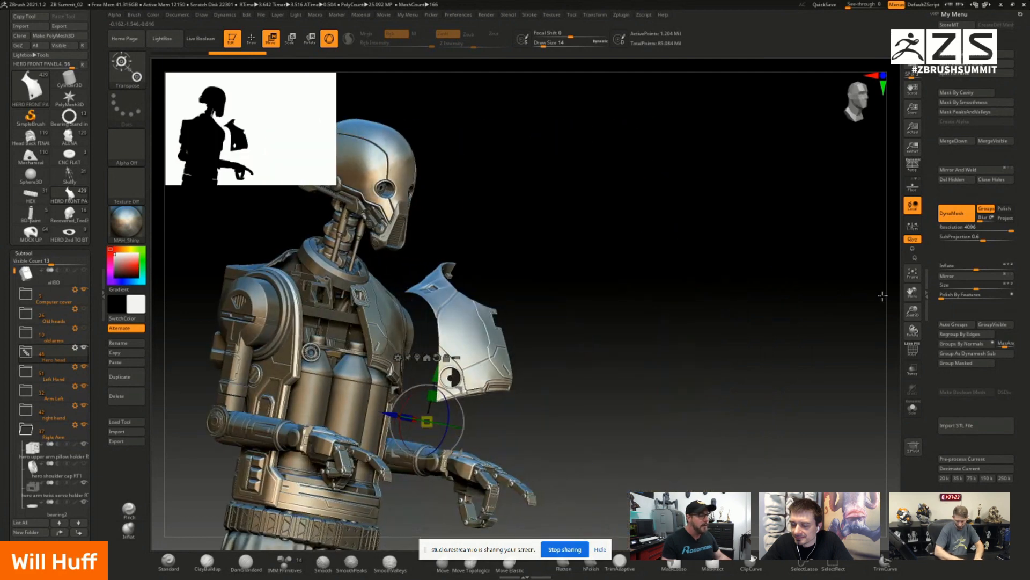
{"action": "left_click_drag", "start_coordinate": [913, 293], "coordinate": [969, 288]}
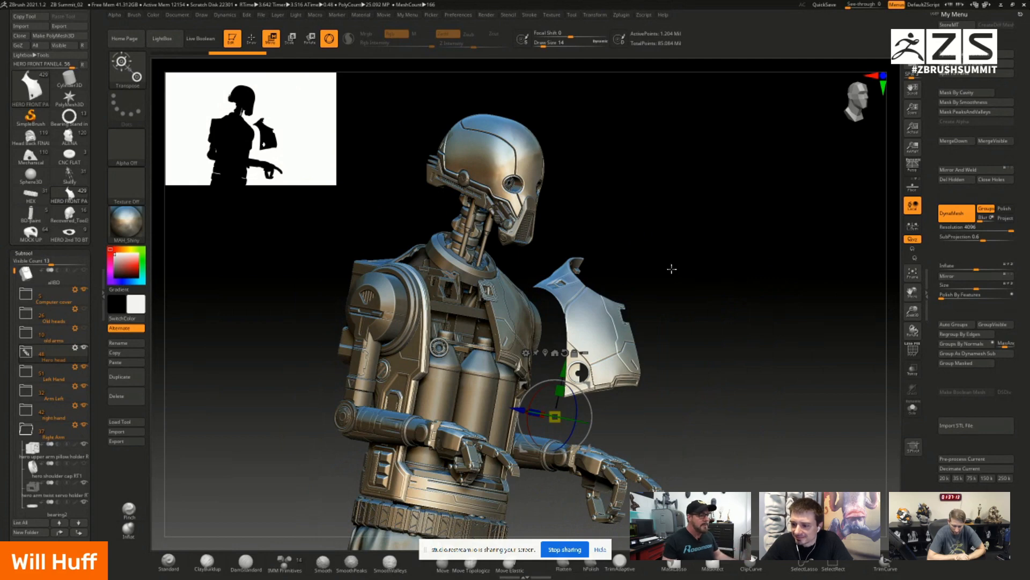
{"action": "left_click_drag", "start_coordinate": [674, 266], "coordinate": [680, 252]}
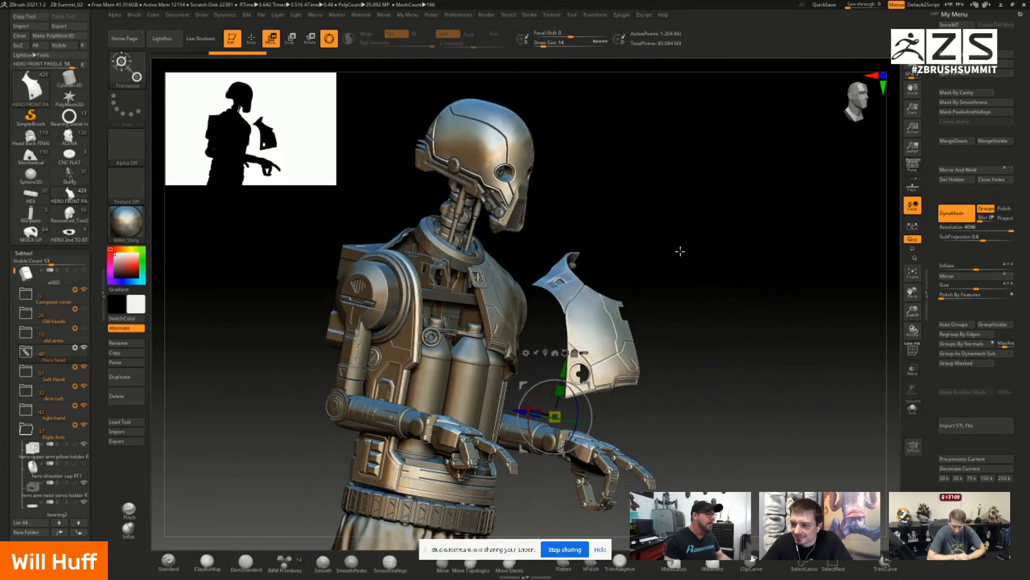
{"action": "left_click_drag", "start_coordinate": [610, 232], "coordinate": [582, 236]}
{"action": "left_click_drag", "start_coordinate": [913, 292], "coordinate": [763, 286]}
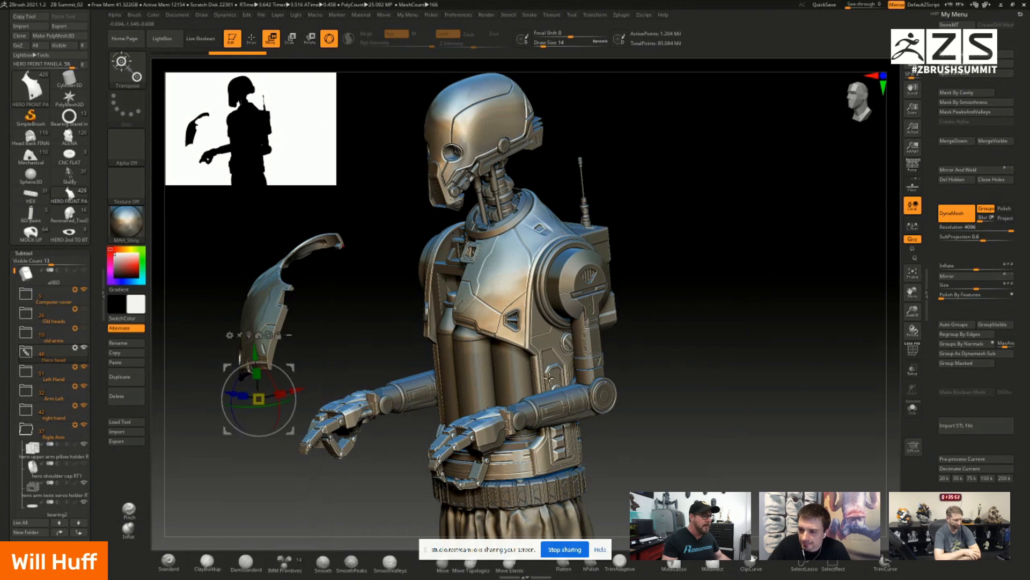
Step: Examine the robot's back and the inner face of the detached chest panel from behind
{"action": "left_click_drag", "start_coordinate": [623, 426], "coordinate": [556, 429]}
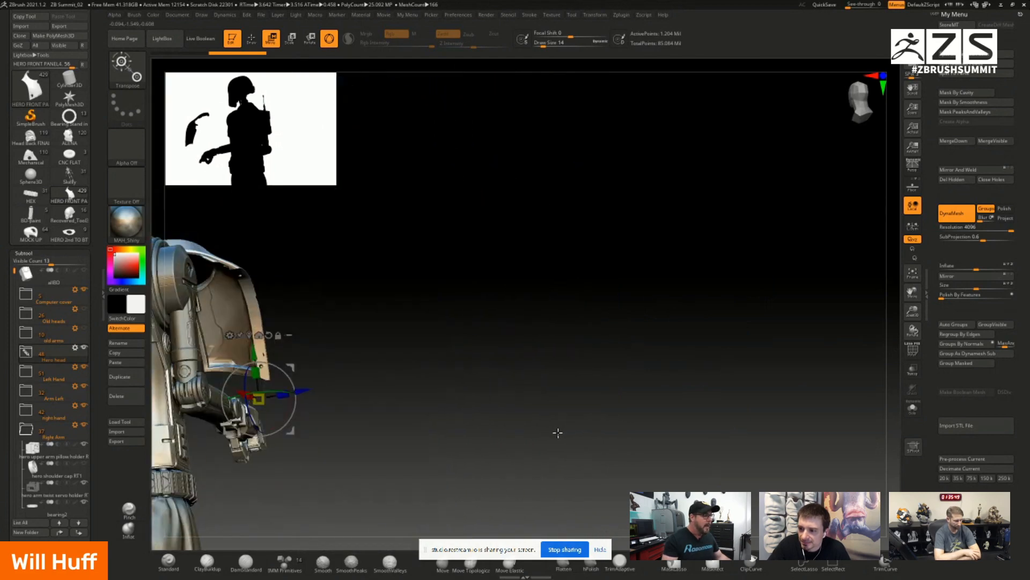
{"action": "left_click", "coordinate": [912, 273]}
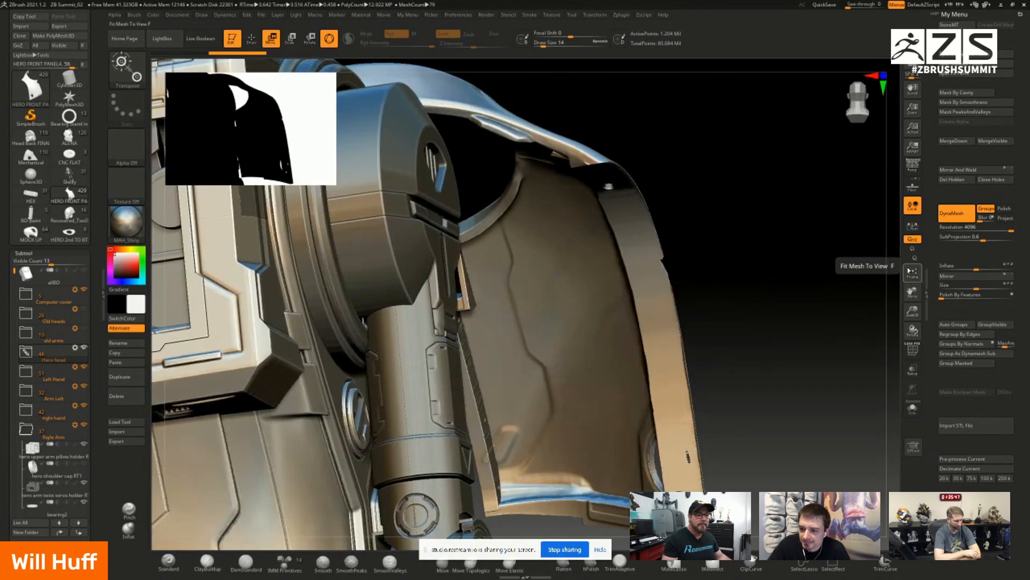
{"action": "left_click", "coordinate": [912, 280]}
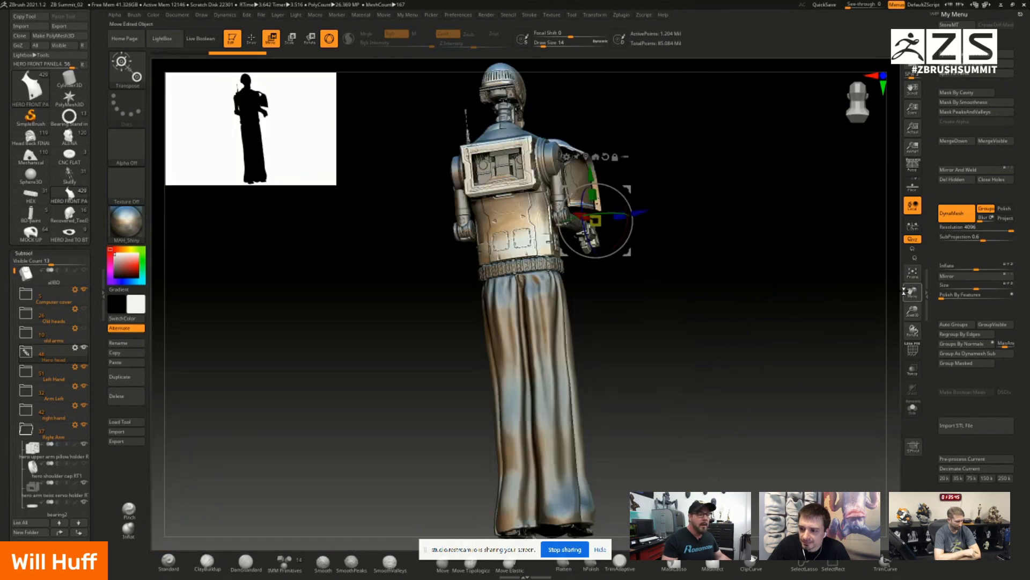
{"action": "left_click_drag", "start_coordinate": [906, 291], "coordinate": [888, 329]}
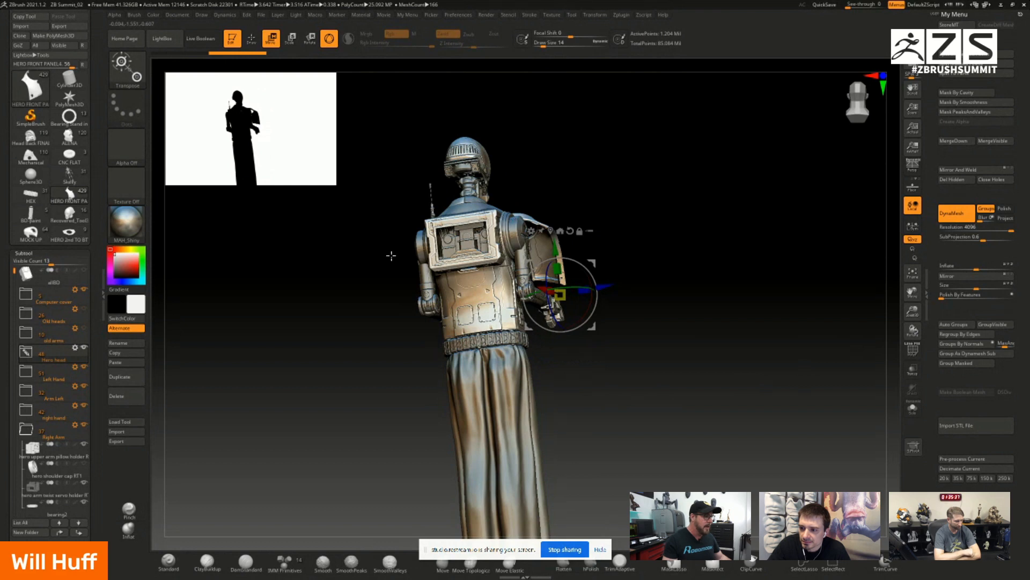
{"action": "left_click_drag", "start_coordinate": [911, 293], "coordinate": [909, 337]}
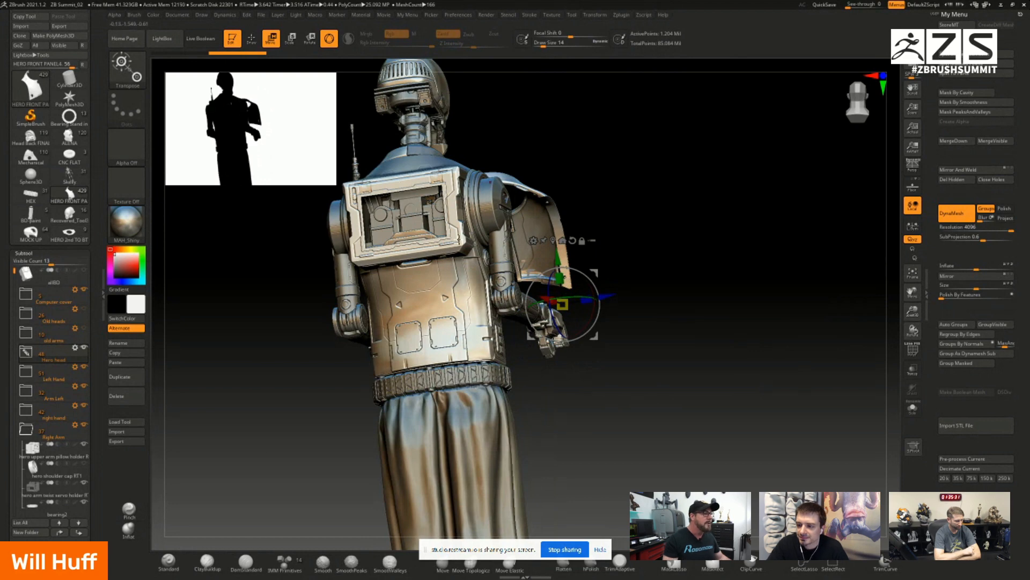
{"action": "left_click_drag", "start_coordinate": [504, 421], "coordinate": [534, 426]}
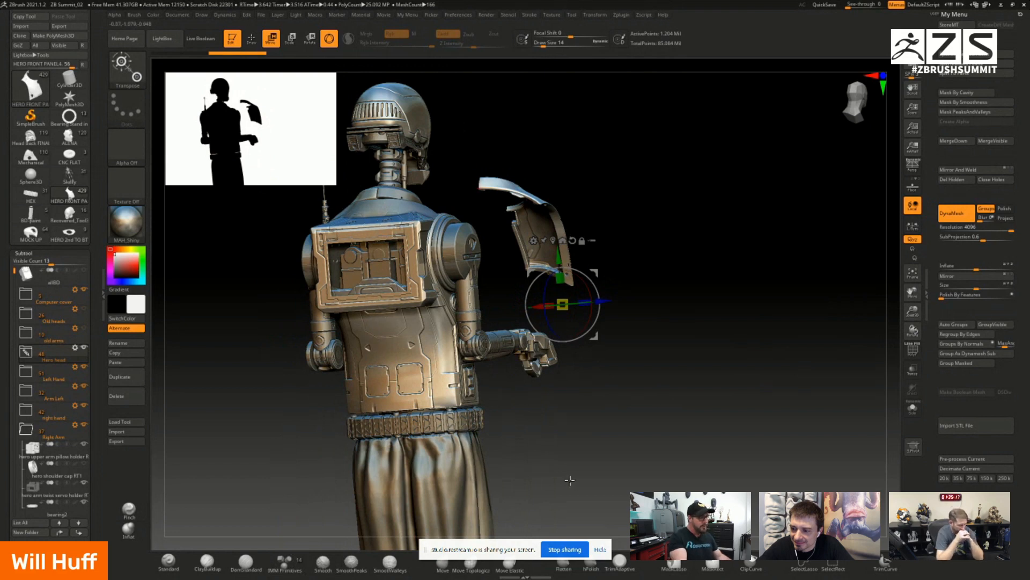
{"action": "left_click_drag", "start_coordinate": [561, 482], "coordinate": [402, 492]}
{"action": "key", "text": "super"}
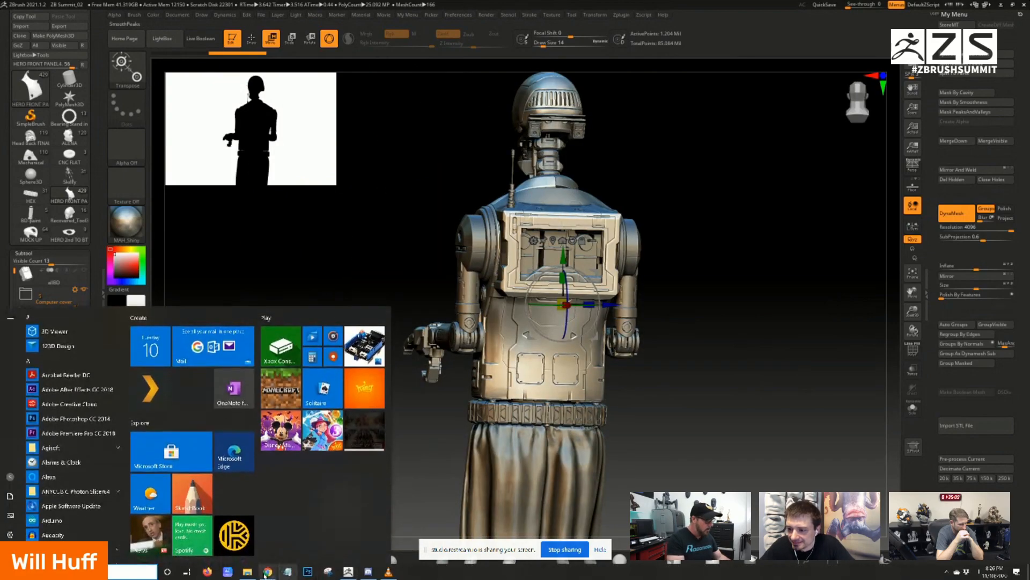
{"action": "mouse_move", "coordinate": [264, 569]}
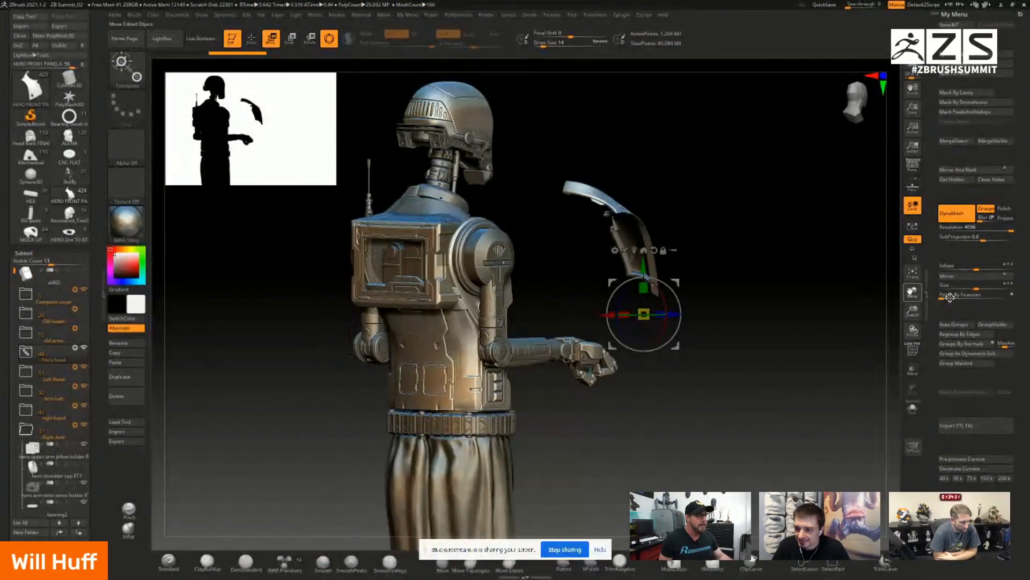
Step: Pull the hero upper arm outside piece1, lower outside RT1 and outside RT1 covers away from the robot's right upper arm
{"action": "left_click_drag", "start_coordinate": [607, 430], "coordinate": [600, 439]}
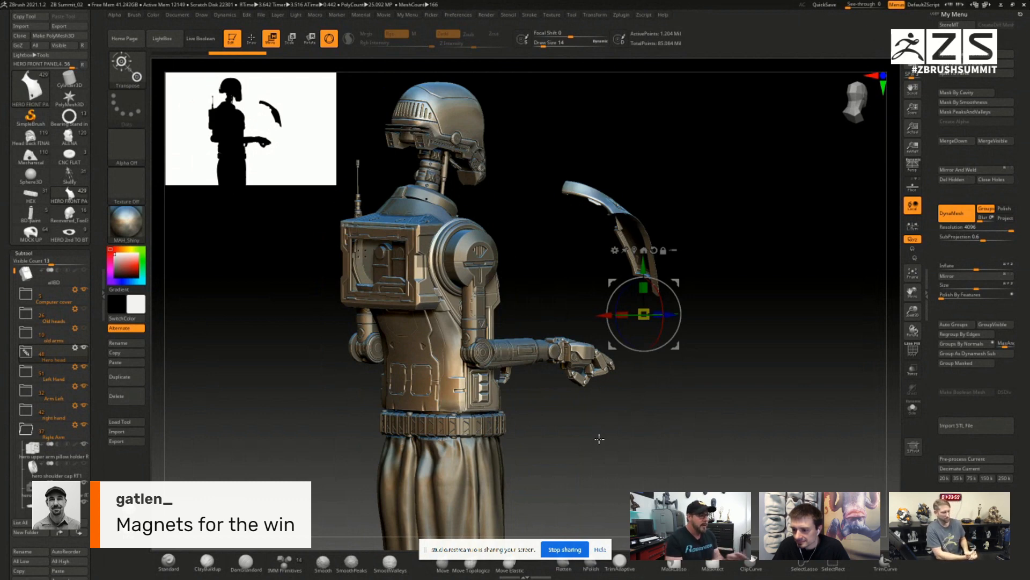
{"action": "left_click_drag", "start_coordinate": [577, 461], "coordinate": [468, 337]}
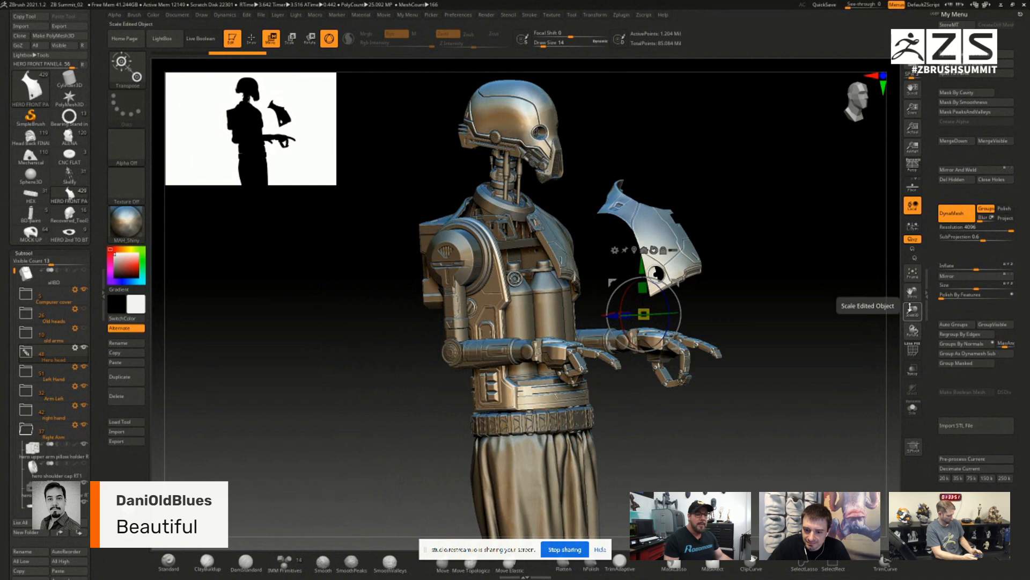
{"action": "left_click_drag", "start_coordinate": [912, 309], "coordinate": [911, 319]}
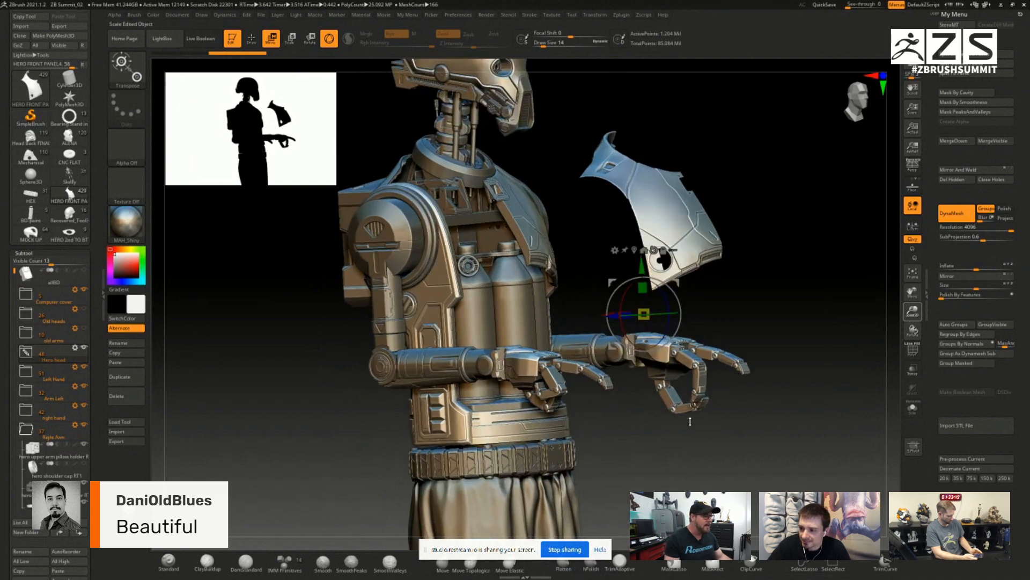
{"action": "left_click_drag", "start_coordinate": [321, 407], "coordinate": [346, 414]}
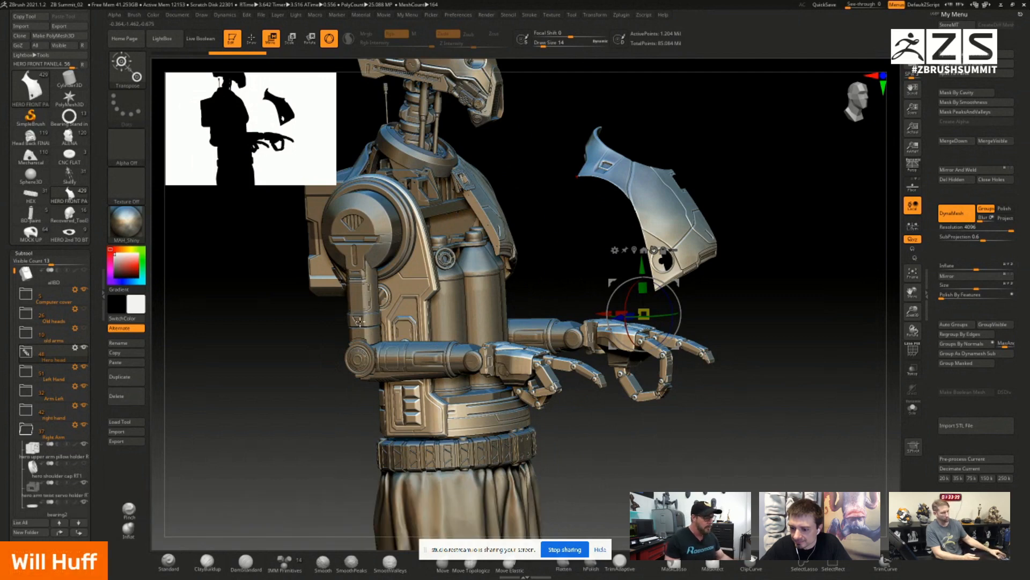
{"action": "left_click", "coordinate": [358, 320], "text": "alt"}
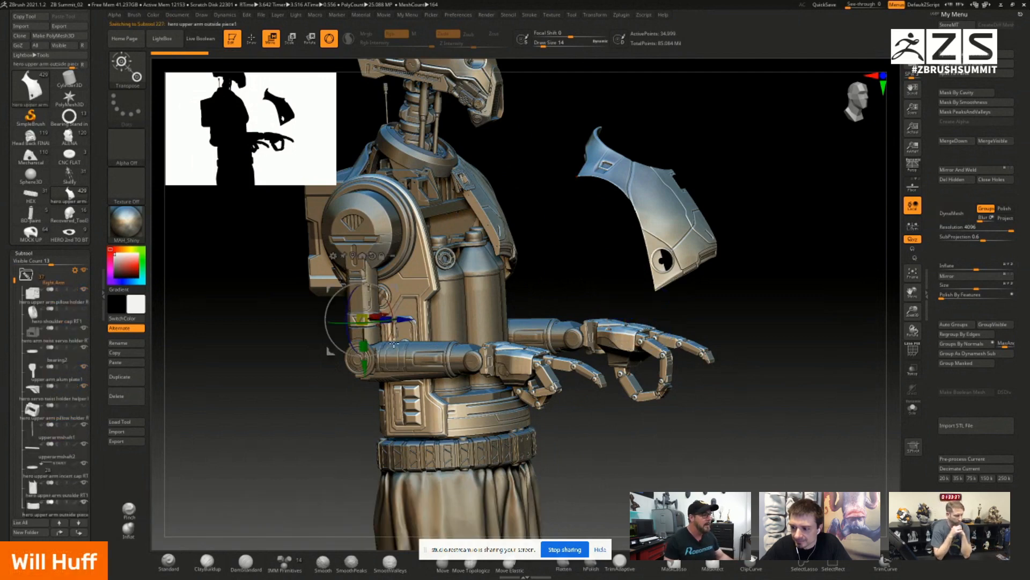
{"action": "left_click_drag", "start_coordinate": [296, 399], "coordinate": [263, 403]}
{"action": "left_click_drag", "start_coordinate": [400, 309], "coordinate": [340, 382]}
{"action": "left_click", "coordinate": [366, 343]}
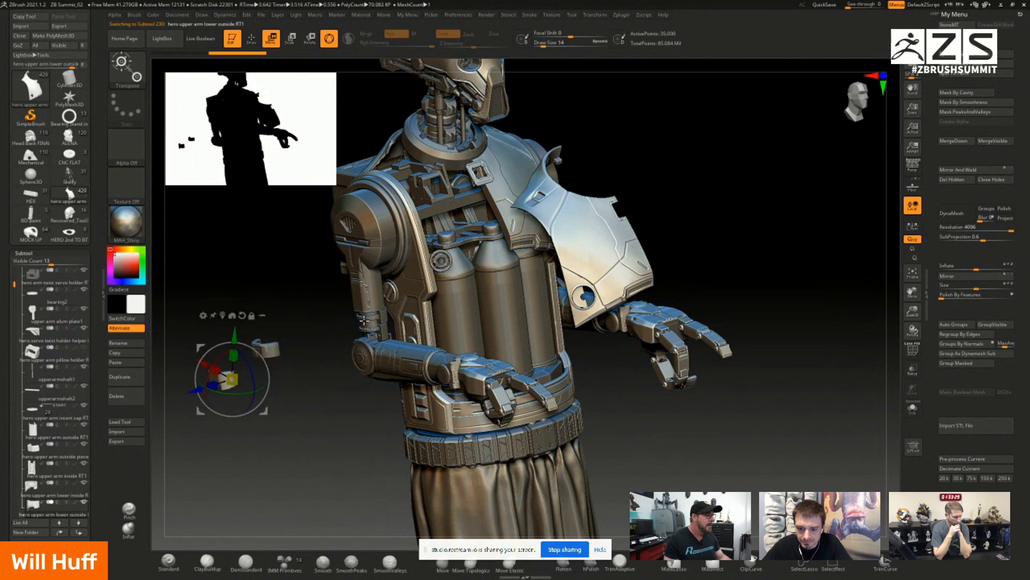
{"action": "left_click", "coordinate": [360, 298], "text": "alt"}
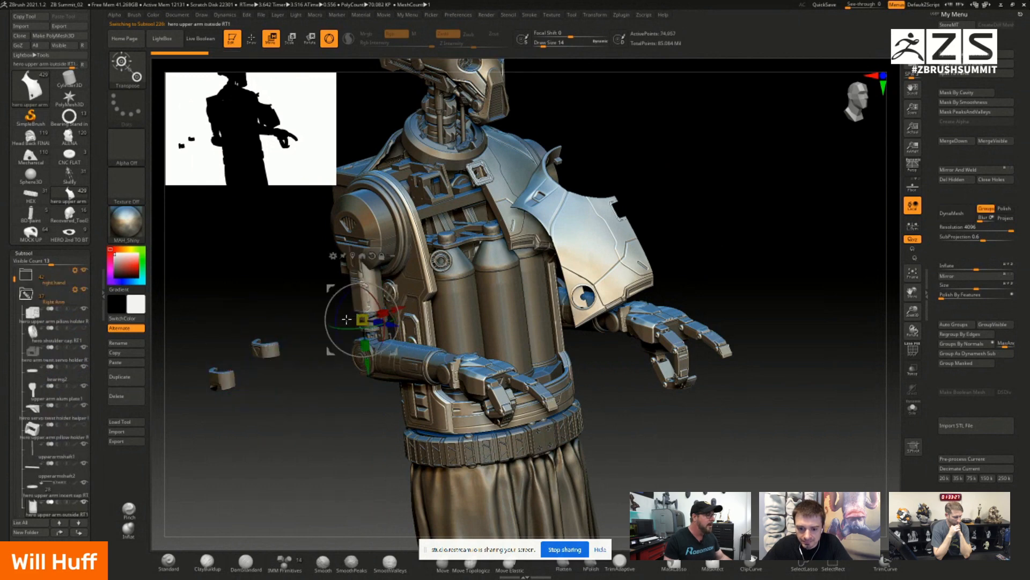
{"action": "left_click_drag", "start_coordinate": [390, 311], "coordinate": [333, 347]}
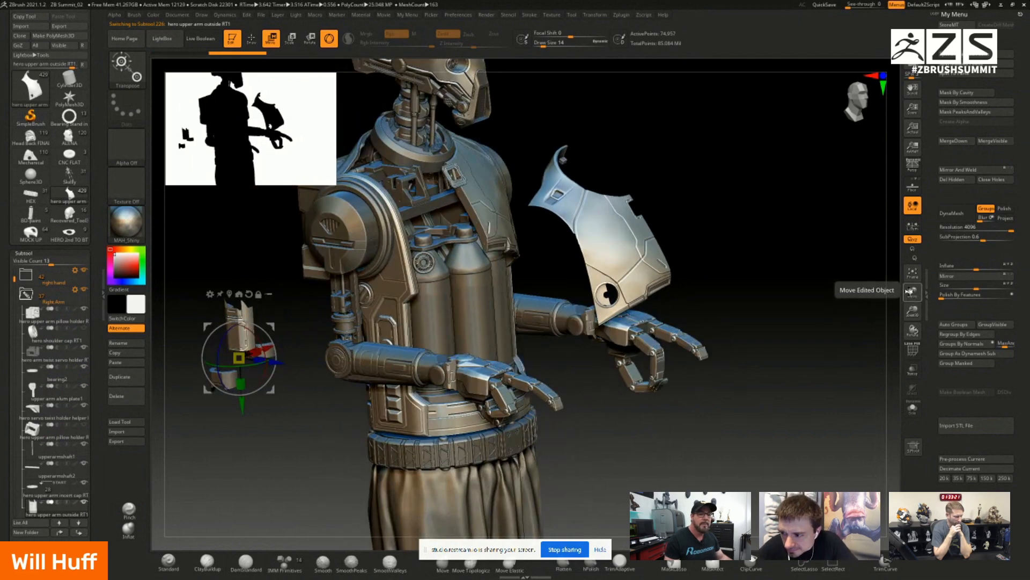
Step: Select the hero shoulder cap LT2 and pull it off the right shoulder to expose the servo behind it
{"action": "left_click_drag", "start_coordinate": [912, 312], "coordinate": [912, 337]}
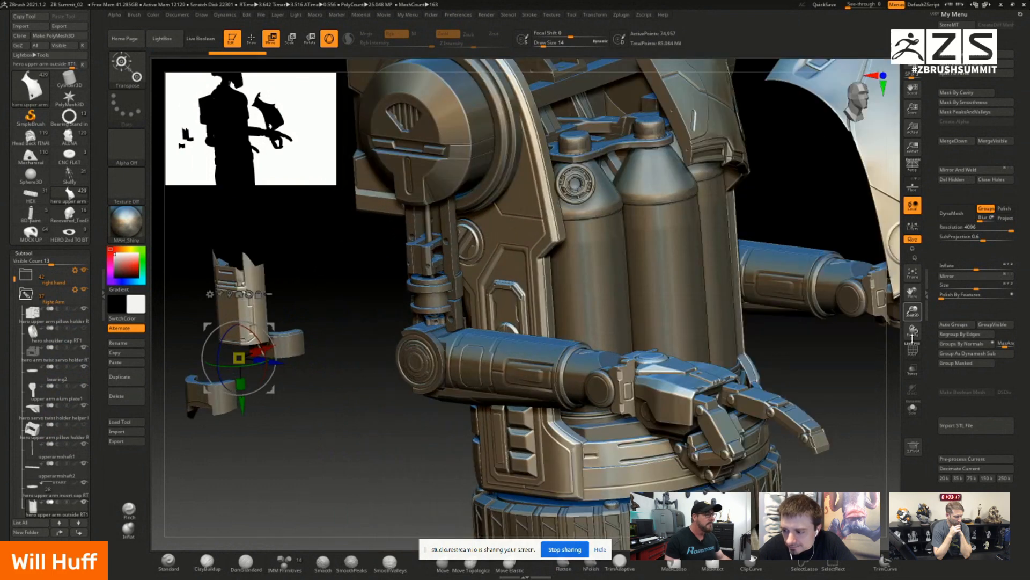
{"action": "left_click", "coordinate": [457, 193], "text": "alt"}
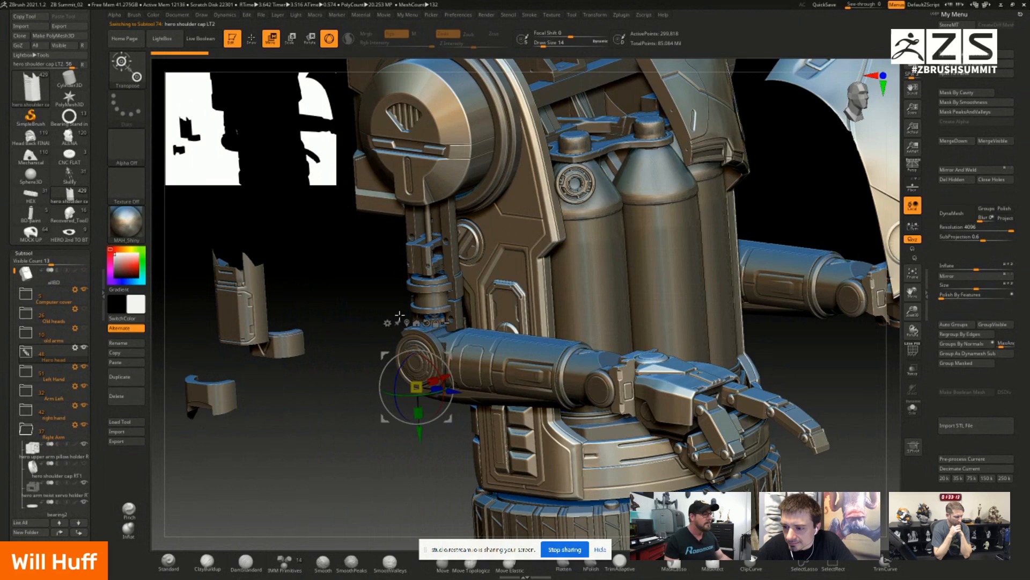
{"action": "left_click_drag", "start_coordinate": [448, 379], "coordinate": [323, 423]}
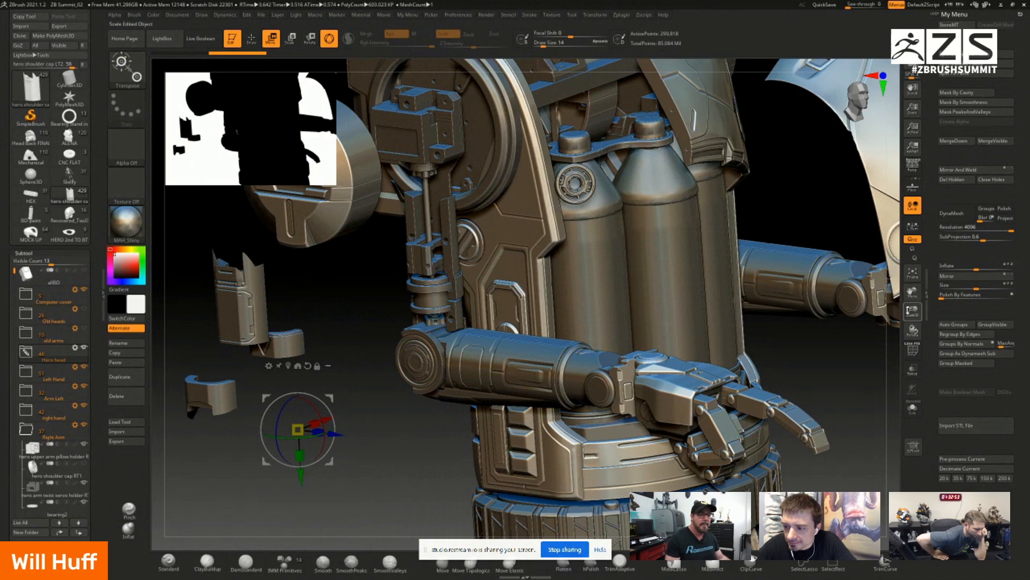
Step: Pull the pillowblock2 part out of the lower upper-arm mechanism and place it beside the elbow
{"action": "left_click", "coordinate": [911, 310]}
{"action": "left_click_drag", "start_coordinate": [913, 321], "coordinate": [913, 322]}
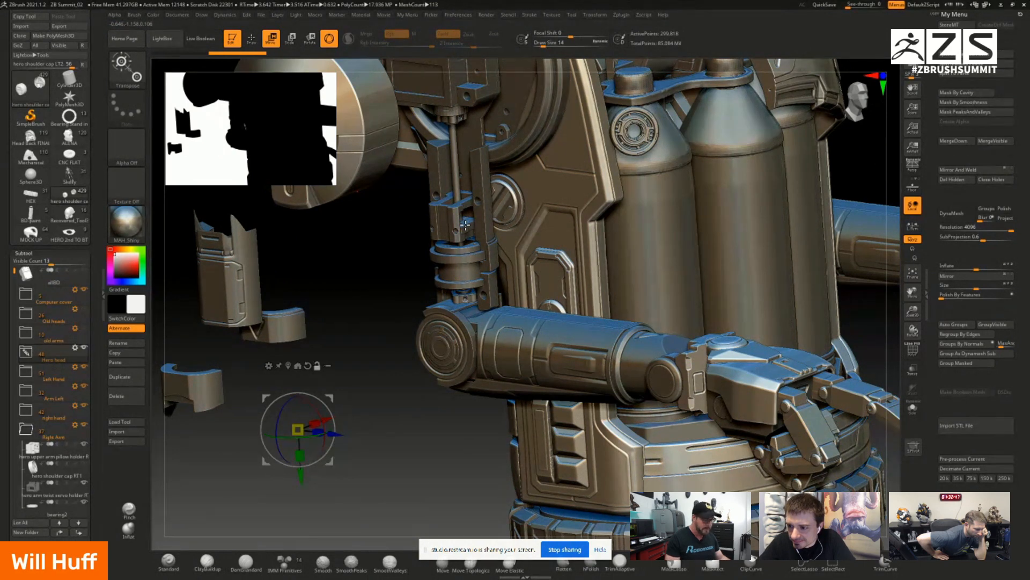
{"action": "left_click", "coordinate": [465, 225], "text": "alt"}
{"action": "left_click_drag", "start_coordinate": [433, 240], "coordinate": [338, 289]}
{"action": "left_click_drag", "start_coordinate": [361, 361], "coordinate": [357, 350]}
{"action": "left_click_drag", "start_coordinate": [398, 274], "coordinate": [458, 299]}
{"action": "left_click_drag", "start_coordinate": [375, 328], "coordinate": [365, 337]}
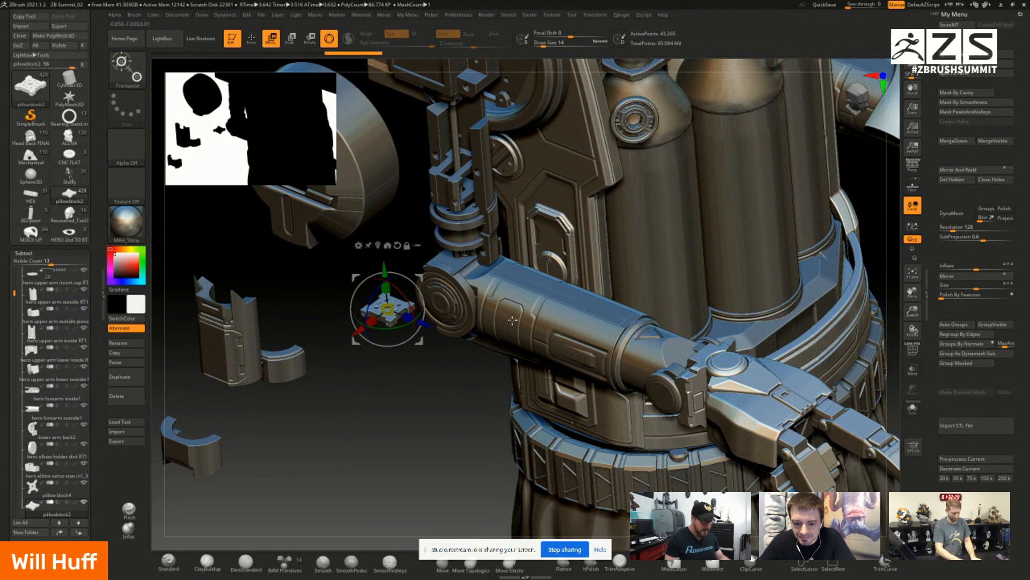
Step: Detach the hero forearm outside1 cover and both round elbow disks, spreading them out beside the right arm
{"action": "left_click", "coordinate": [513, 322], "text": "alt"}
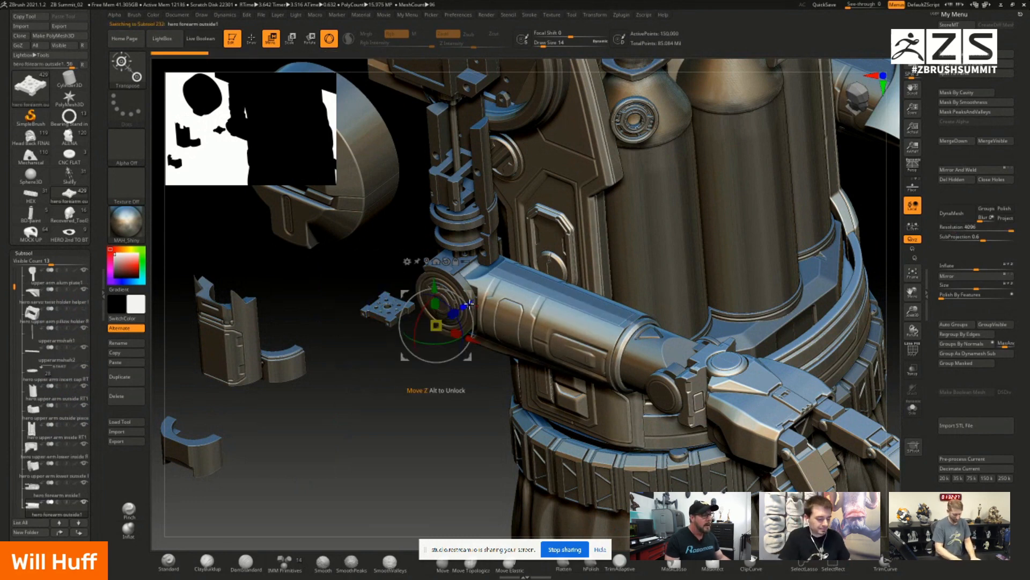
{"action": "left_click_drag", "start_coordinate": [470, 303], "coordinate": [344, 393]}
{"action": "left_click", "coordinate": [428, 327], "text": "alt"}
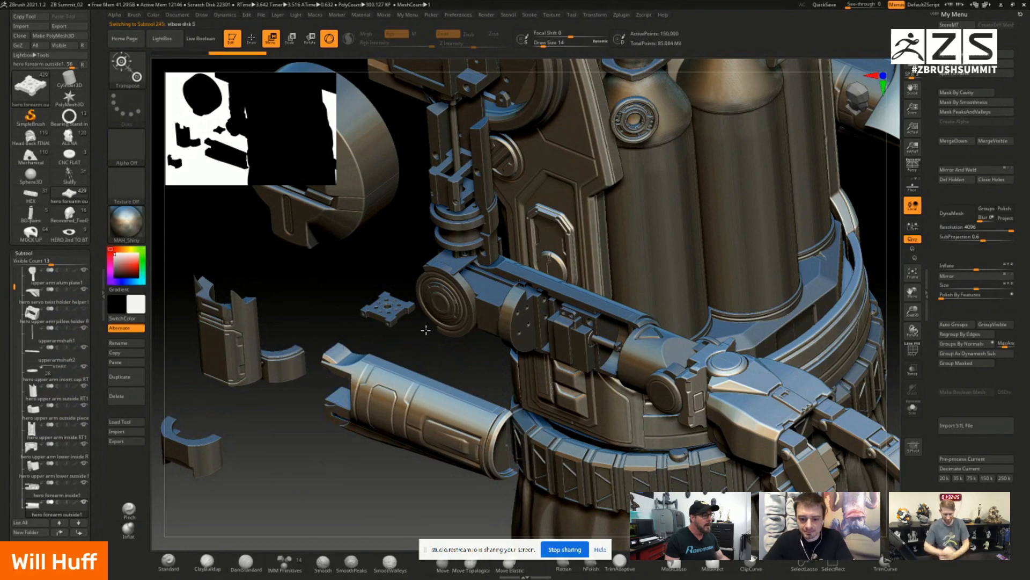
{"action": "left_click_drag", "start_coordinate": [472, 282], "coordinate": [287, 421]}
{"action": "left_click", "coordinate": [437, 314], "text": "alt"}
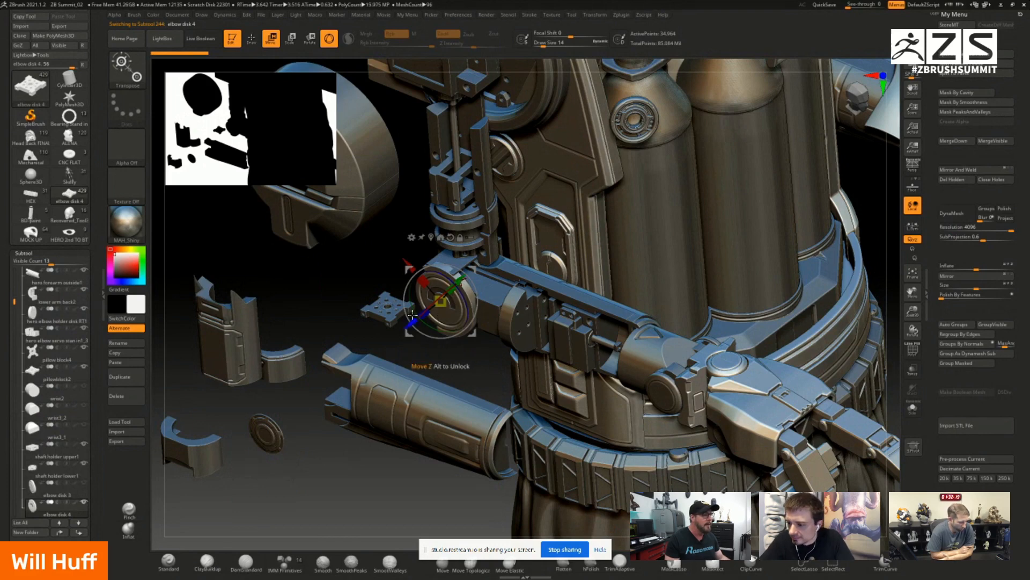
{"action": "left_click_drag", "start_coordinate": [412, 318], "coordinate": [260, 404]}
{"action": "left_click_drag", "start_coordinate": [321, 385], "coordinate": [382, 339]}
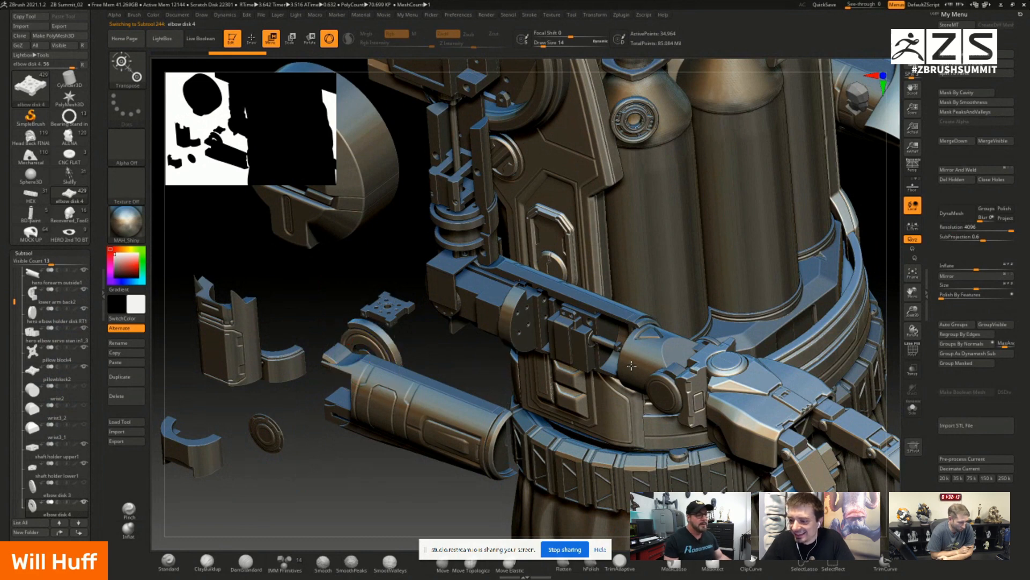
Step: Pull the hero wrist bottom RT cover and both hero back hand RT covers away from the robot's right wrist and hand
{"action": "left_click", "coordinate": [605, 402], "text": "alt"}
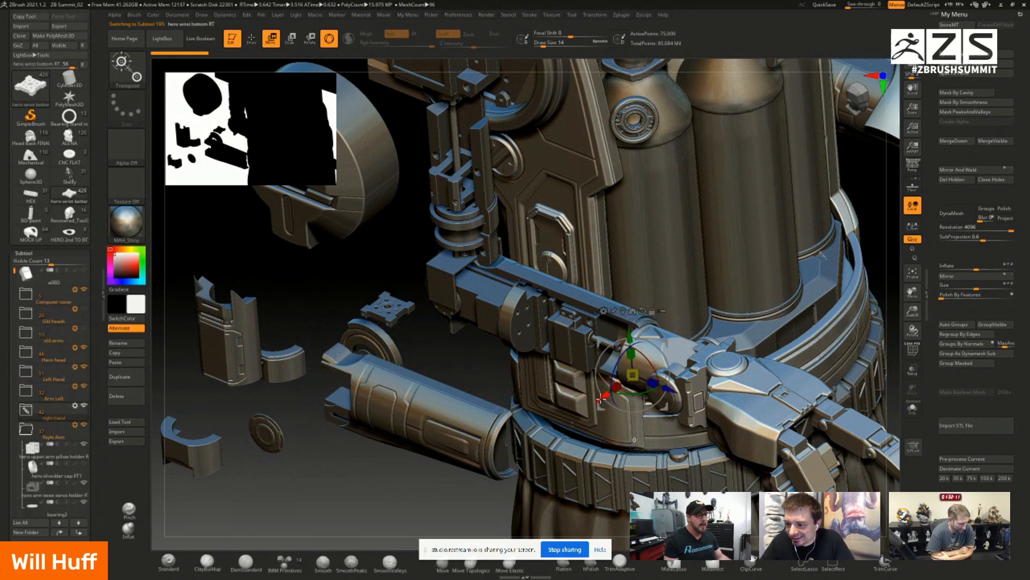
{"action": "left_click_drag", "start_coordinate": [602, 397], "coordinate": [498, 457]}
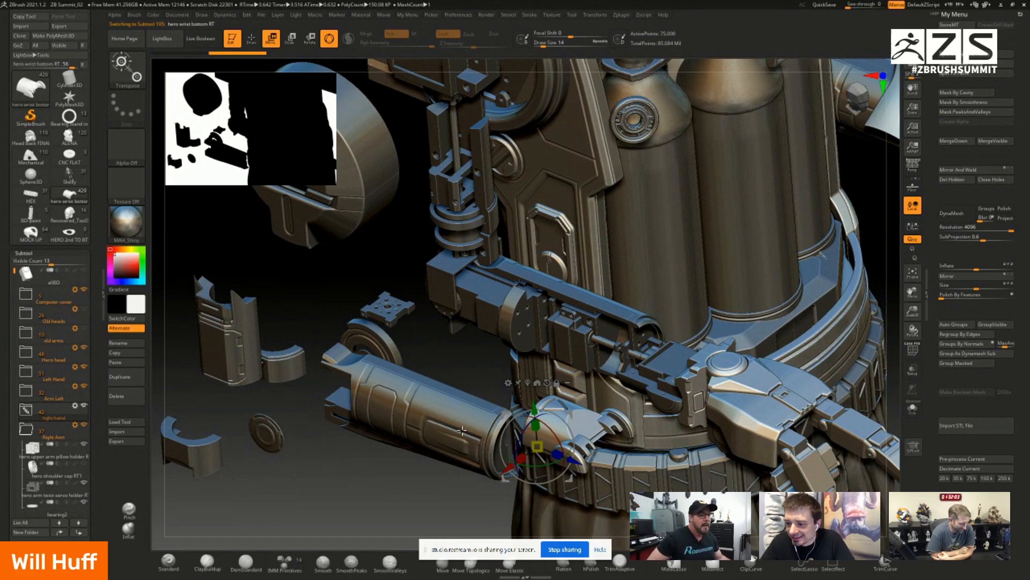
{"action": "left_click", "coordinate": [739, 413], "text": "alt"}
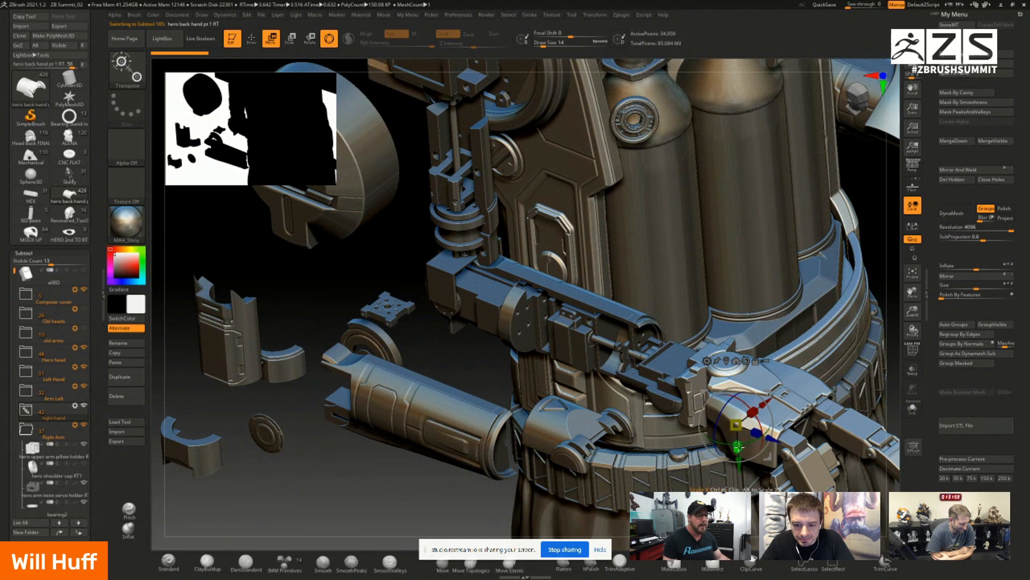
{"action": "left_click_drag", "start_coordinate": [739, 461], "coordinate": [723, 266]}
{"action": "left_click", "coordinate": [769, 427], "text": "alt"}
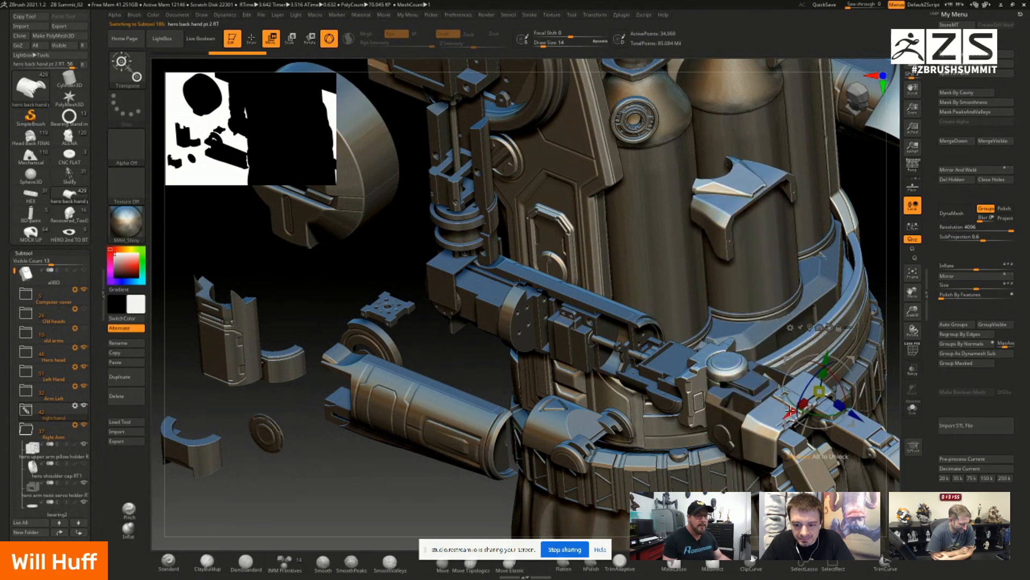
{"action": "left_click_drag", "start_coordinate": [826, 361], "coordinate": [855, 223]}
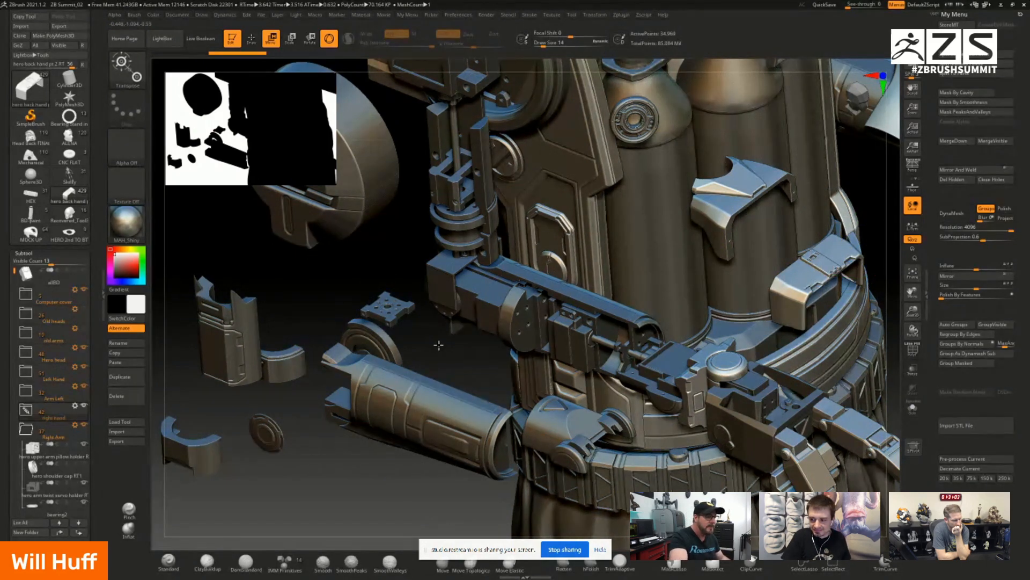
Step: Examine the exploded right arm from another angle, then the whole robot with its detached parts
{"action": "left_click_drag", "start_coordinate": [435, 350], "coordinate": [438, 346]}
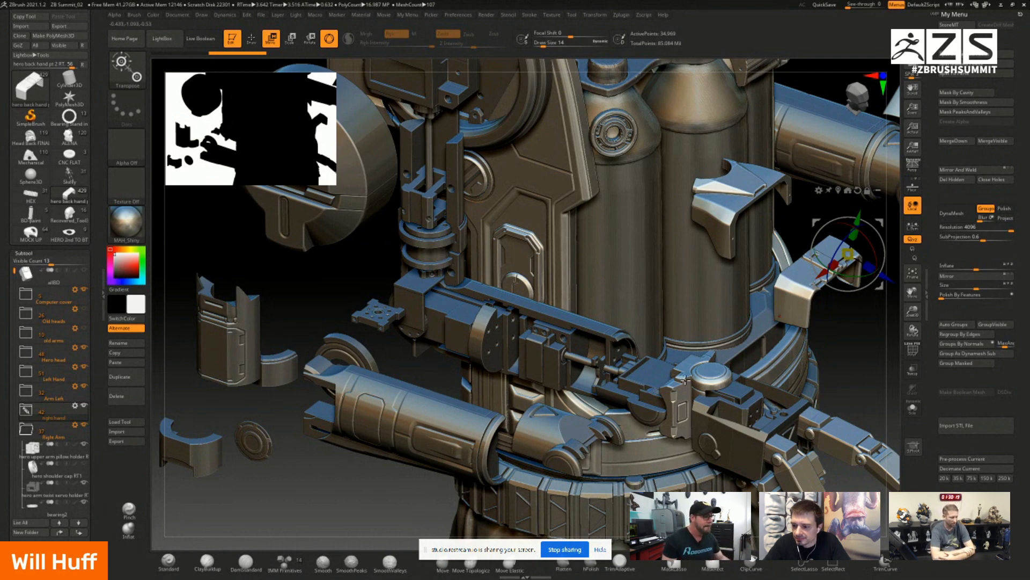
{"action": "mouse_move", "coordinate": [912, 306]}
{"action": "left_mouse_down"}
{"action": "mouse_move", "coordinate": [913, 287]}
{"action": "mouse_move", "coordinate": [913, 312]}
{"action": "mouse_move", "coordinate": [857, 331]}
{"action": "mouse_move", "coordinate": [911, 287]}
{"action": "mouse_move", "coordinate": [911, 313]}
{"action": "mouse_move", "coordinate": [910, 301]}
{"action": "left_mouse_up"}
{"action": "left_click", "coordinate": [912, 272]}
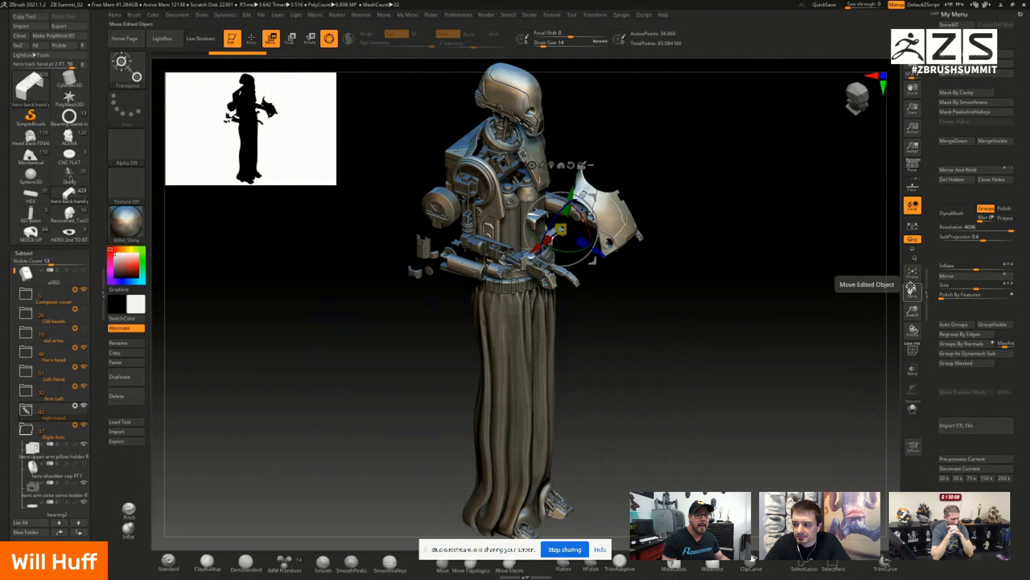
{"action": "left_click", "coordinate": [913, 275]}
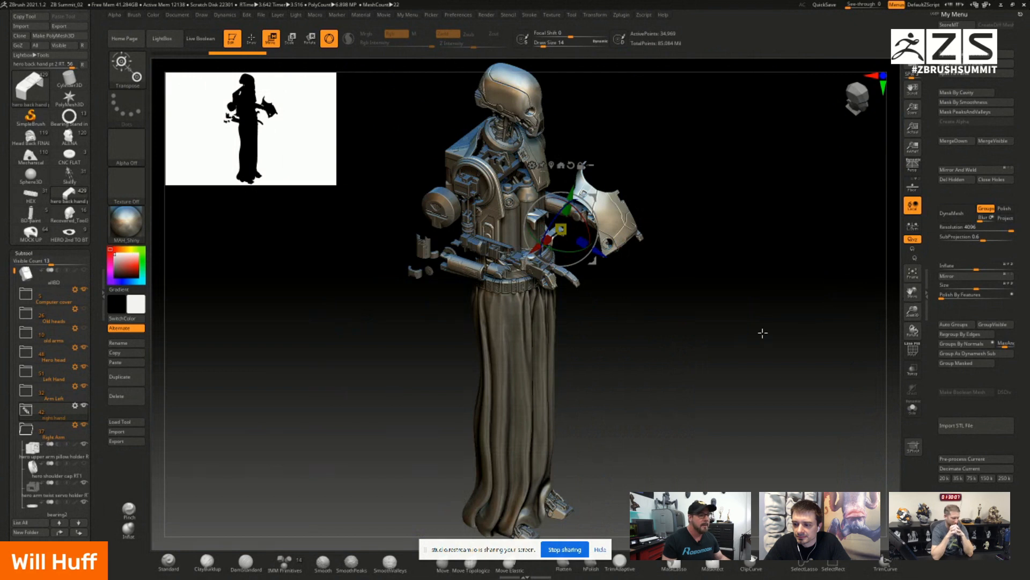
{"action": "mouse_move", "coordinate": [762, 323]}
{"action": "left_mouse_down"}
{"action": "mouse_move", "coordinate": [762, 306]}
{"action": "mouse_move", "coordinate": [755, 324]}
{"action": "left_mouse_up"}
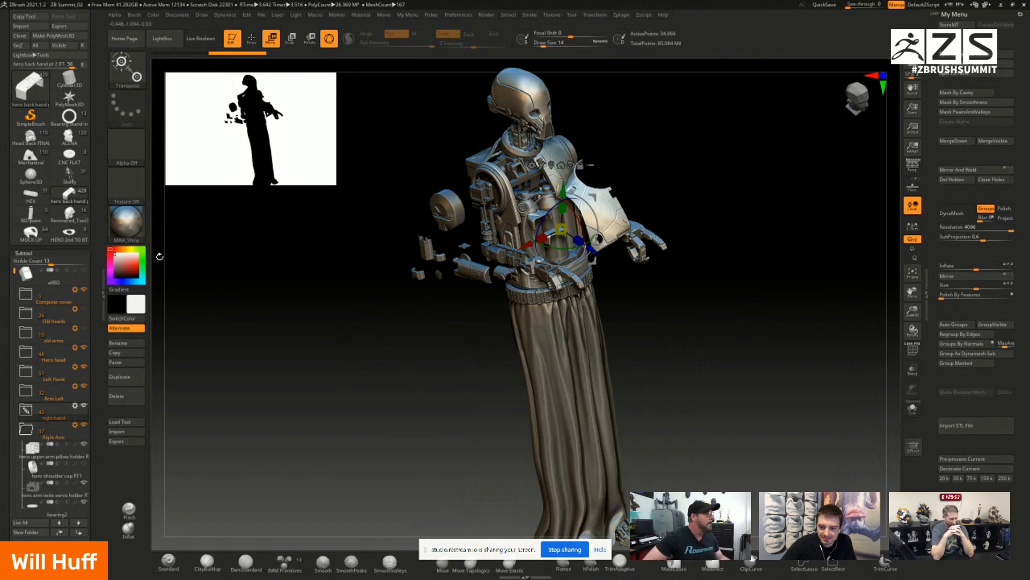
Step: Switch to the BD-paint tool, frame the full painted robot and display it with the SkinShade4 material
{"action": "left_click", "coordinate": [31, 214]}
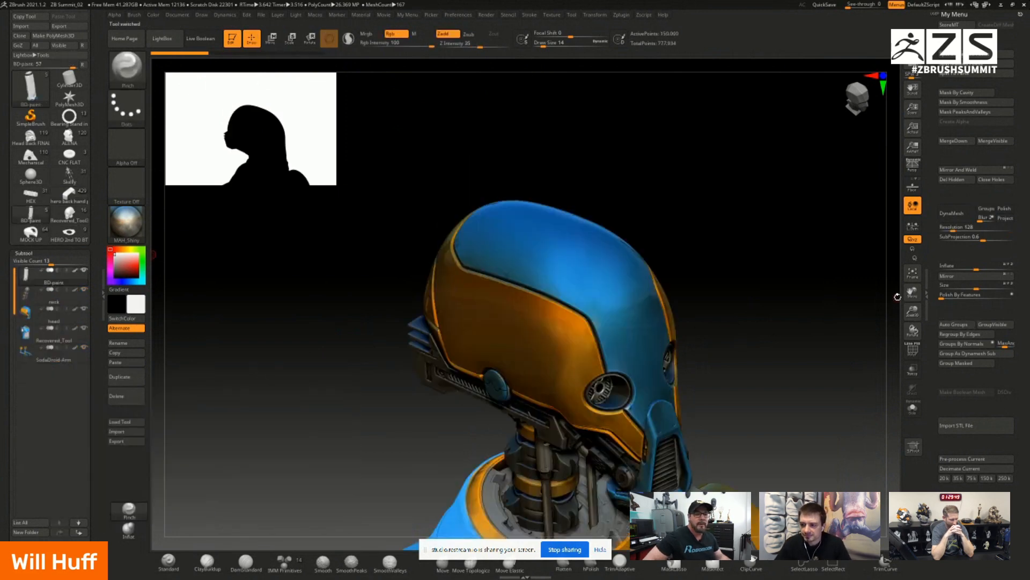
{"action": "left_click", "coordinate": [911, 276]}
{"action": "left_click", "coordinate": [911, 276]}
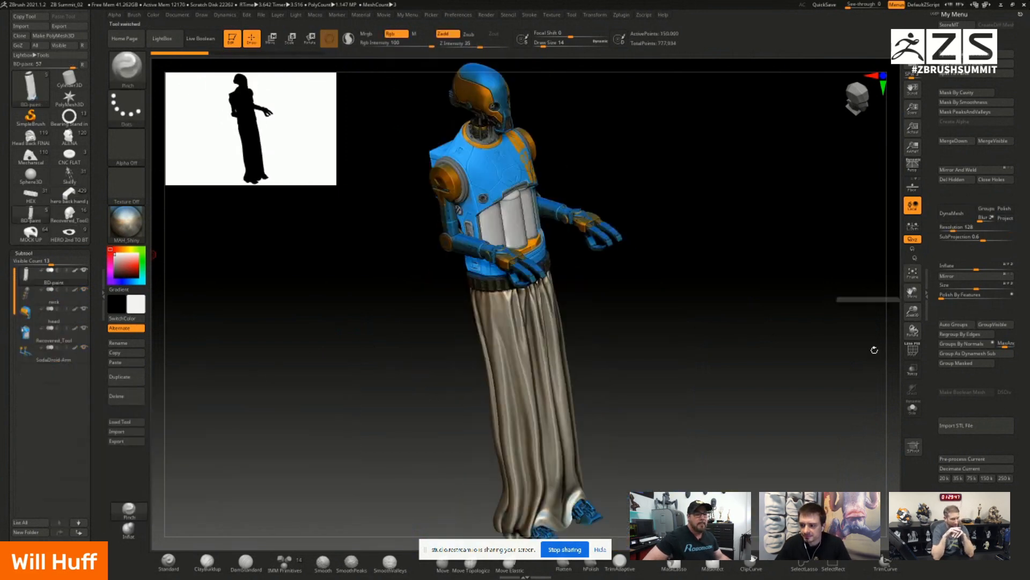
{"action": "left_click_drag", "start_coordinate": [874, 349], "coordinate": [802, 336]}
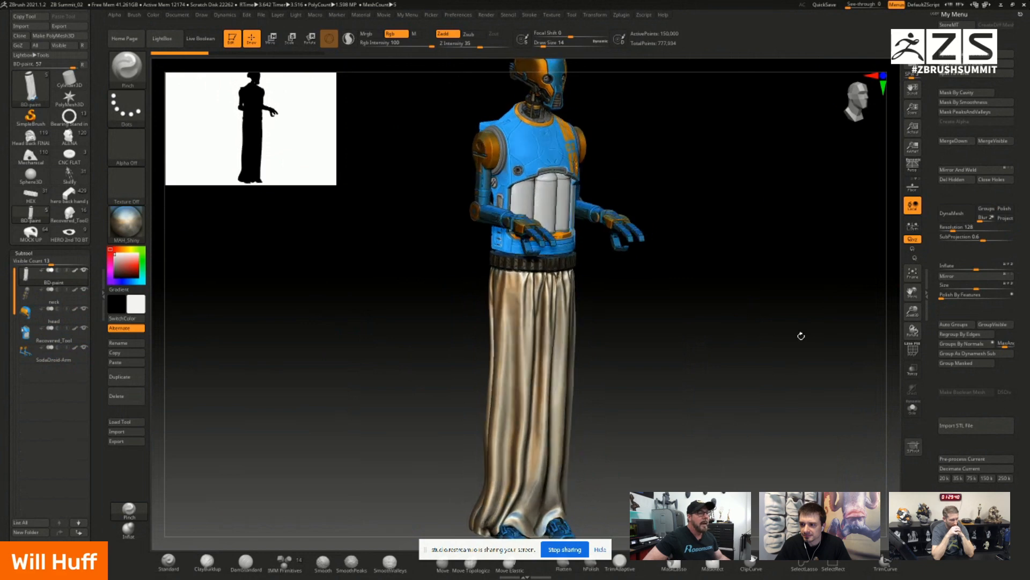
{"action": "left_click", "coordinate": [127, 222]}
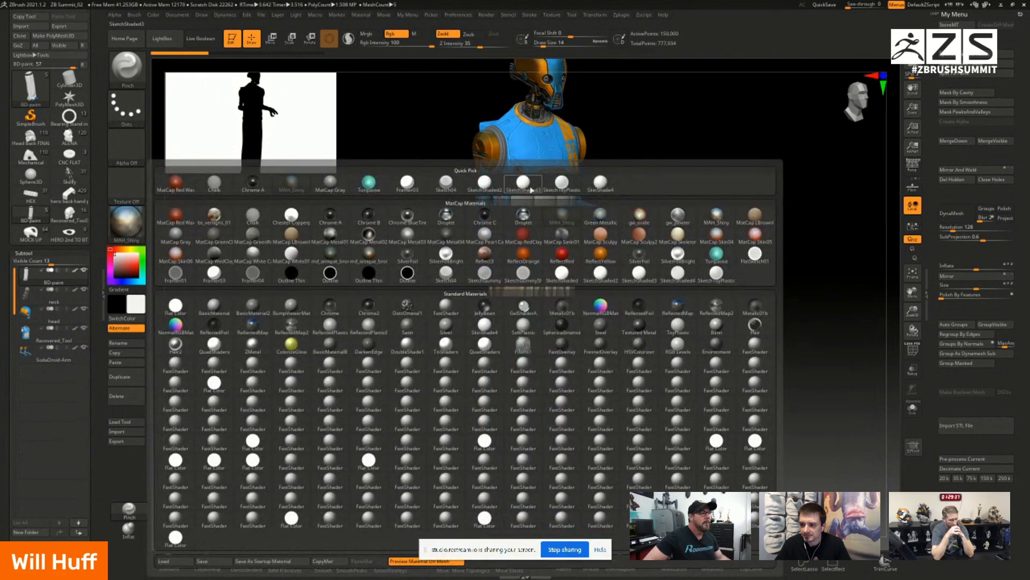
{"action": "left_click", "coordinate": [601, 183]}
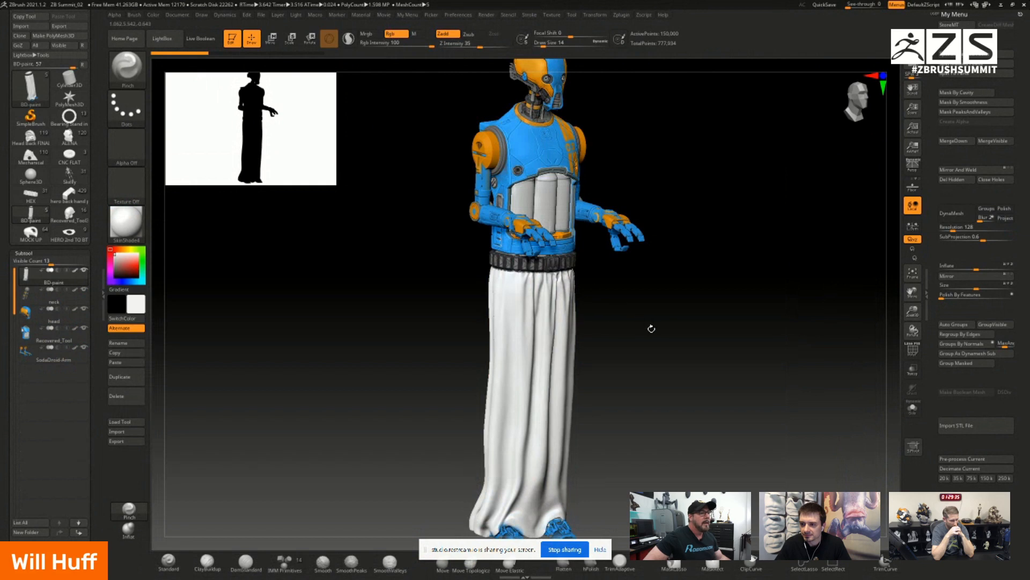
Step: Inspect the blue and orange paint scheme on the robot's upper body from the front, back and sides
{"action": "left_click_drag", "start_coordinate": [913, 292], "coordinate": [905, 355]}
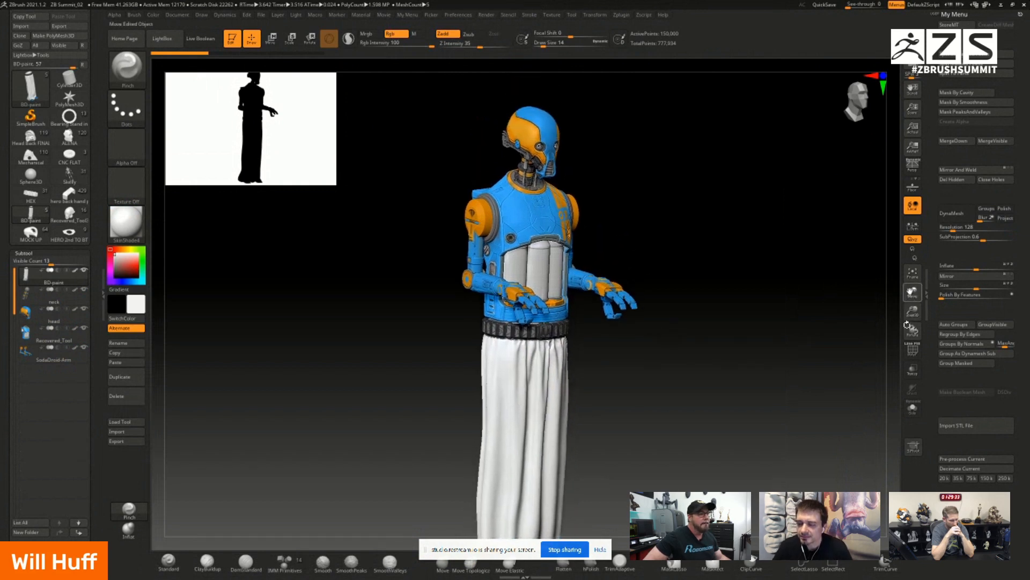
{"action": "left_click_drag", "start_coordinate": [838, 352], "coordinate": [789, 355]}
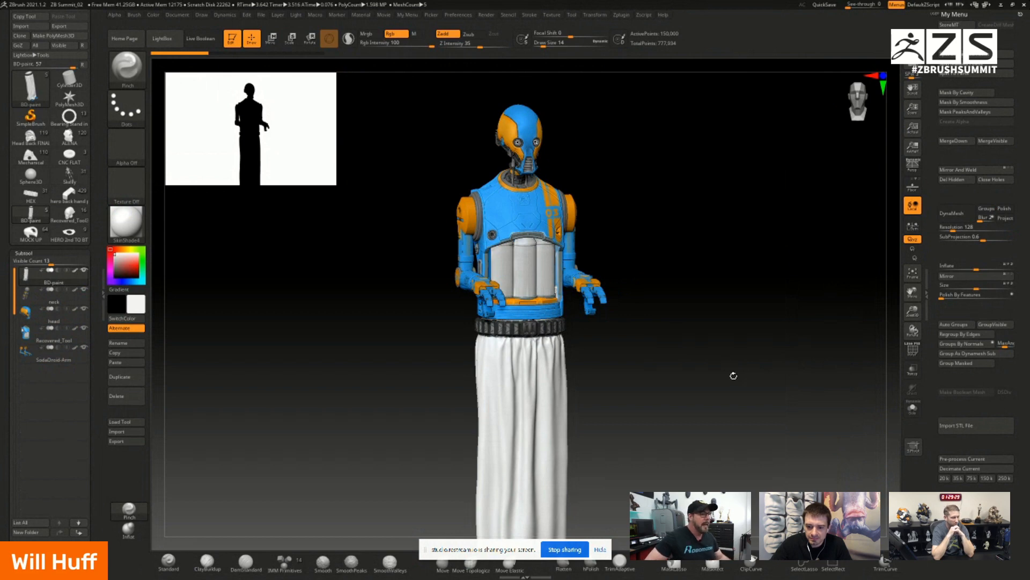
{"action": "left_click_drag", "start_coordinate": [731, 376], "coordinate": [450, 264]}
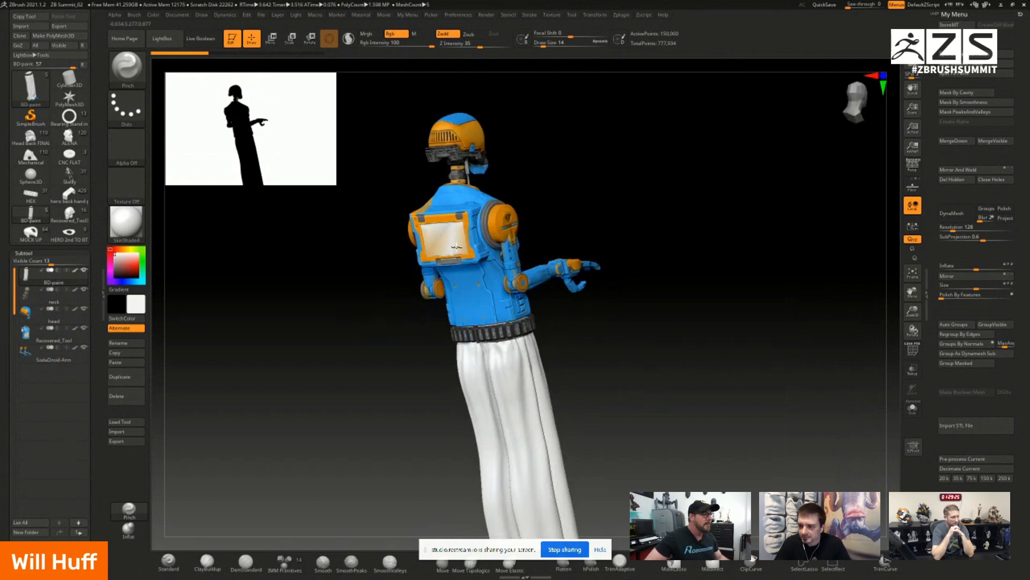
{"action": "left_click_drag", "start_coordinate": [621, 352], "coordinate": [541, 314]}
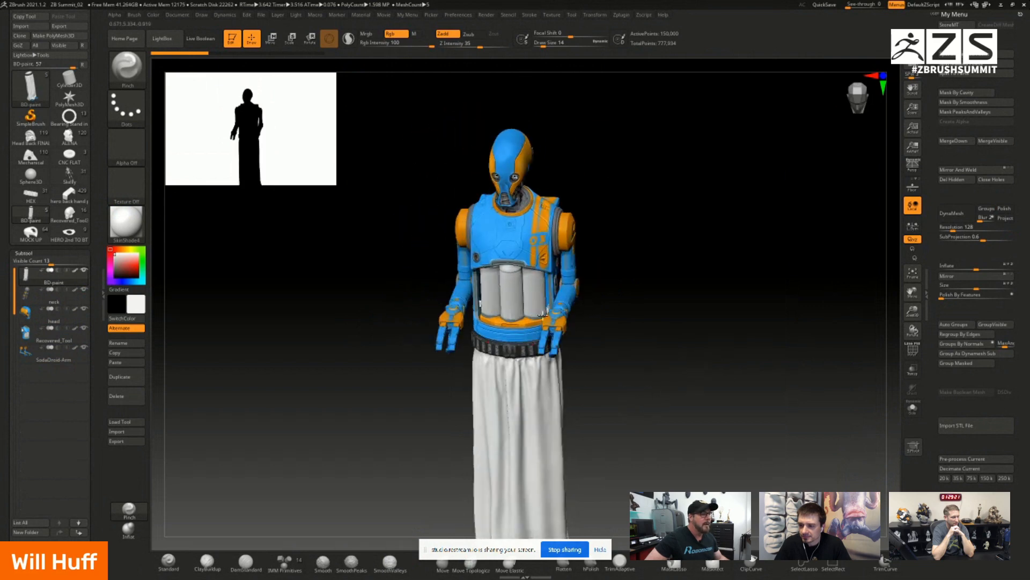
{"action": "left_click_drag", "start_coordinate": [386, 366], "coordinate": [400, 344]}
{"action": "left_click_drag", "start_coordinate": [912, 310], "coordinate": [891, 370]}
{"action": "left_click_drag", "start_coordinate": [741, 416], "coordinate": [709, 424]}
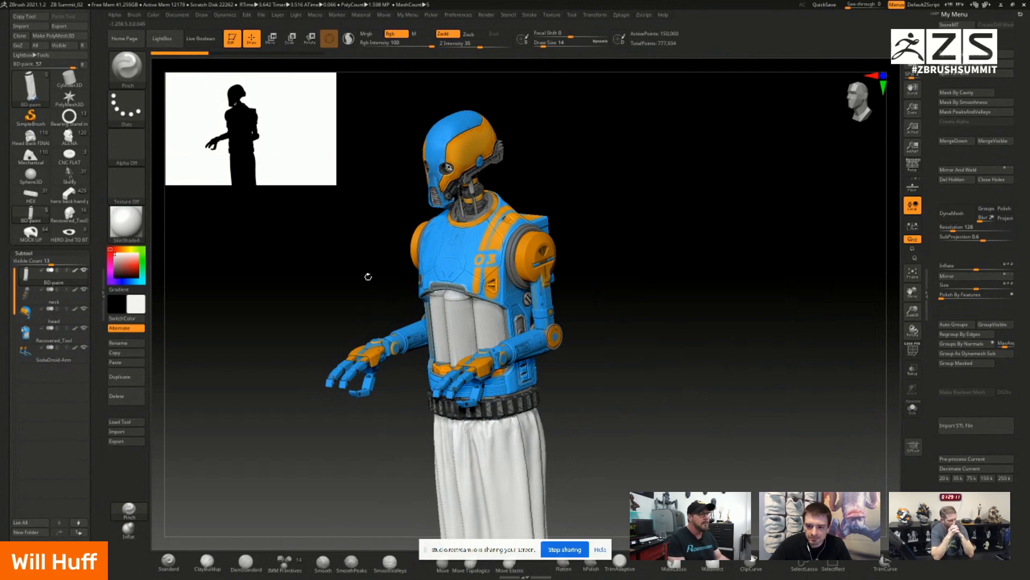
{"action": "left_click_drag", "start_coordinate": [368, 276], "coordinate": [340, 402]}
Step: Switch to File Explorer, open Capture.JPG from the Zbrush Summit folder and view the painted robot turnaround enlarged
{"action": "key", "text": "super"}
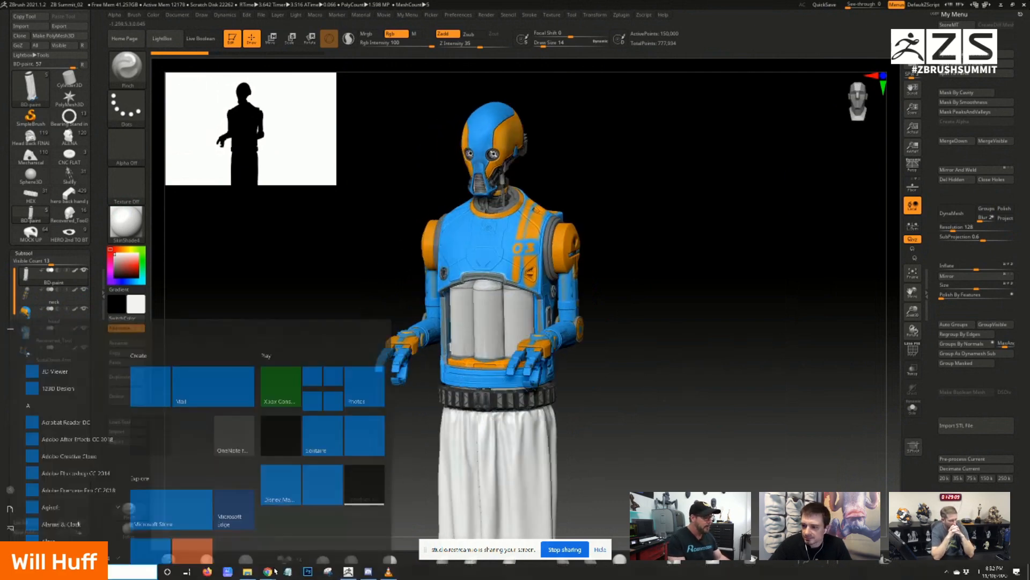
{"action": "left_click", "coordinate": [248, 571]}
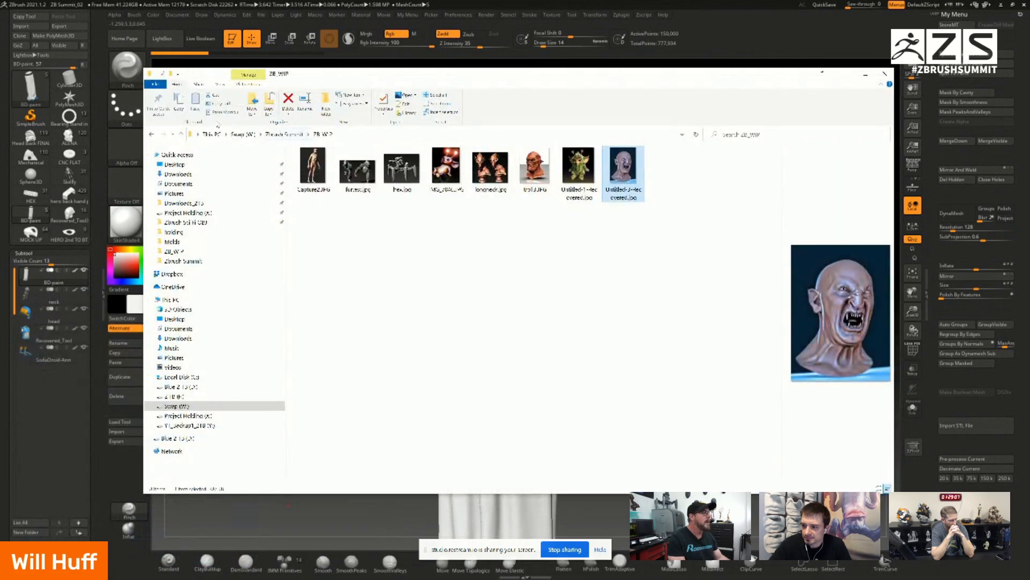
{"action": "left_click", "coordinate": [181, 135]}
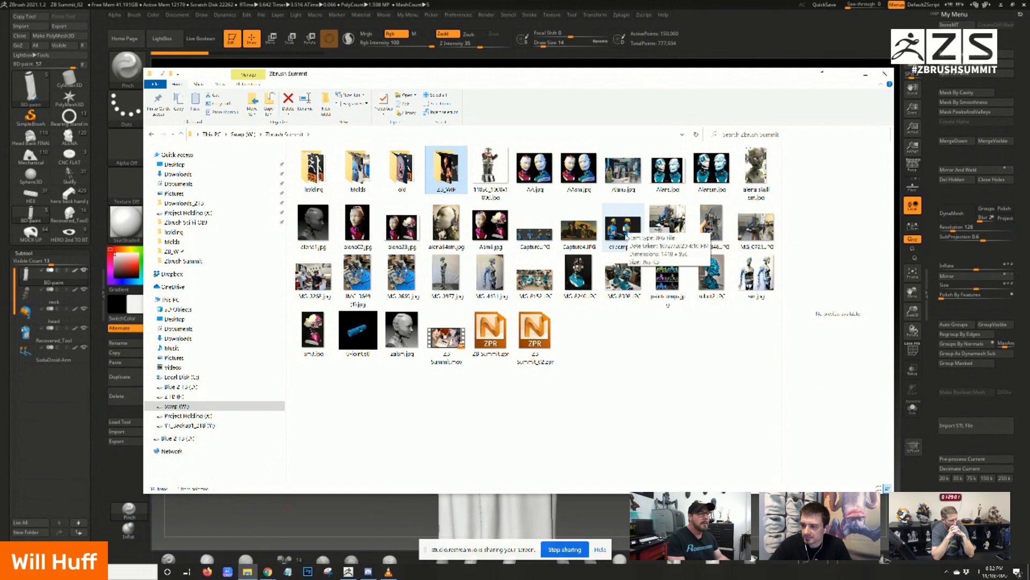
{"action": "double_click", "coordinate": [528, 233]}
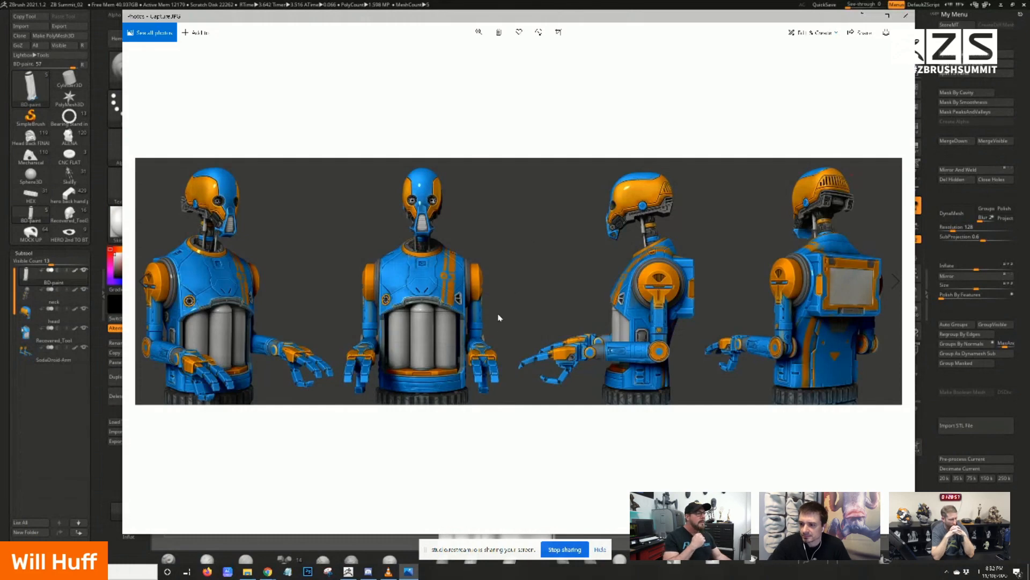
{"action": "left_click", "coordinate": [887, 16]}
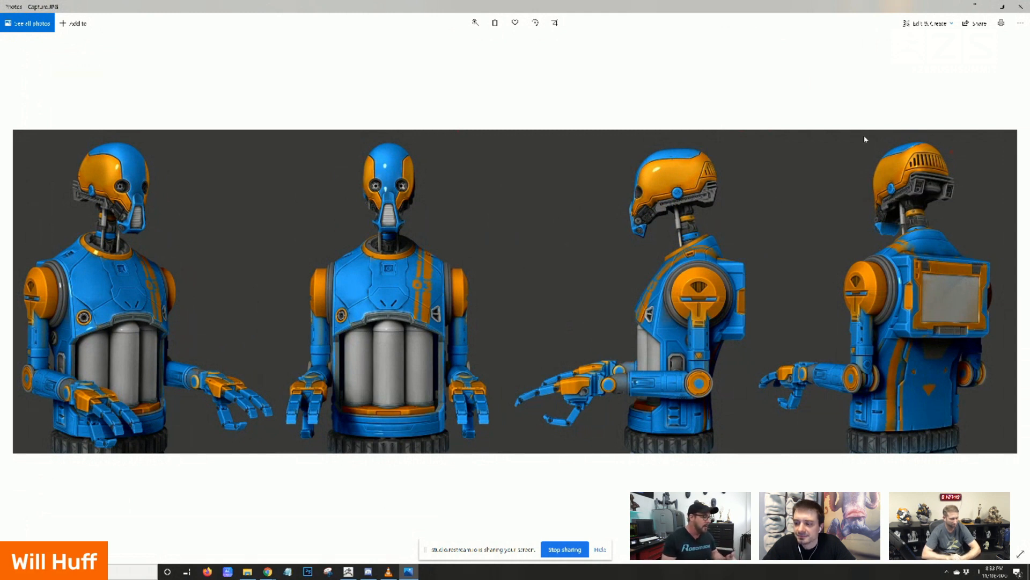
{"action": "left_click", "coordinate": [1003, 7]}
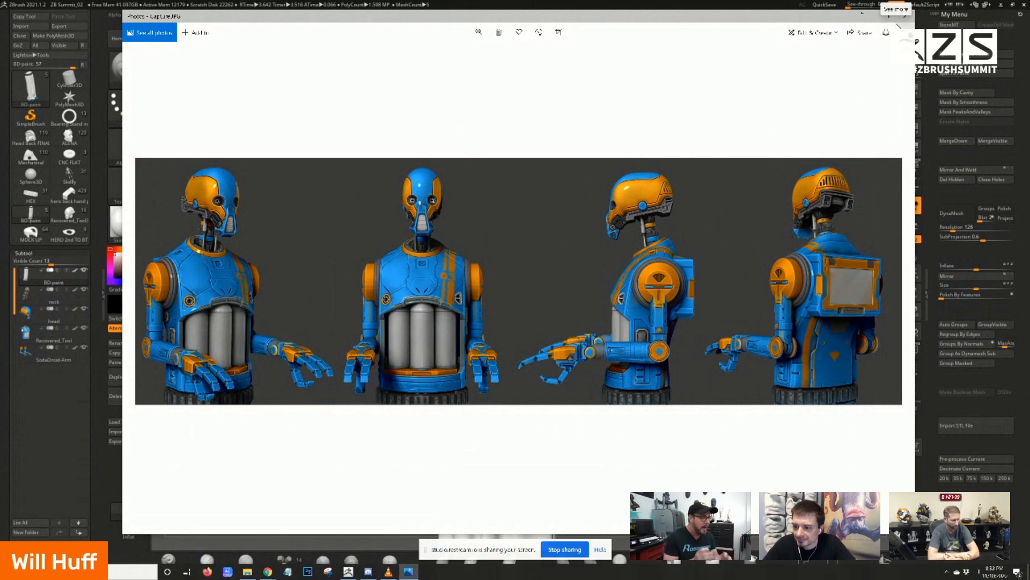
Step: Close the turnaround image, preview the photo of the physical robot figure and switch back to ZBrush
{"action": "left_click", "coordinate": [906, 15]}
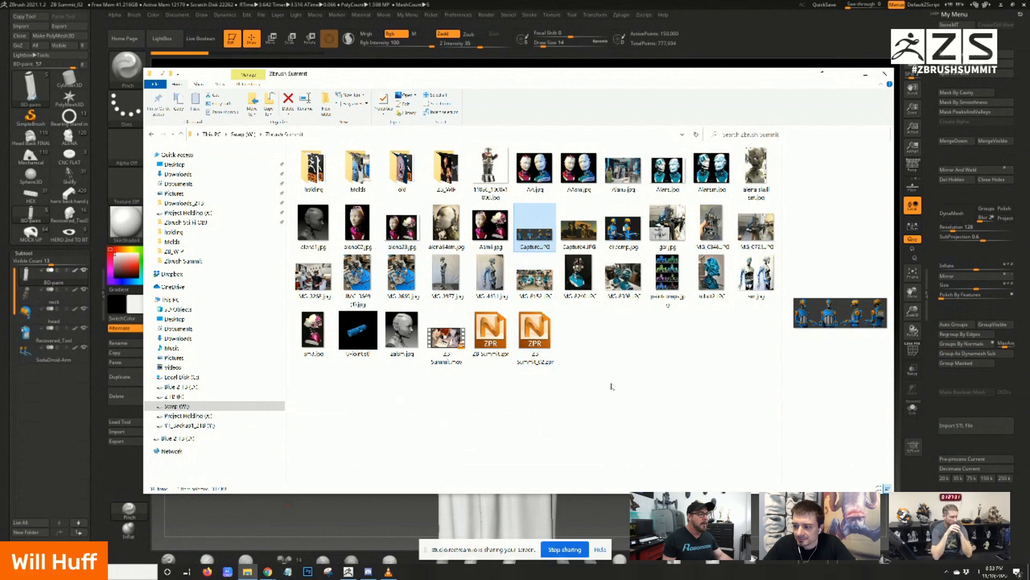
{"action": "left_click", "coordinate": [492, 278]}
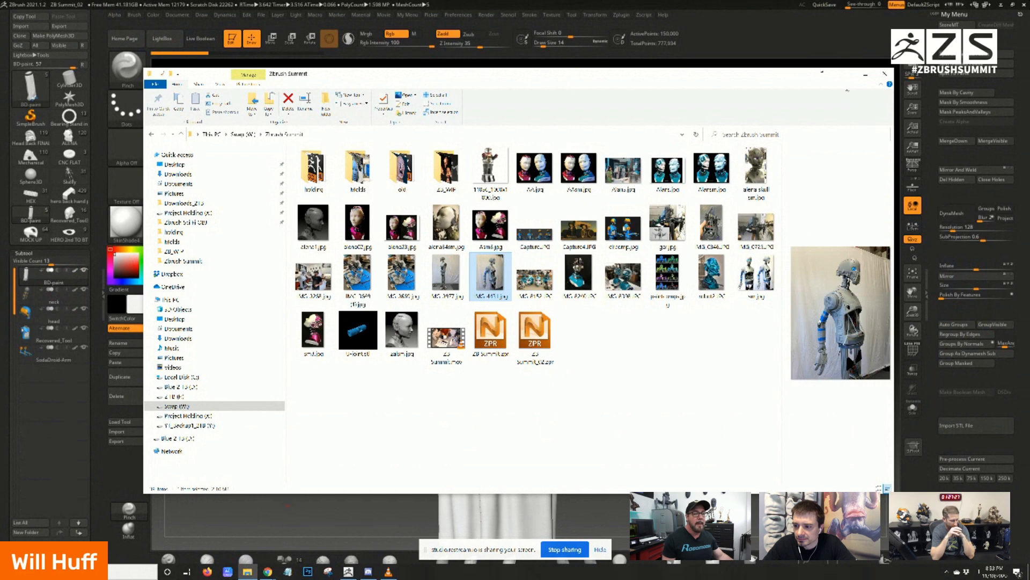
{"action": "key", "text": "alt+Tab"}
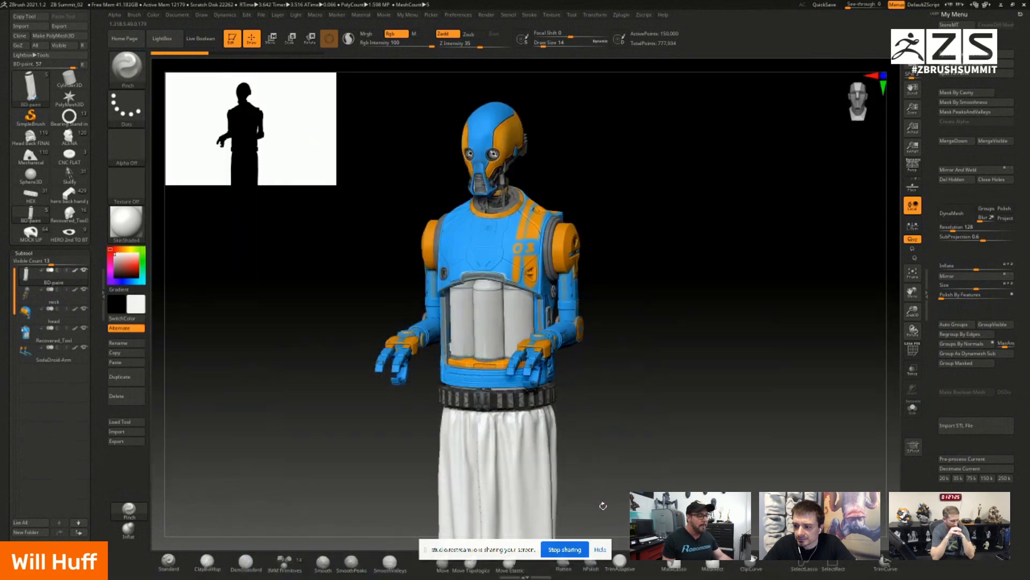
Step: Examine the painted robot's head, torso and arms from the front and in side profile
{"action": "left_click_drag", "start_coordinate": [599, 482], "coordinate": [609, 477]}
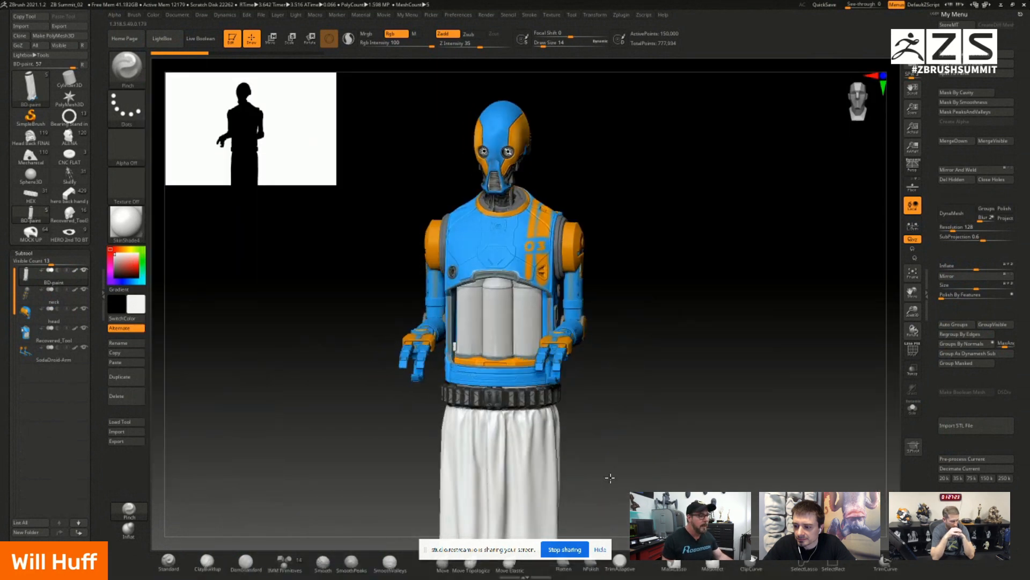
{"action": "left_click_drag", "start_coordinate": [368, 394], "coordinate": [370, 393]}
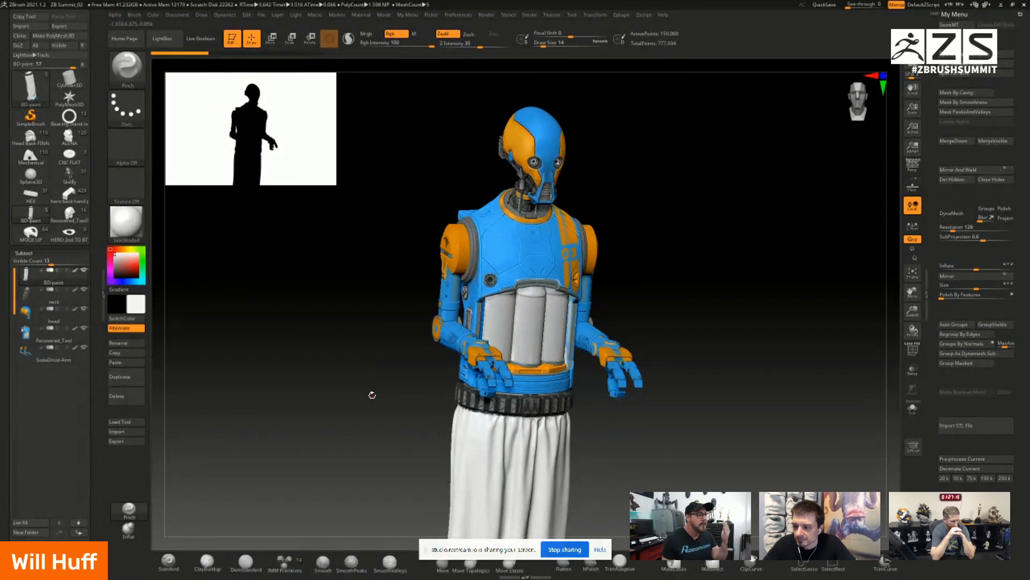
{"action": "left_click_drag", "start_coordinate": [403, 440], "coordinate": [510, 200]}
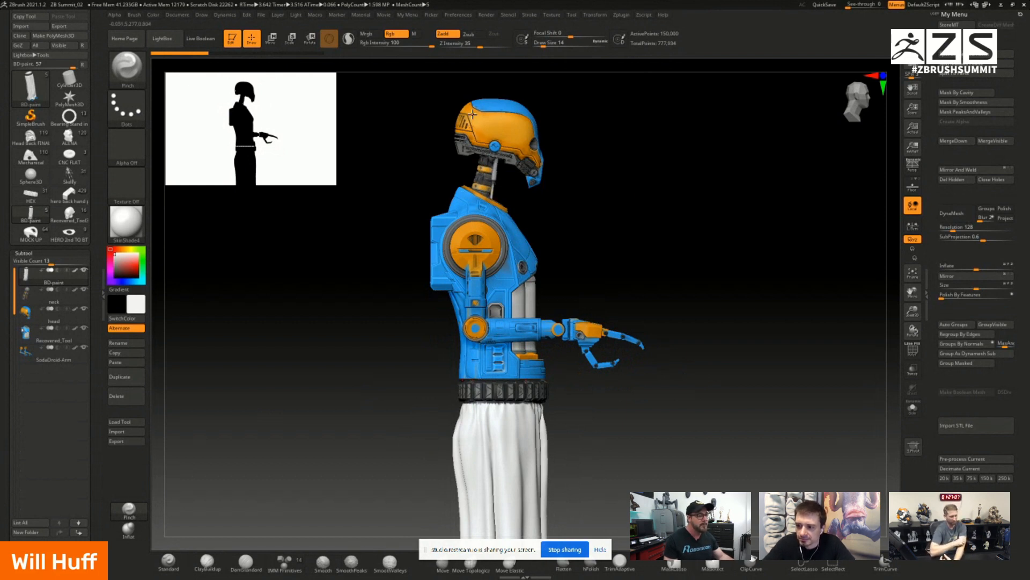
{"action": "left_click_drag", "start_coordinate": [373, 282], "coordinate": [322, 333]}
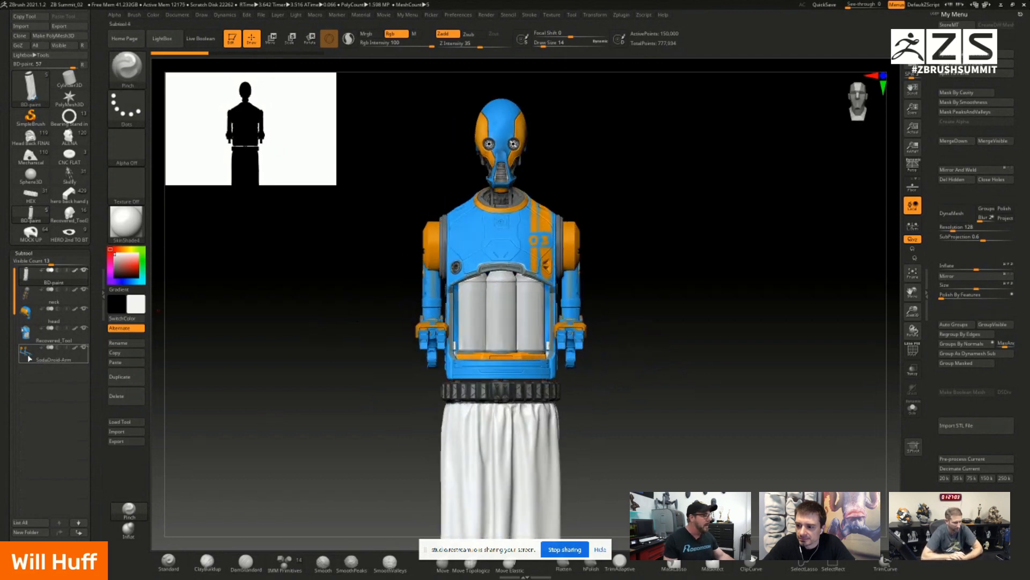
Step: Switch back to the detailed robot tool, select the Nickz_humanMaleAverage1 subtool near the list's end and isolate it with Solo
{"action": "left_click", "coordinate": [60, 198]}
{"action": "left_click_drag", "start_coordinate": [13, 277], "coordinate": [10, 502]}
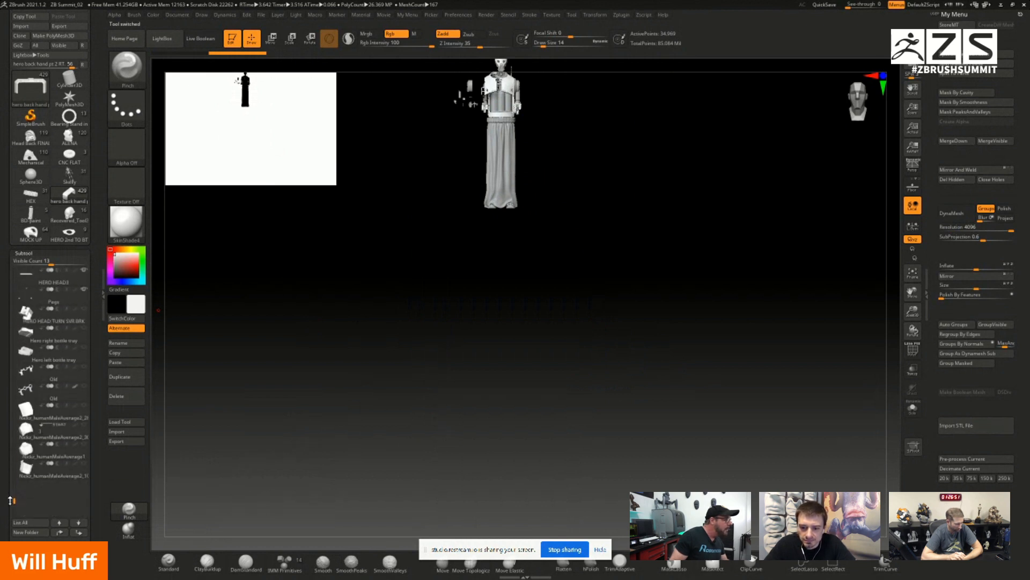
{"action": "left_click", "coordinate": [42, 454]}
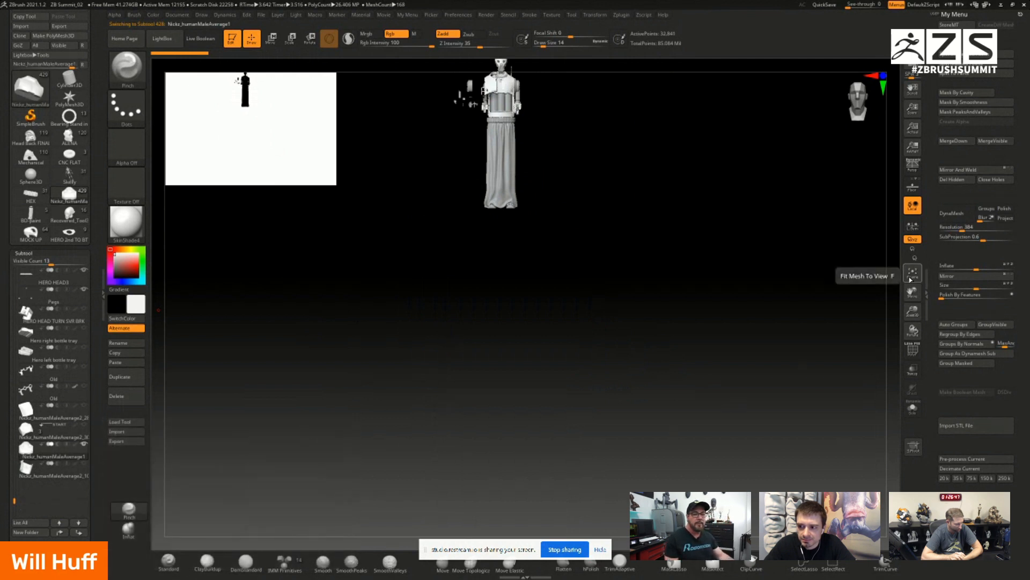
{"action": "left_click", "coordinate": [912, 408]}
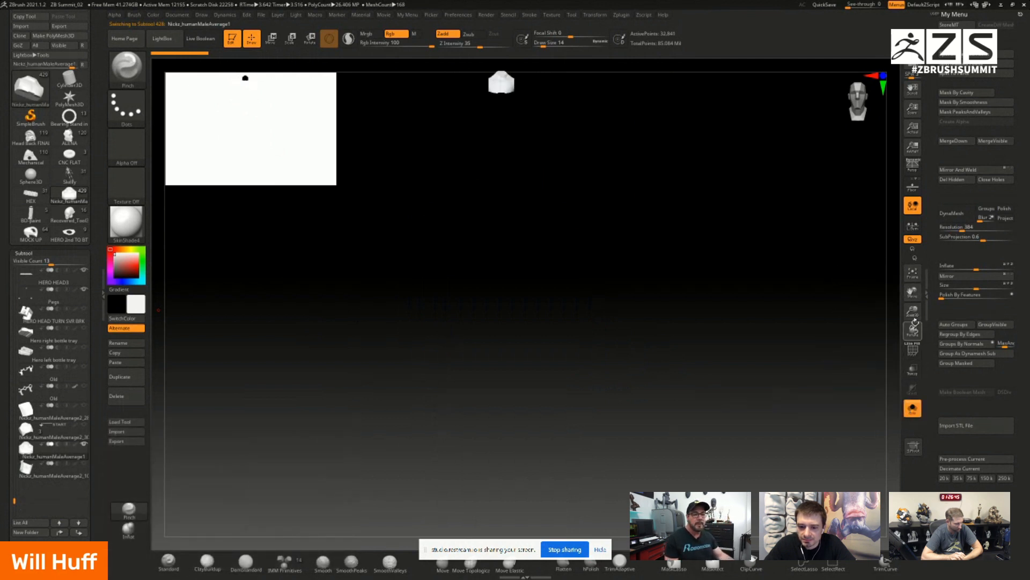
Step: Frame the isolated torso base mesh and examine its neck, chest and shoulder cuts from both sides
{"action": "left_click", "coordinate": [912, 272]}
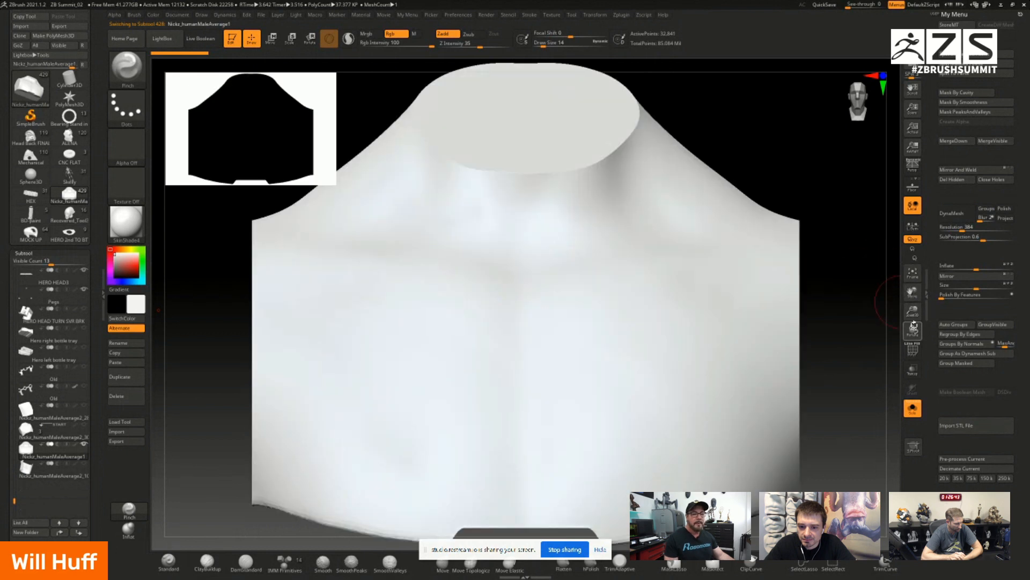
{"action": "left_click_drag", "start_coordinate": [912, 310], "coordinate": [730, 440]}
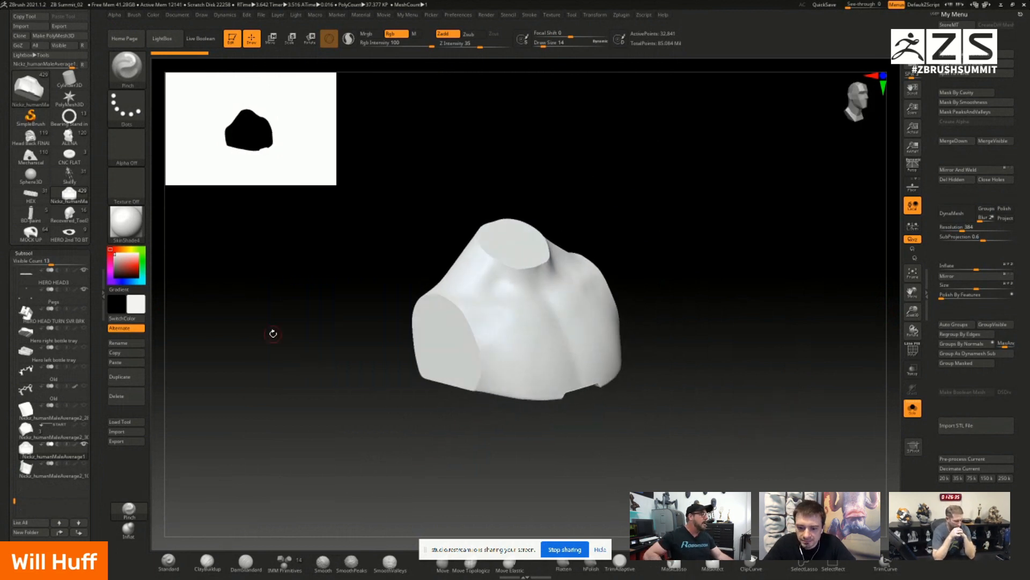
{"action": "left_click_drag", "start_coordinate": [486, 448], "coordinate": [562, 453]}
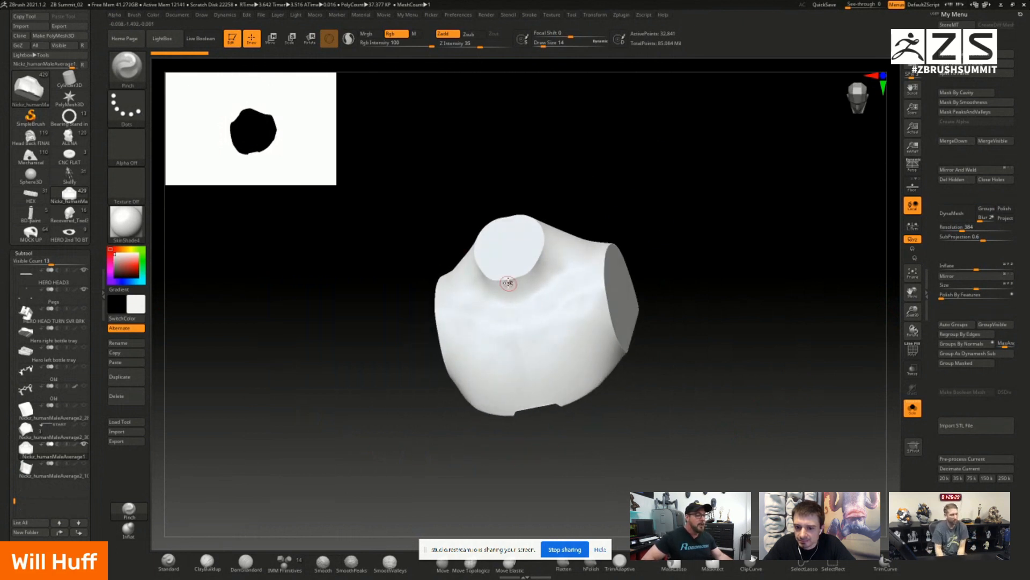
{"action": "left_click_drag", "start_coordinate": [366, 438], "coordinate": [384, 428]}
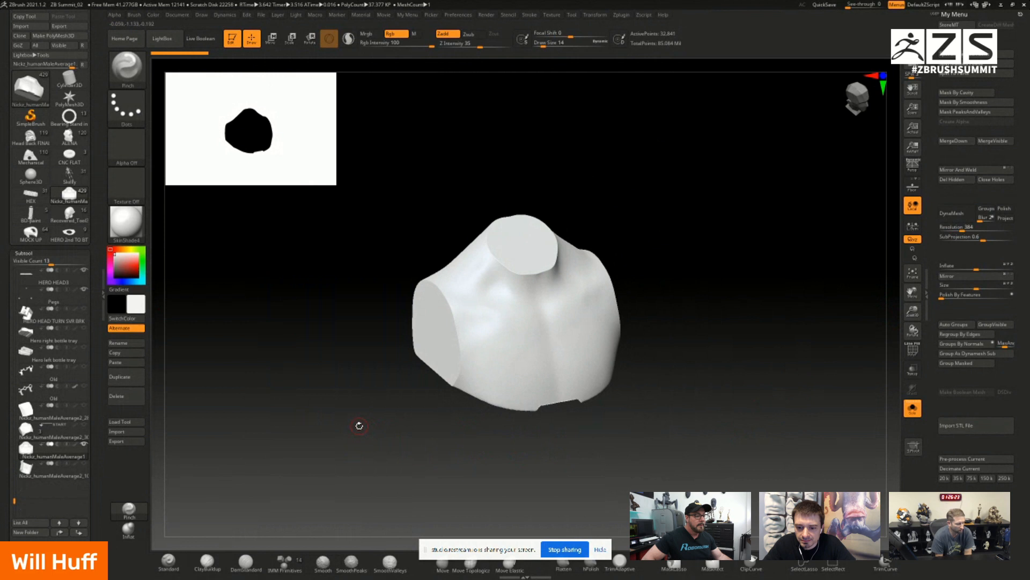
{"action": "mouse_move", "coordinate": [359, 425]}
{"action": "left_mouse_down"}
{"action": "mouse_move", "coordinate": [354, 417]}
{"action": "mouse_move", "coordinate": [373, 429]}
{"action": "mouse_move", "coordinate": [354, 432]}
{"action": "left_mouse_up"}
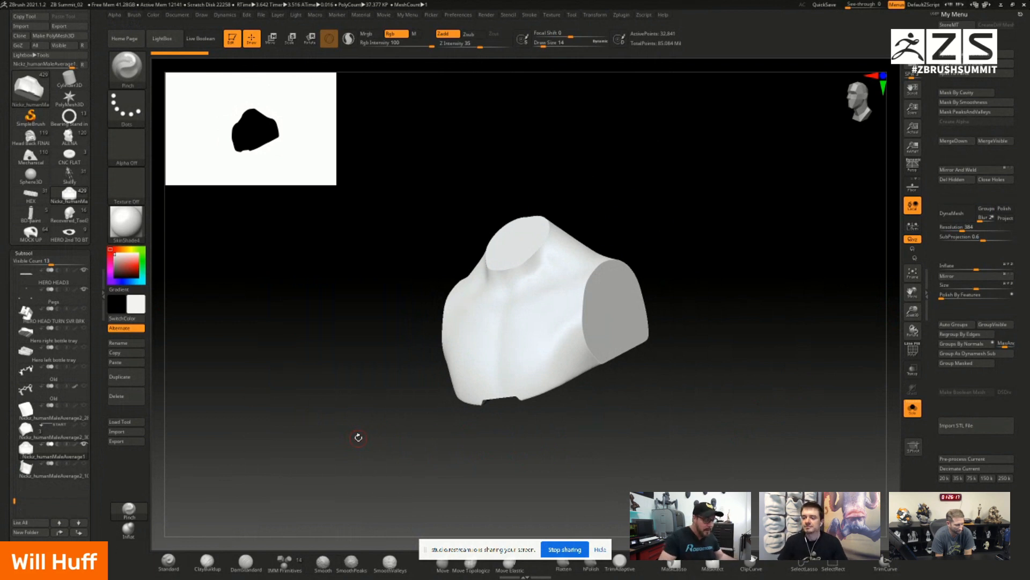
{"action": "mouse_move", "coordinate": [357, 433]}
{"action": "left_mouse_down"}
{"action": "mouse_move", "coordinate": [374, 450]}
{"action": "mouse_move", "coordinate": [363, 467]}
{"action": "mouse_move", "coordinate": [363, 424]}
{"action": "left_mouse_up"}
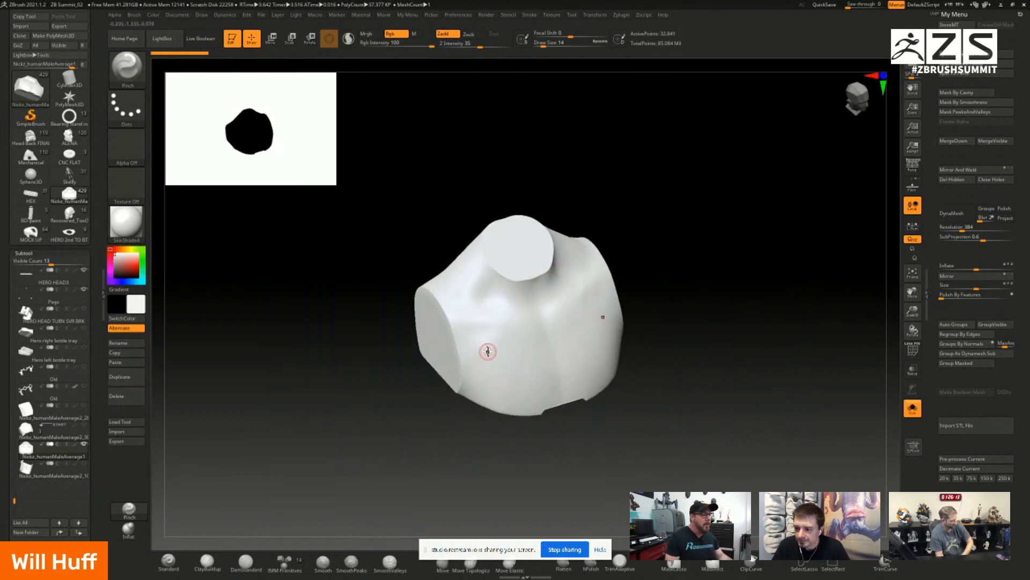
{"action": "left_click_drag", "start_coordinate": [403, 408], "coordinate": [363, 427]}
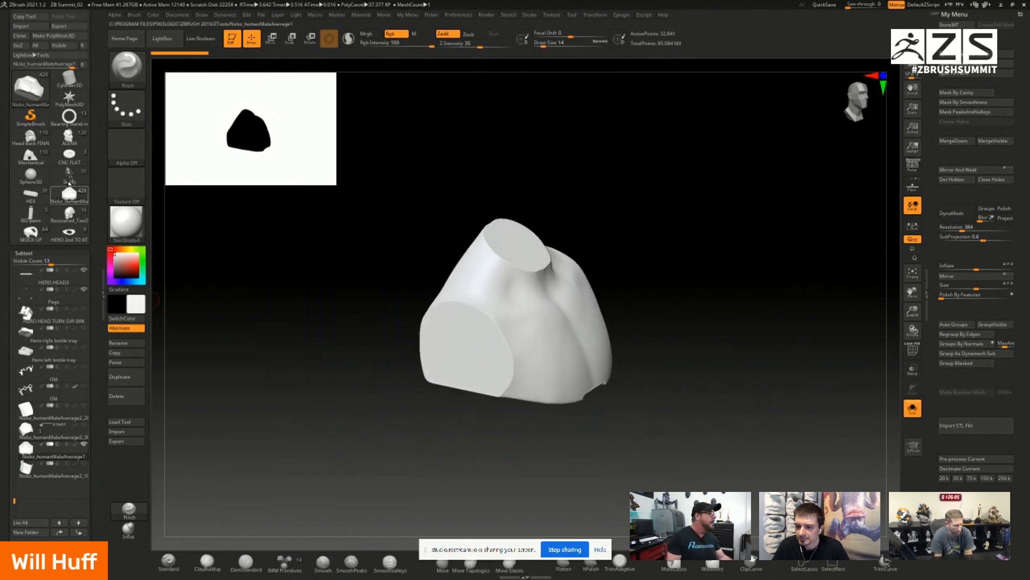
{"action": "left_click_drag", "start_coordinate": [301, 358], "coordinate": [324, 385]}
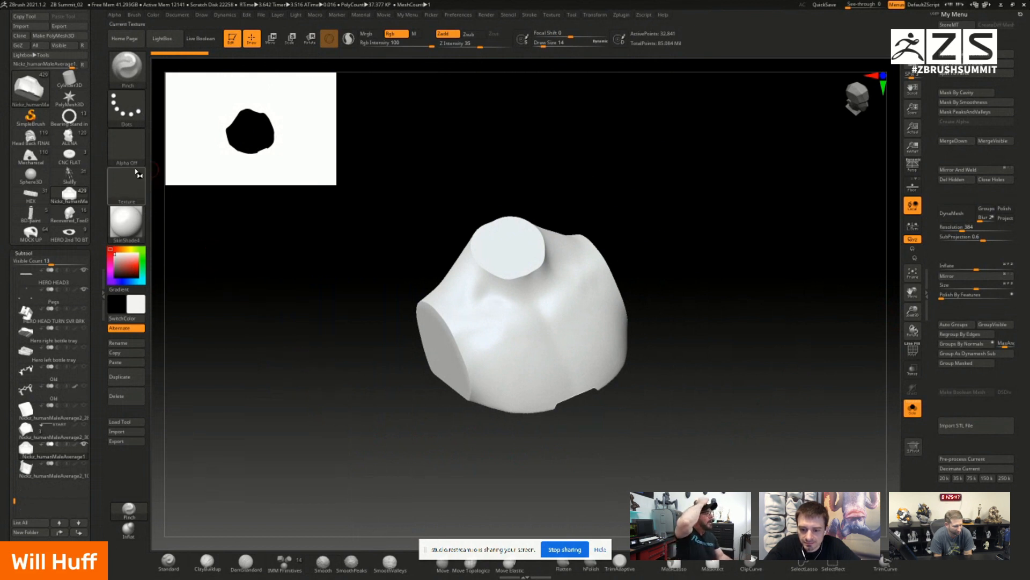
Step: Switch to the ALENA tool, turn off Solo and present the whole android bust in side profile and three-quarter view
{"action": "left_click", "coordinate": [82, 143]}
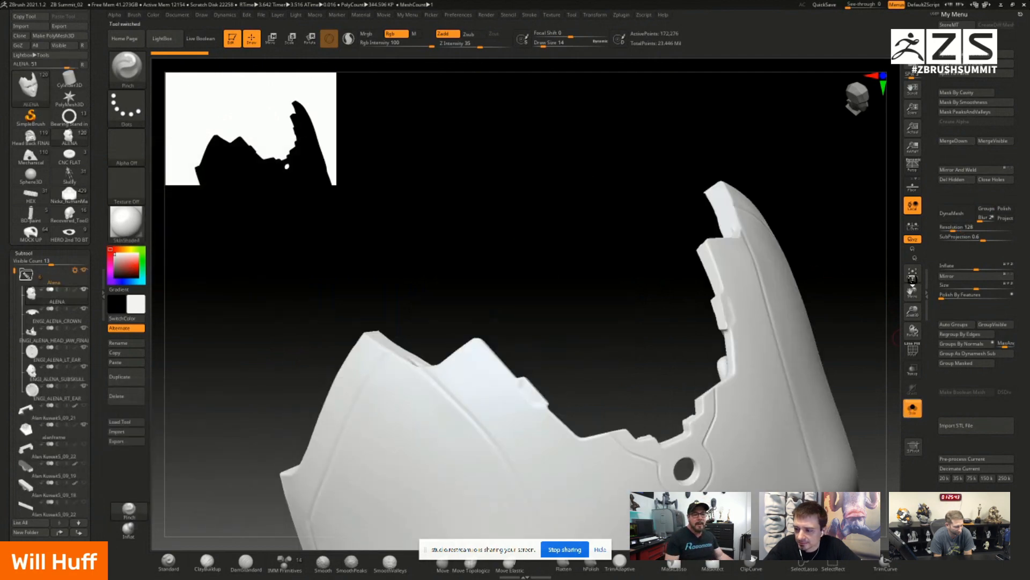
{"action": "left_click", "coordinate": [911, 275]}
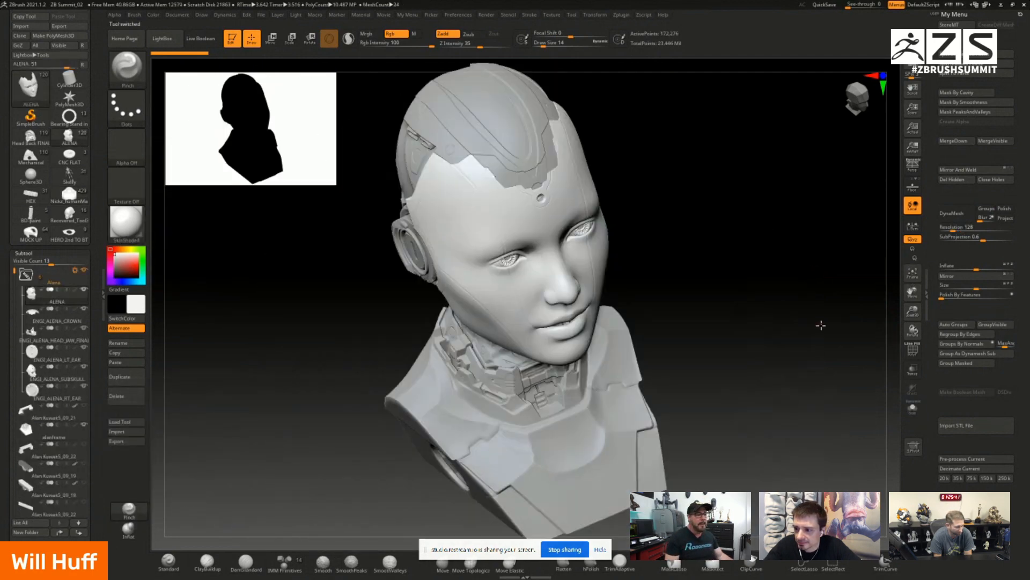
{"action": "left_click_drag", "start_coordinate": [837, 300], "coordinate": [842, 308]}
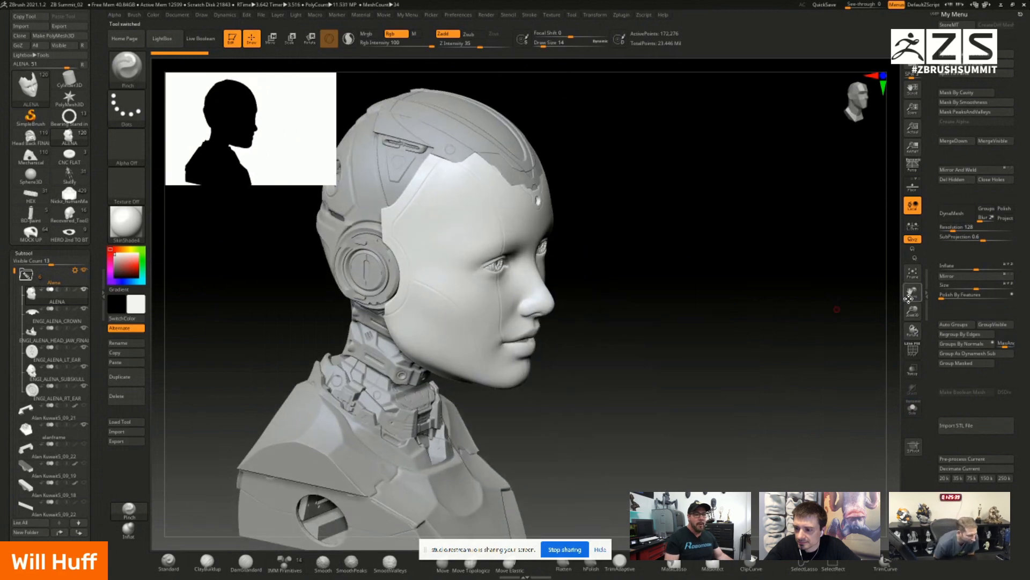
{"action": "left_click_drag", "start_coordinate": [910, 308], "coordinate": [925, 288]}
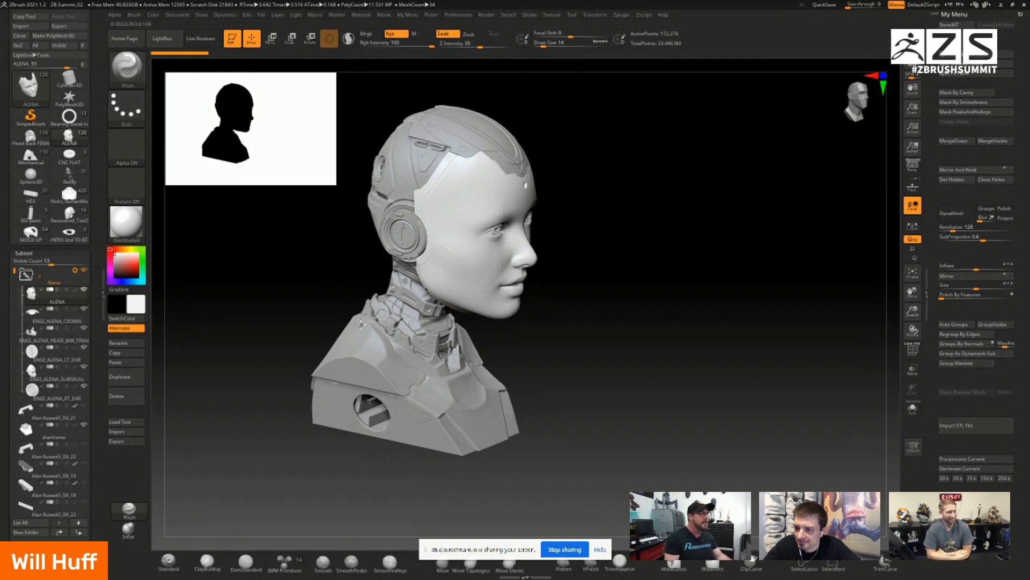
{"action": "left_click_drag", "start_coordinate": [333, 281], "coordinate": [342, 278]}
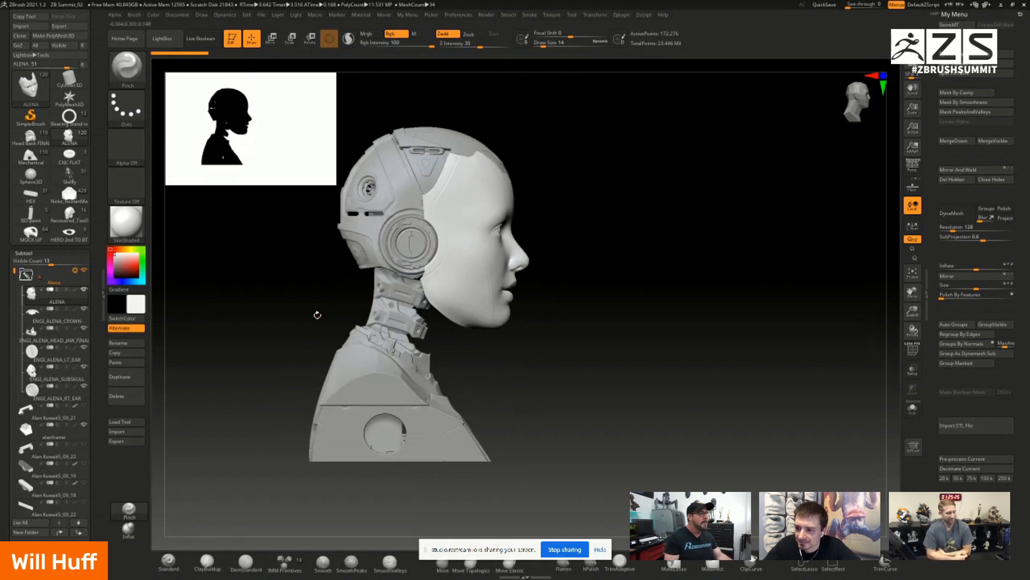
{"action": "left_click_drag", "start_coordinate": [311, 337], "coordinate": [340, 320]}
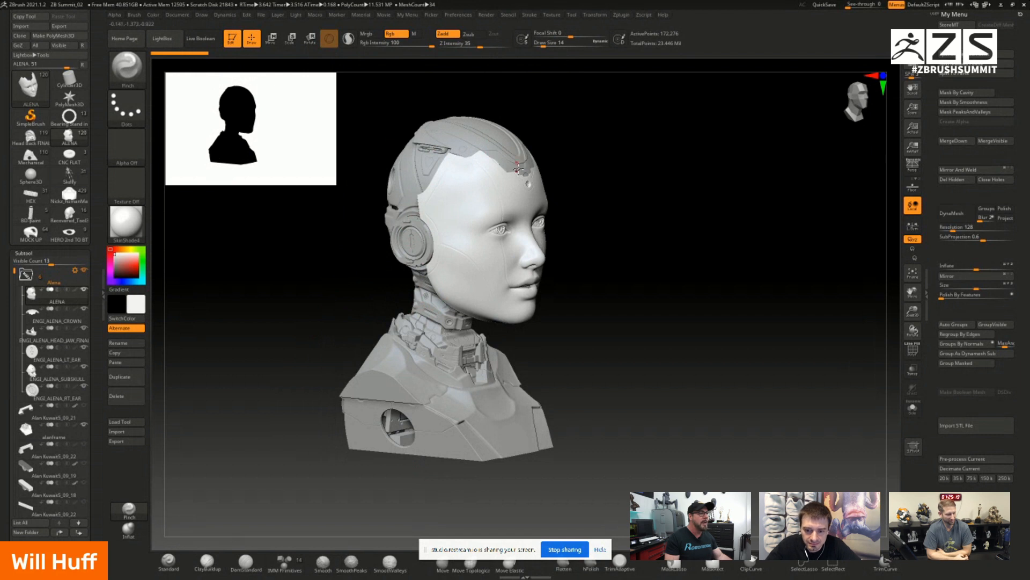
{"action": "left_click_drag", "start_coordinate": [584, 274], "coordinate": [568, 227]}
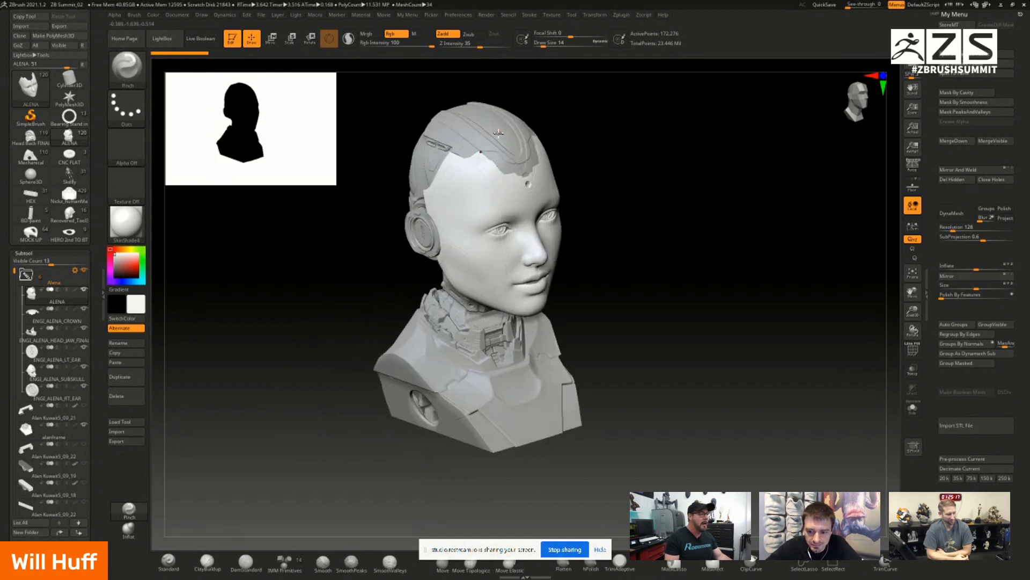
Step: Bring up the ClipCurve brush's BRadius and PolyGroup options while viewing the android bust
{"action": "key", "text": "ctrl+shift+space"}
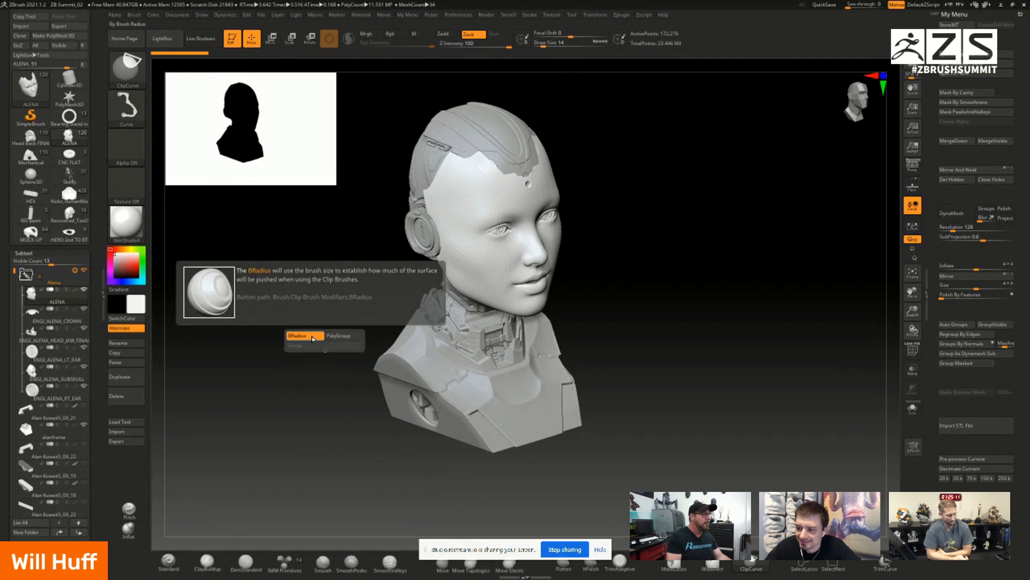
{"action": "key", "text": "ctrl+shift+space"}
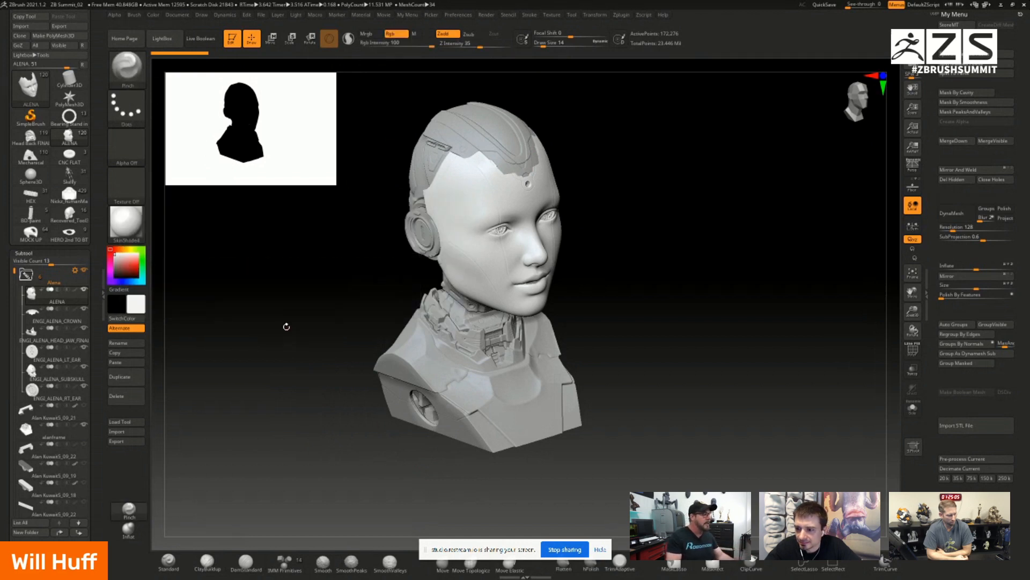
{"action": "left_click_drag", "start_coordinate": [287, 329], "coordinate": [303, 327]}
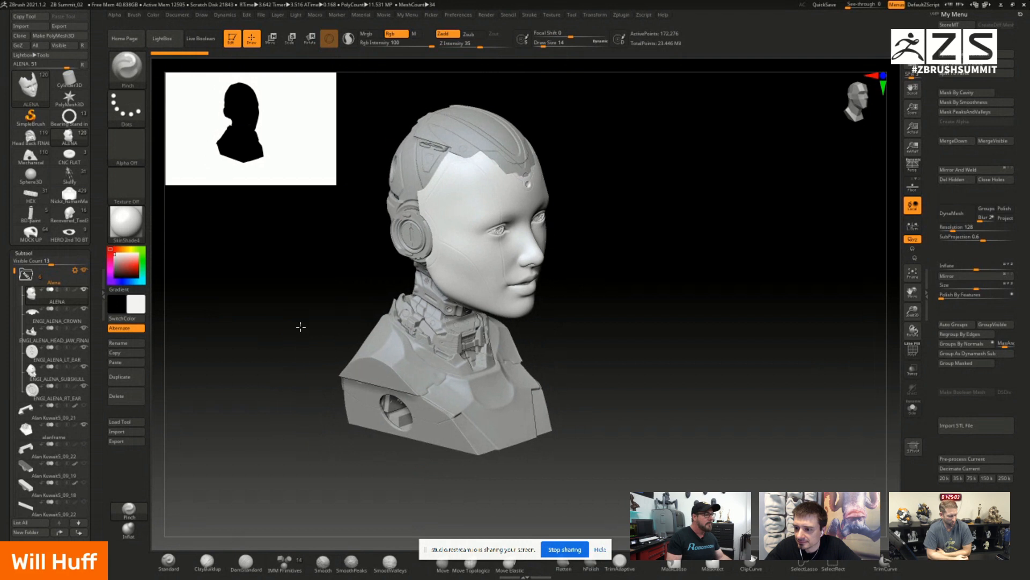
{"action": "key", "text": "ctrl+shift+space"}
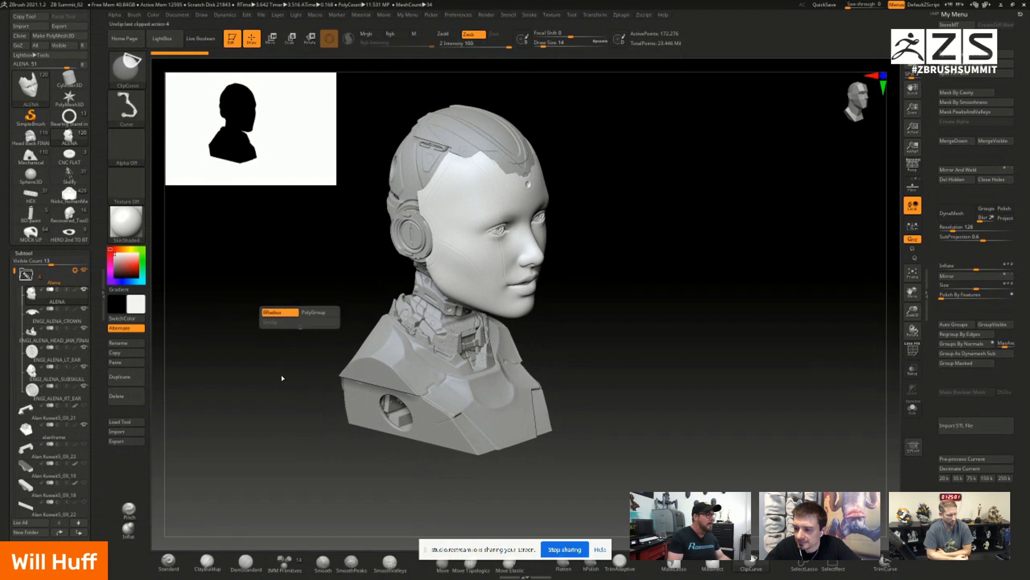
{"action": "left_click_drag", "start_coordinate": [269, 368], "coordinate": [272, 364]}
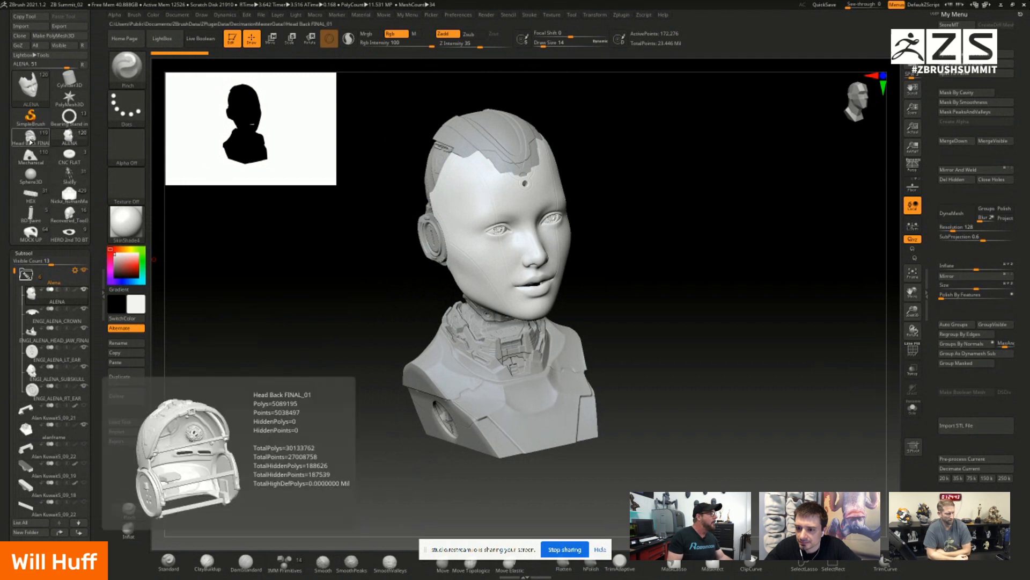
Step: Switch to the HEX tool and show the entire six-legged robot from the front, side and above
{"action": "left_click", "coordinate": [39, 195]}
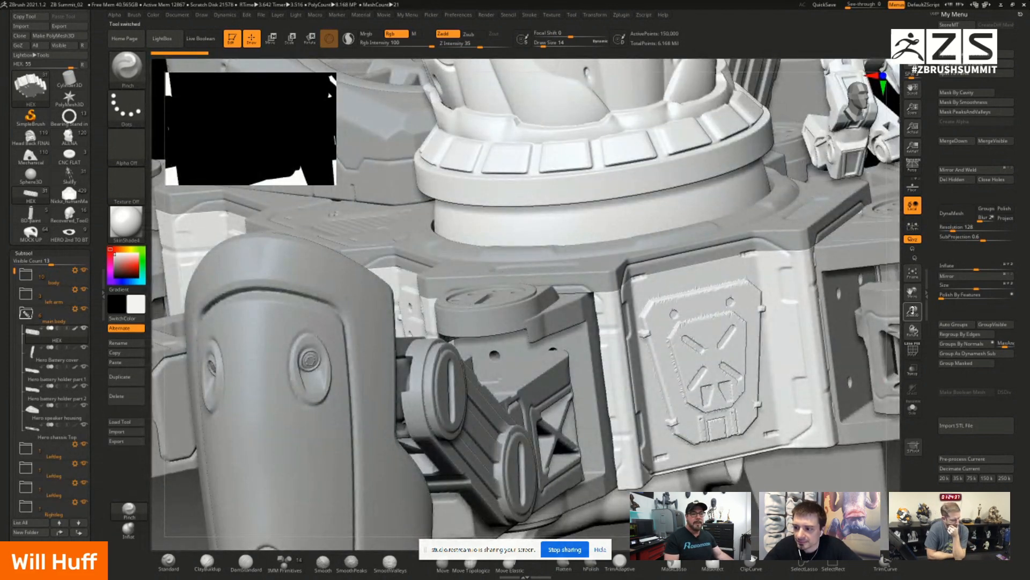
{"action": "mouse_move", "coordinate": [912, 311]}
{"action": "left_mouse_down"}
{"action": "mouse_move", "coordinate": [905, 246]}
{"action": "mouse_move", "coordinate": [901, 313]}
{"action": "mouse_move", "coordinate": [907, 276]}
{"action": "mouse_move", "coordinate": [900, 299]}
{"action": "left_mouse_up"}
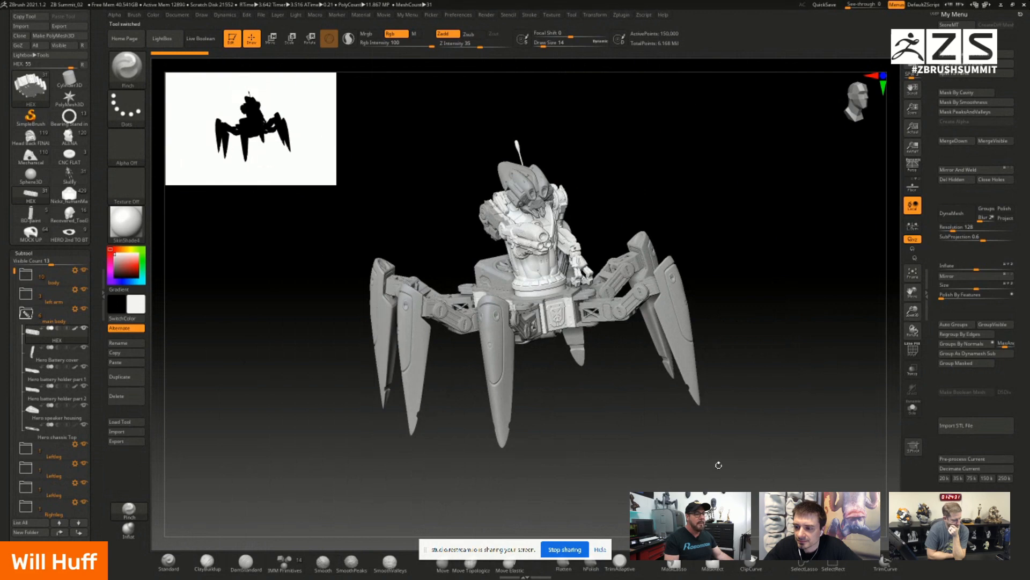
{"action": "left_click_drag", "start_coordinate": [651, 465], "coordinate": [706, 414]}
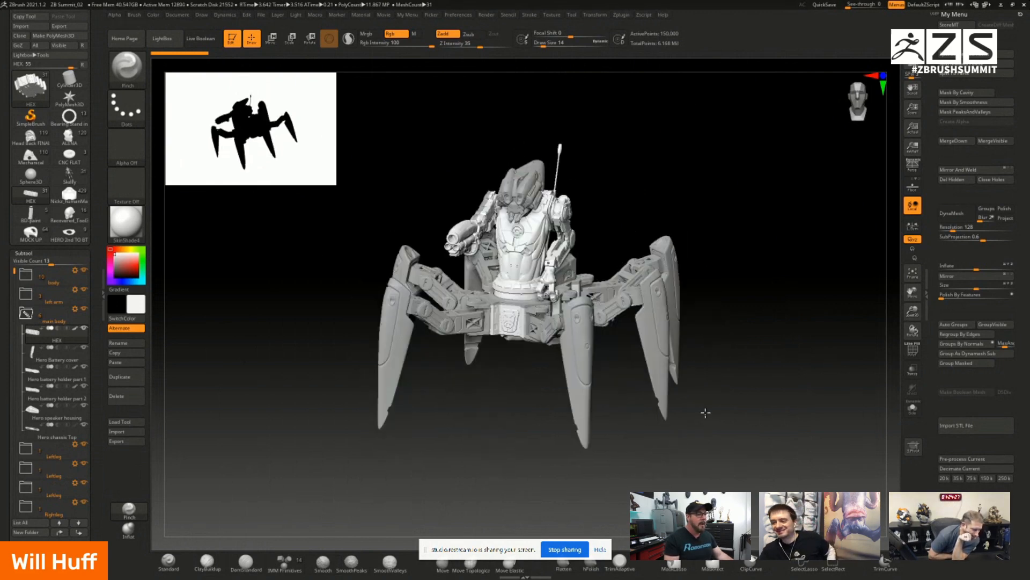
{"action": "left_click_drag", "start_coordinate": [488, 393], "coordinate": [561, 407]}
{"action": "left_click_drag", "start_coordinate": [497, 404], "coordinate": [570, 427]}
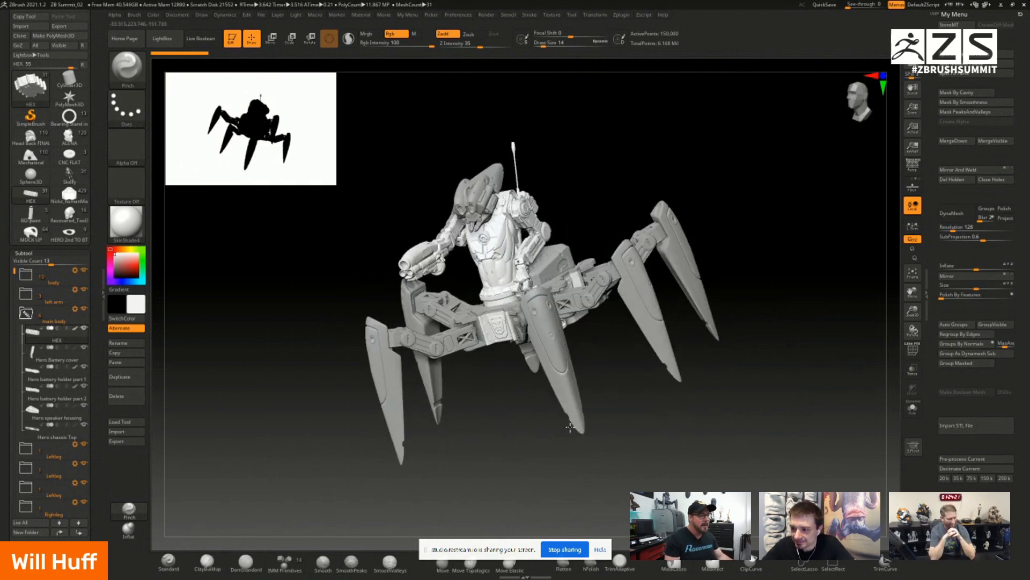
{"action": "left_click_drag", "start_coordinate": [670, 423], "coordinate": [644, 432]}
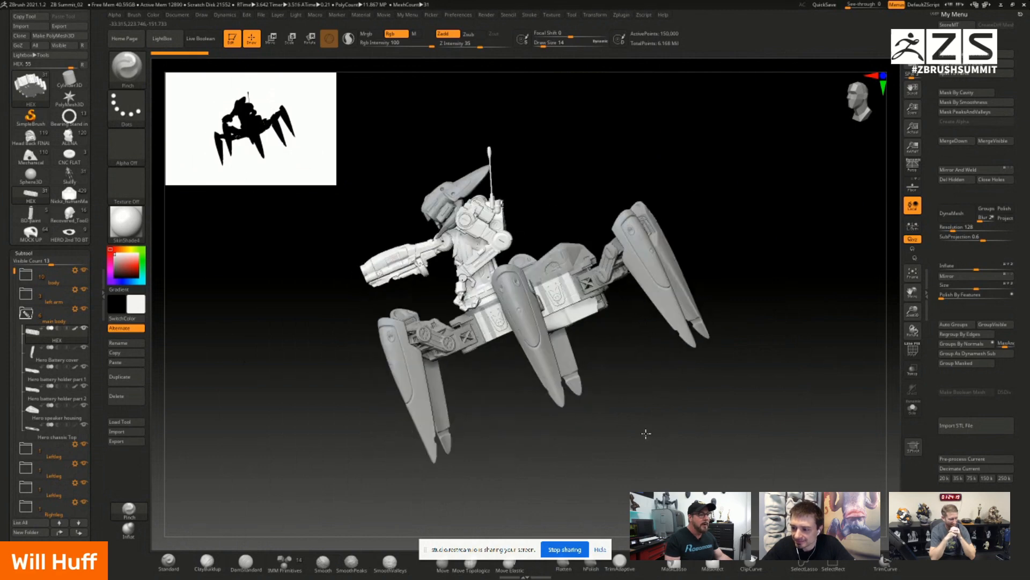
{"action": "left_click_drag", "start_coordinate": [644, 379], "coordinate": [659, 399]}
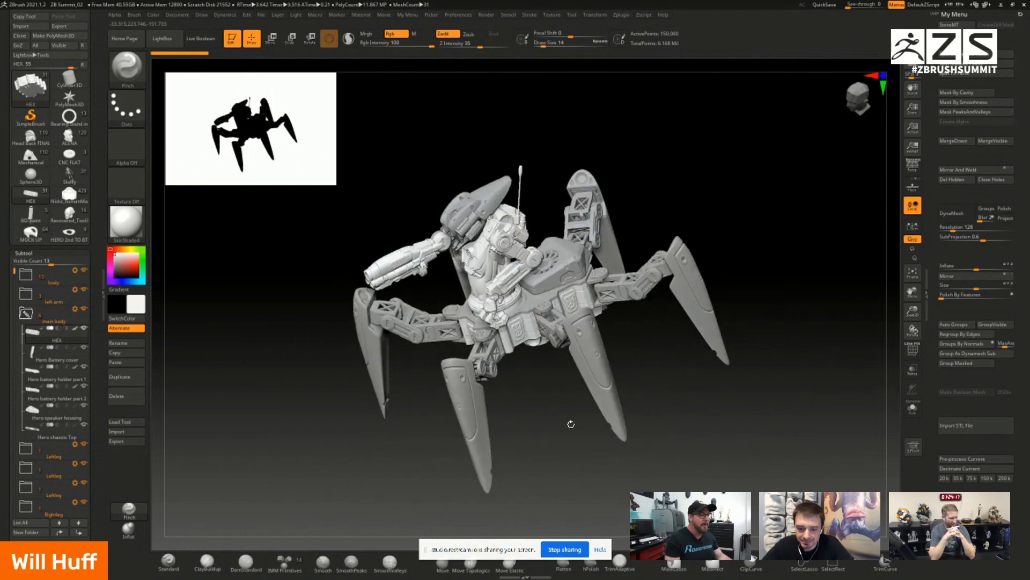
{"action": "left_click_drag", "start_coordinate": [551, 400], "coordinate": [454, 408]}
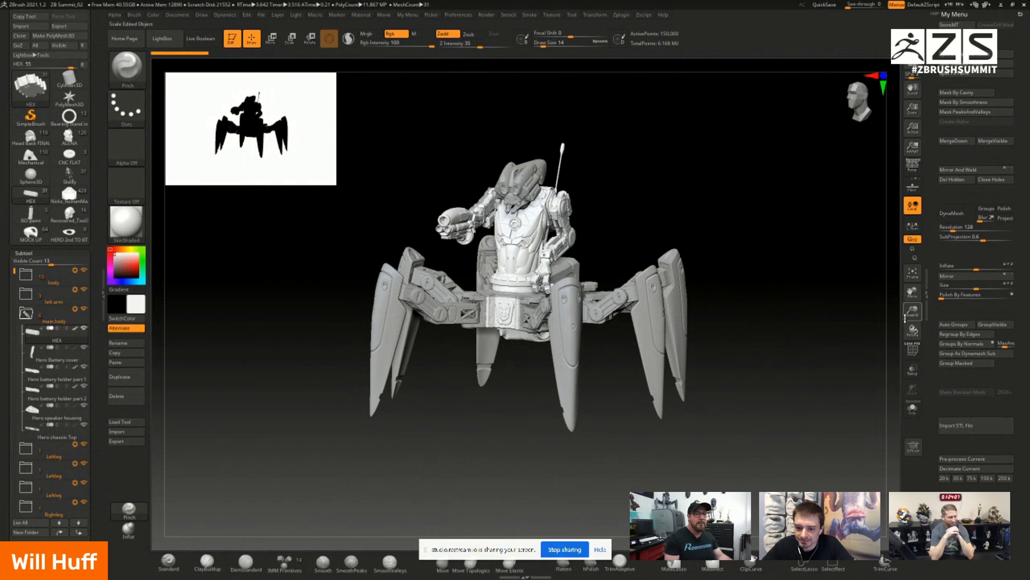
Step: Examine the six-legged robot's gun arm, torso, chassis and leg joints more closely from several angles
{"action": "left_click_drag", "start_coordinate": [912, 312], "coordinate": [907, 321]}
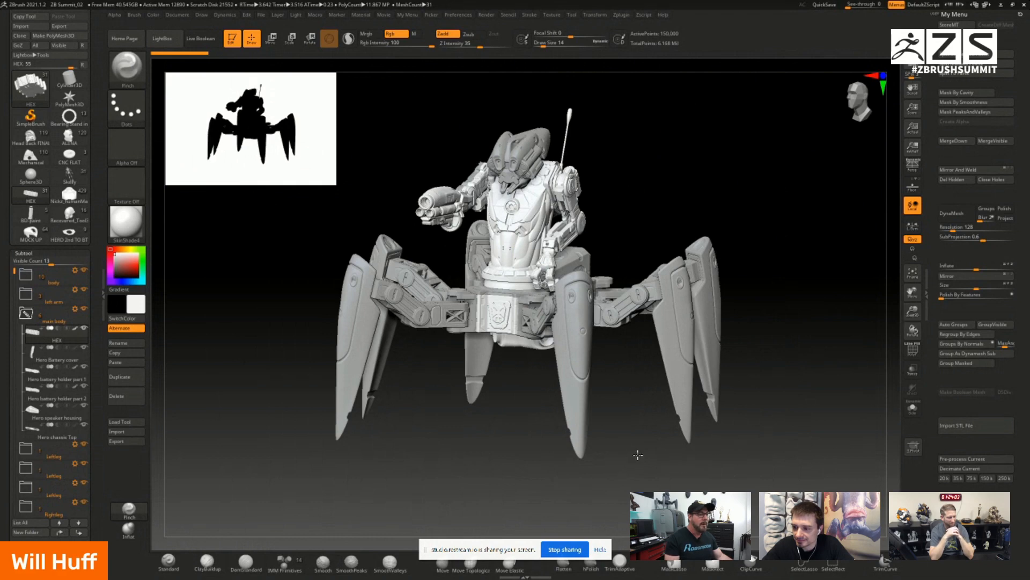
{"action": "left_click_drag", "start_coordinate": [637, 455], "coordinate": [540, 453]}
{"action": "left_click_drag", "start_coordinate": [513, 386], "coordinate": [510, 395]}
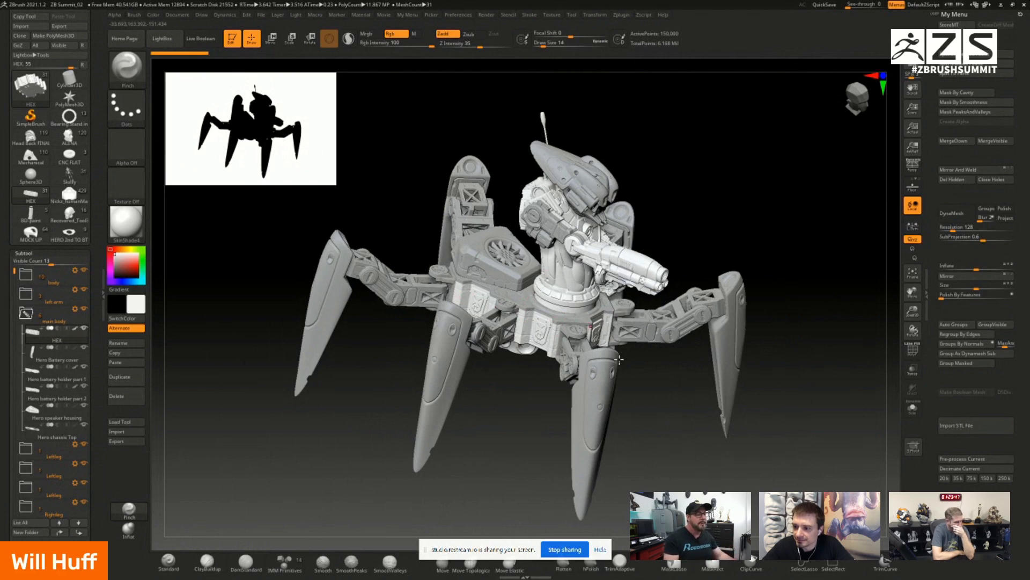
{"action": "left_click_drag", "start_coordinate": [530, 398], "coordinate": [575, 372]}
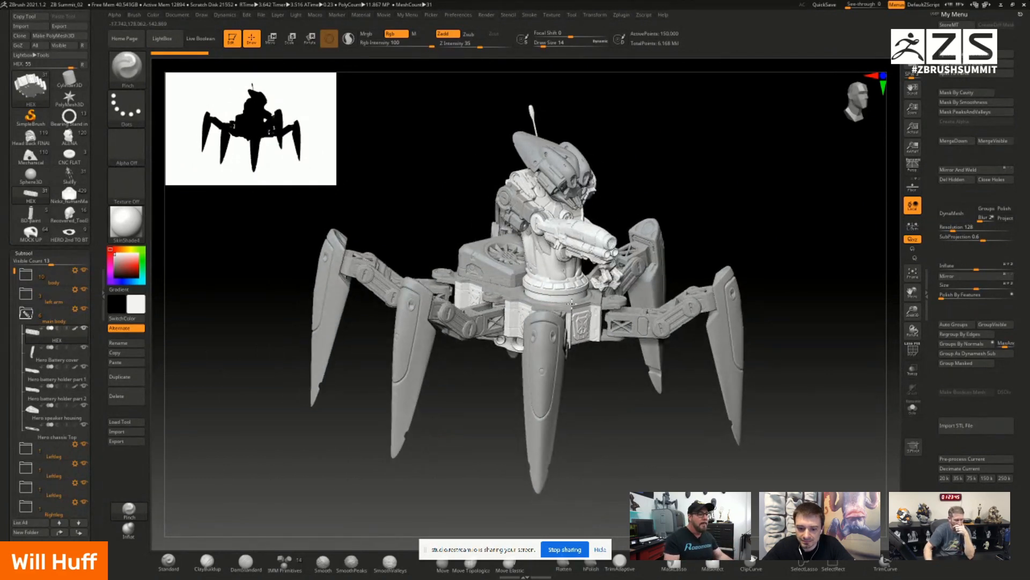
{"action": "left_click_drag", "start_coordinate": [587, 441], "coordinate": [509, 279]}
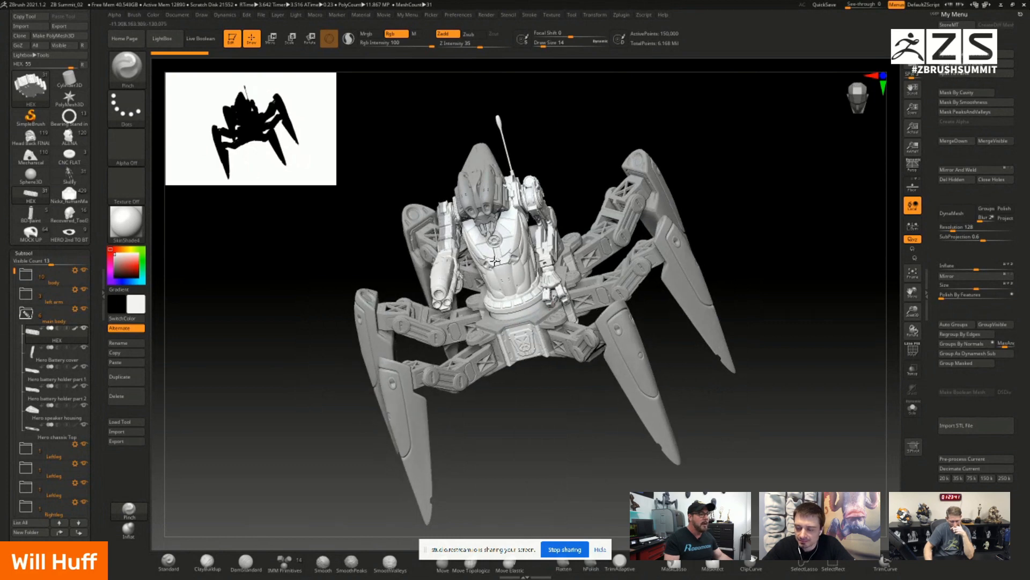
{"action": "left_click_drag", "start_coordinate": [503, 404], "coordinate": [424, 180]}
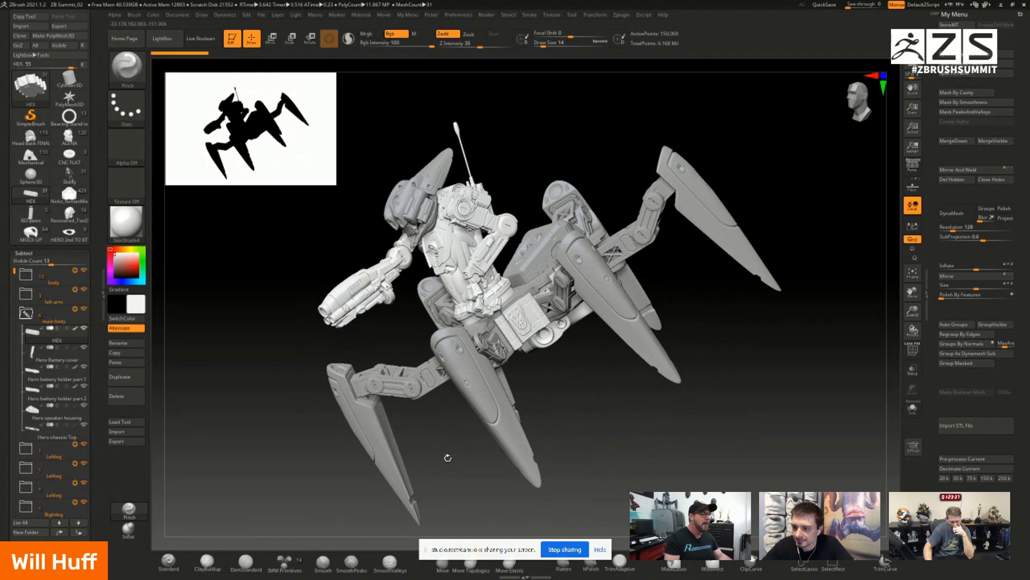
{"action": "mouse_move", "coordinate": [614, 421]}
{"action": "left_mouse_down"}
{"action": "mouse_move", "coordinate": [661, 390]}
{"action": "mouse_move", "coordinate": [524, 419]}
{"action": "mouse_move", "coordinate": [579, 433]}
{"action": "mouse_move", "coordinate": [625, 414]}
{"action": "left_mouse_up"}
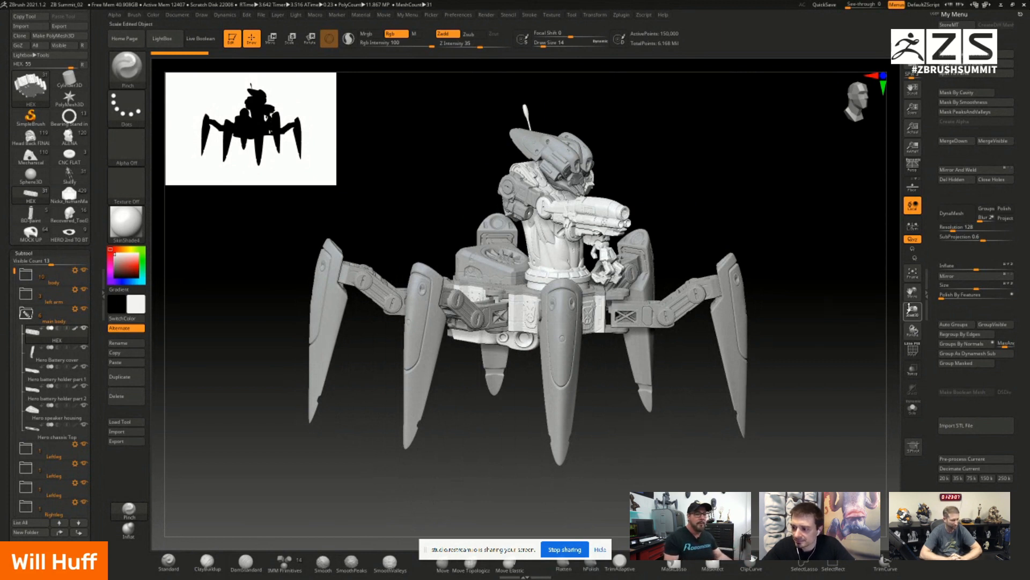
{"action": "left_click_drag", "start_coordinate": [913, 310], "coordinate": [813, 366]}
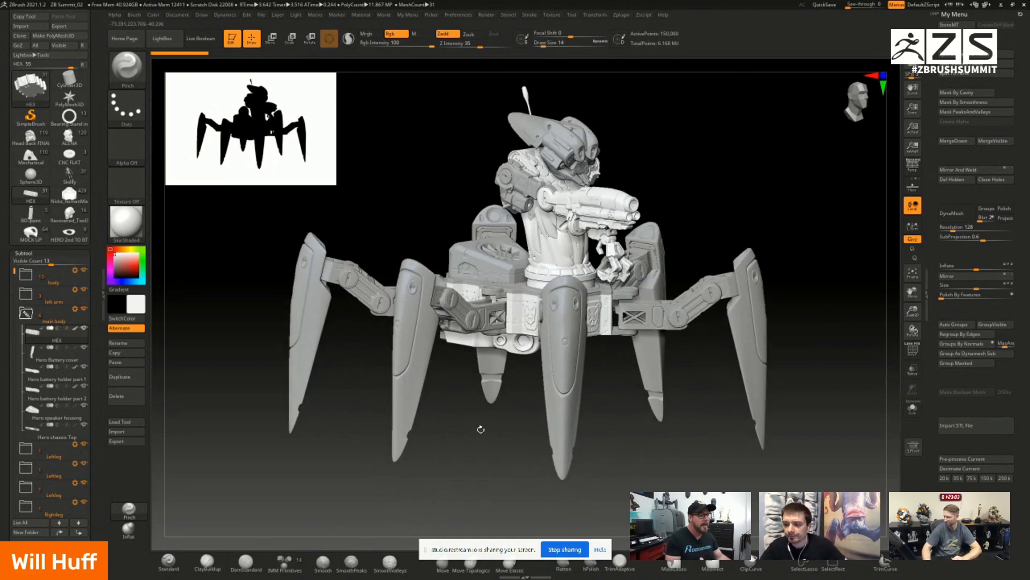
{"action": "left_click_drag", "start_coordinate": [481, 428], "coordinate": [479, 430]}
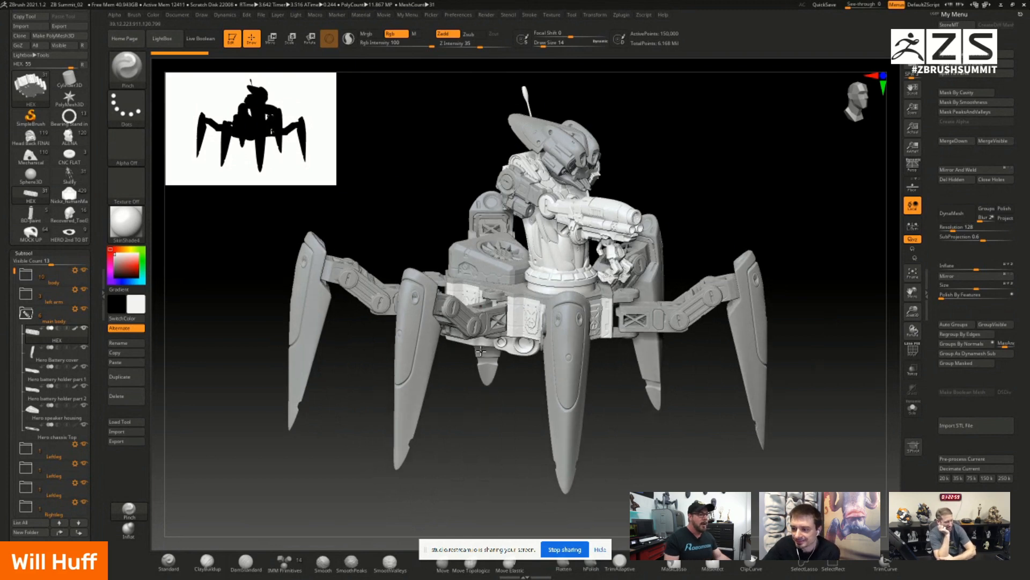
Step: Switch to the MOCK UP tool and present the android bust in three-quarter and side view, including a closer look at the head
{"action": "left_click_drag", "start_coordinate": [912, 310], "coordinate": [911, 299]}
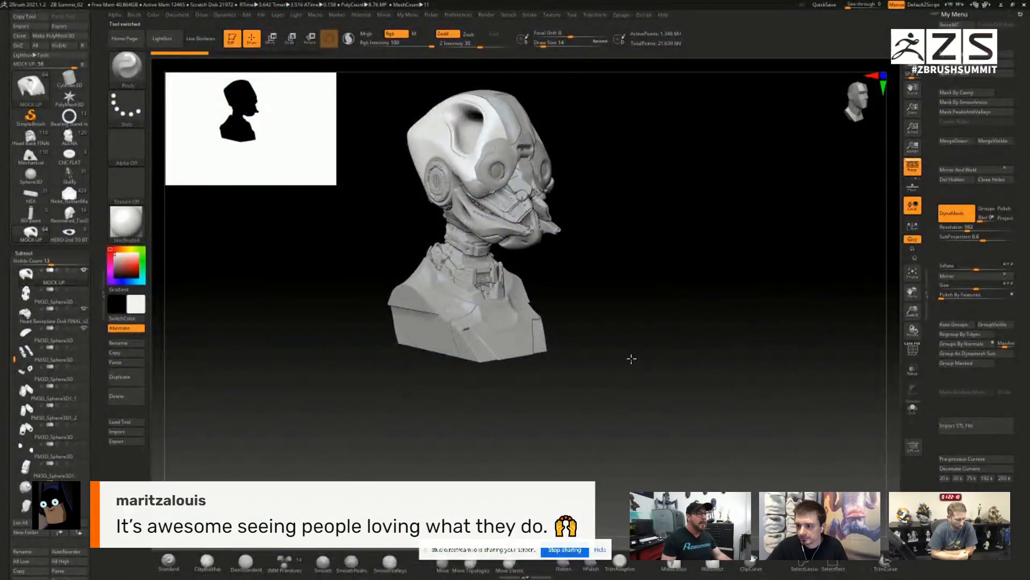
{"action": "left_click_drag", "start_coordinate": [631, 358], "coordinate": [644, 359]}
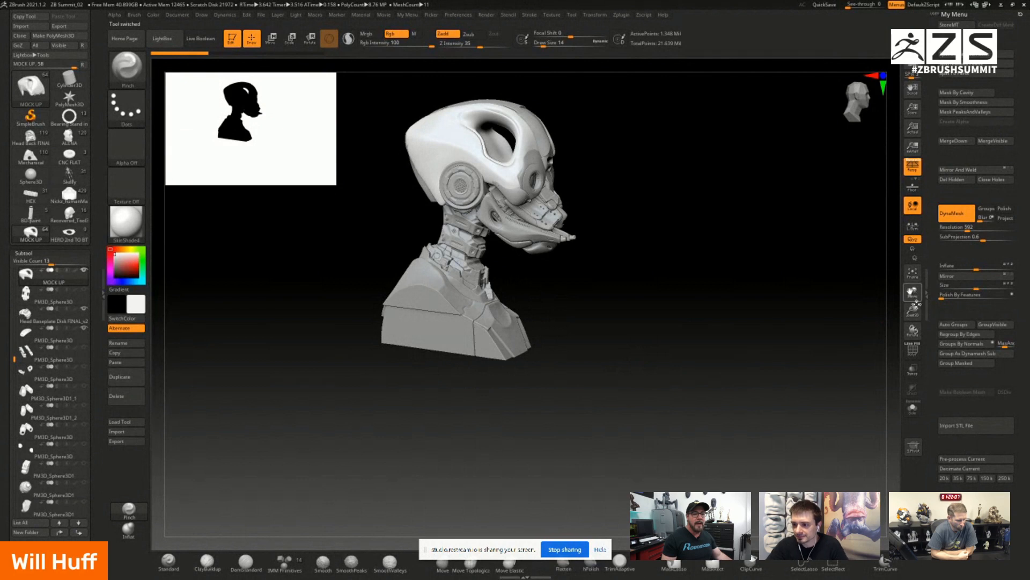
{"action": "left_click_drag", "start_coordinate": [912, 295], "coordinate": [918, 327]}
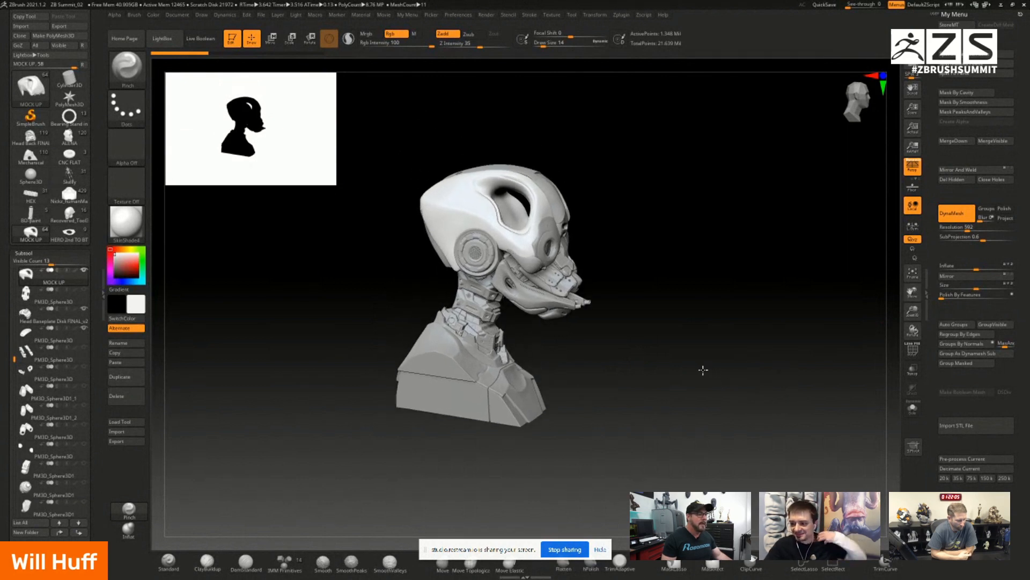
{"action": "left_click_drag", "start_coordinate": [704, 368], "coordinate": [617, 414]}
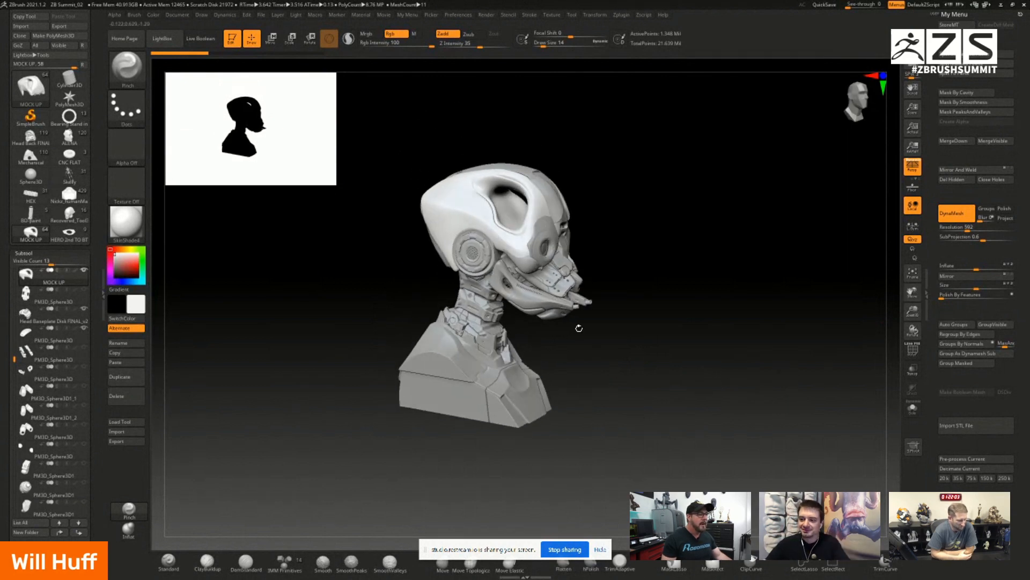
{"action": "left_click_drag", "start_coordinate": [588, 364], "coordinate": [609, 368]}
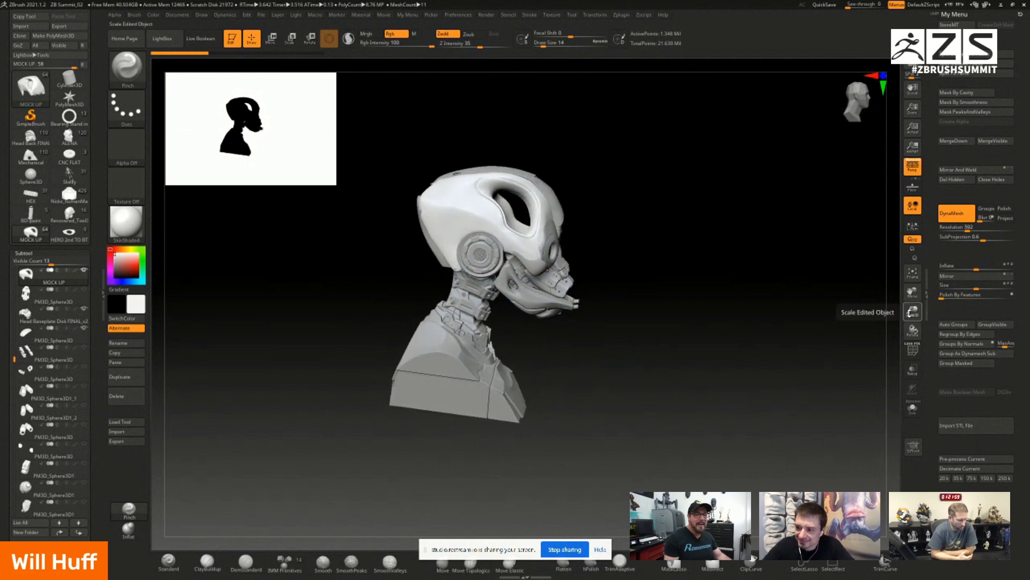
{"action": "left_click_drag", "start_coordinate": [912, 311], "coordinate": [912, 356]}
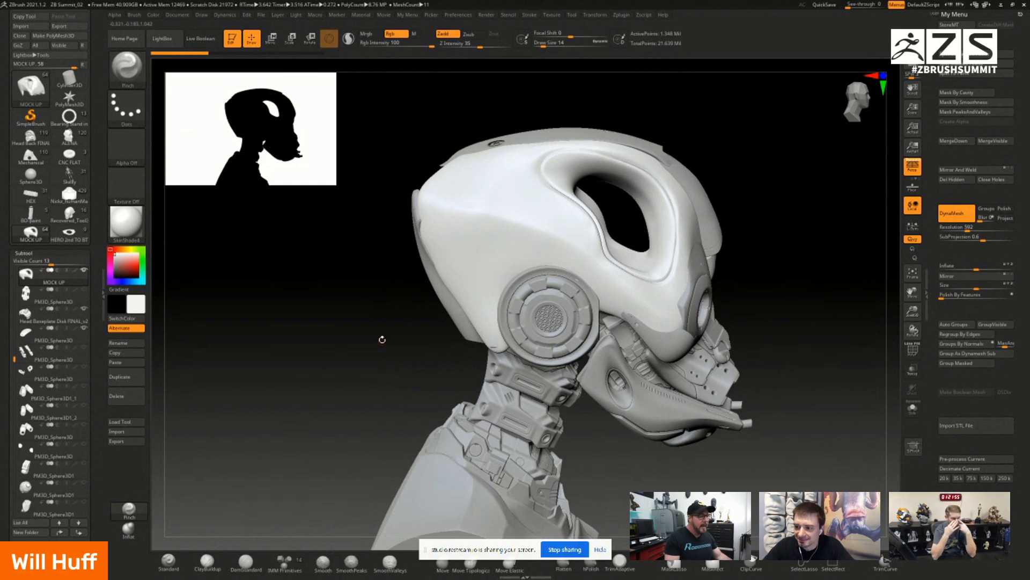
{"action": "left_click_drag", "start_coordinate": [382, 340], "coordinate": [375, 336]}
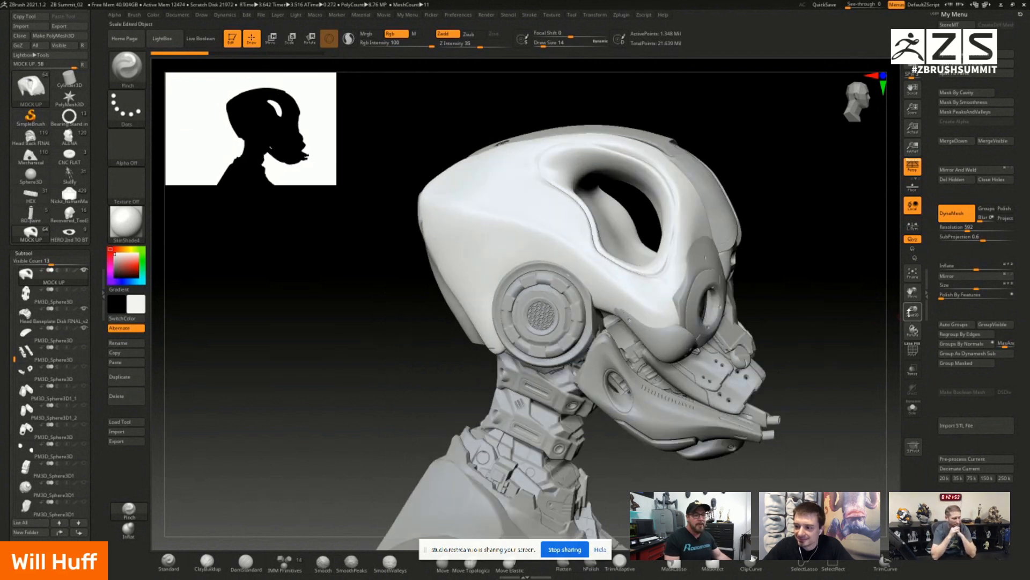
{"action": "left_click_drag", "start_coordinate": [912, 308], "coordinate": [912, 290]}
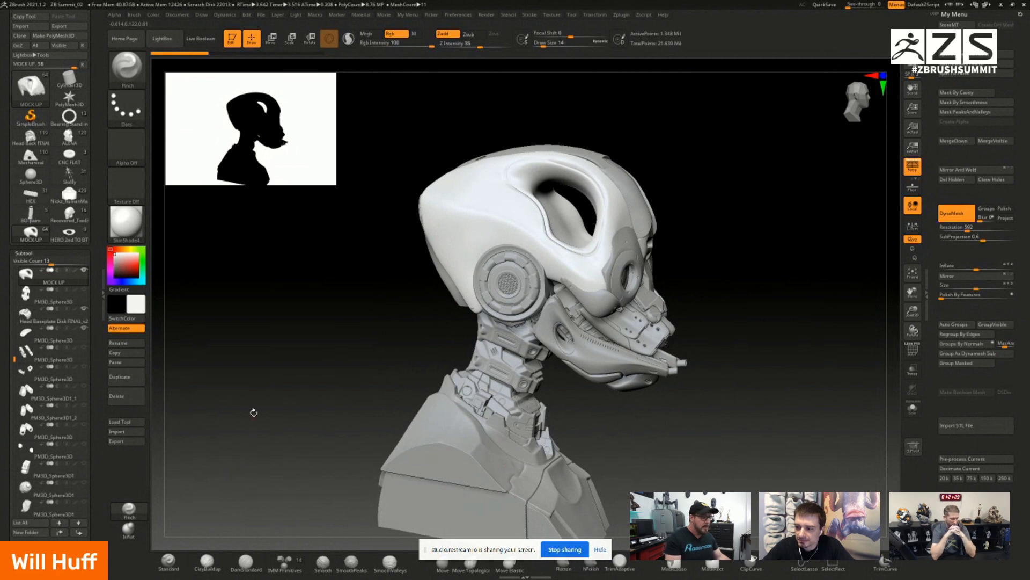
Step: Examine the MOCK UP bust's skull opening, ear disc, face plates and neck mechanics from several angles
{"action": "left_click_drag", "start_coordinate": [385, 286], "coordinate": [400, 274], "text": "alt"}
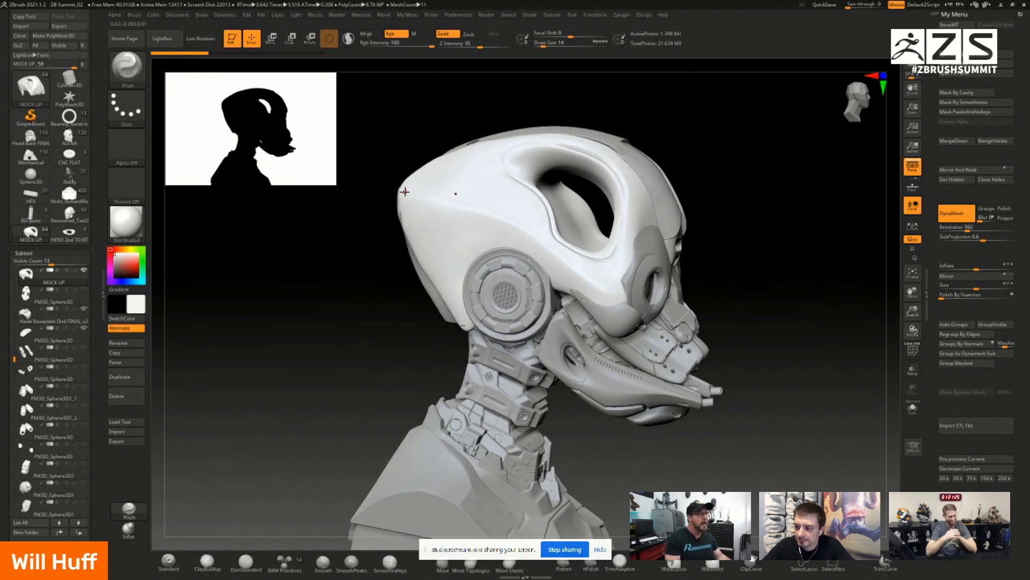
{"action": "key", "text": "]"}
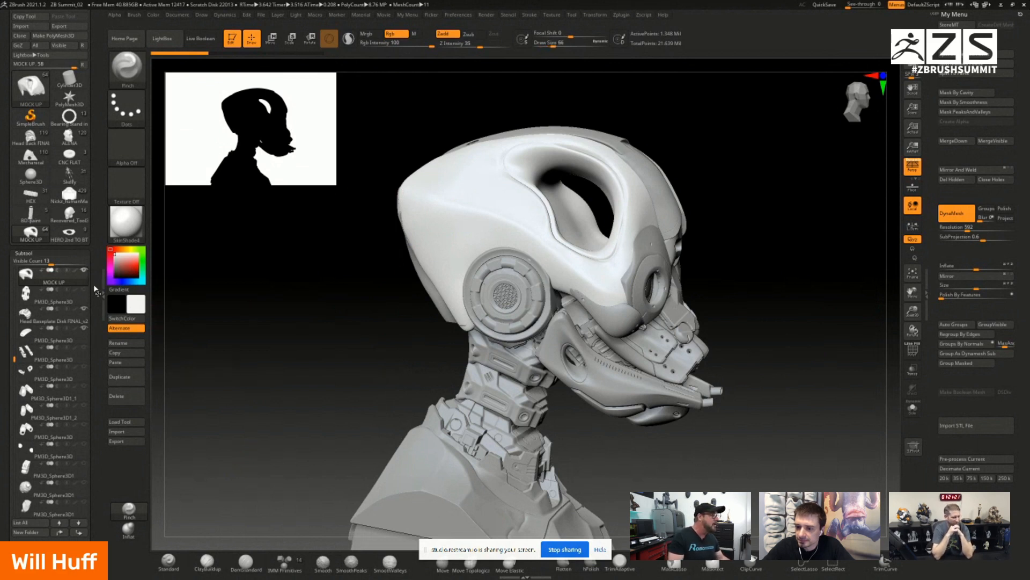
{"action": "key", "text": "["}
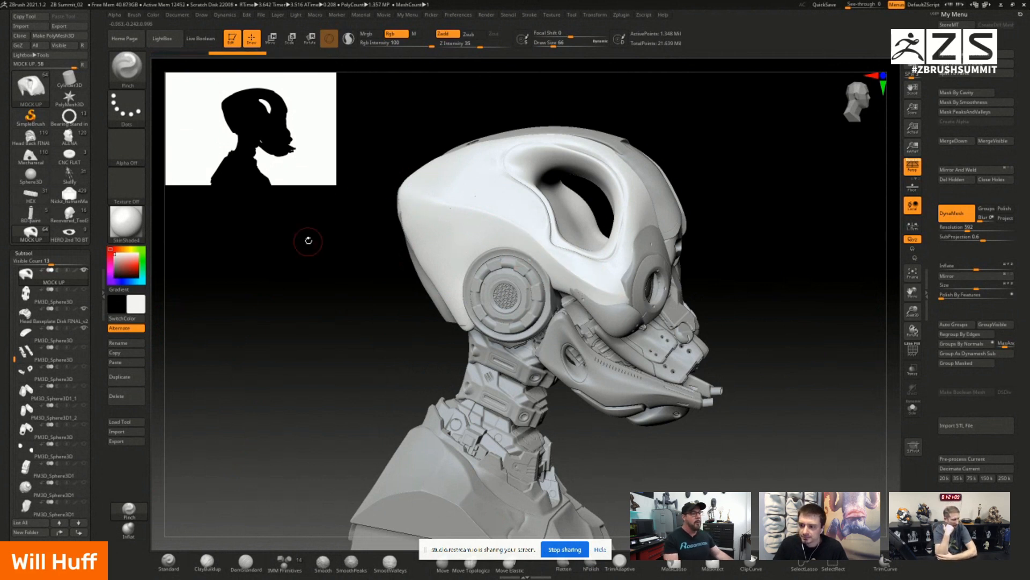
{"action": "key", "text": "ctrl"}
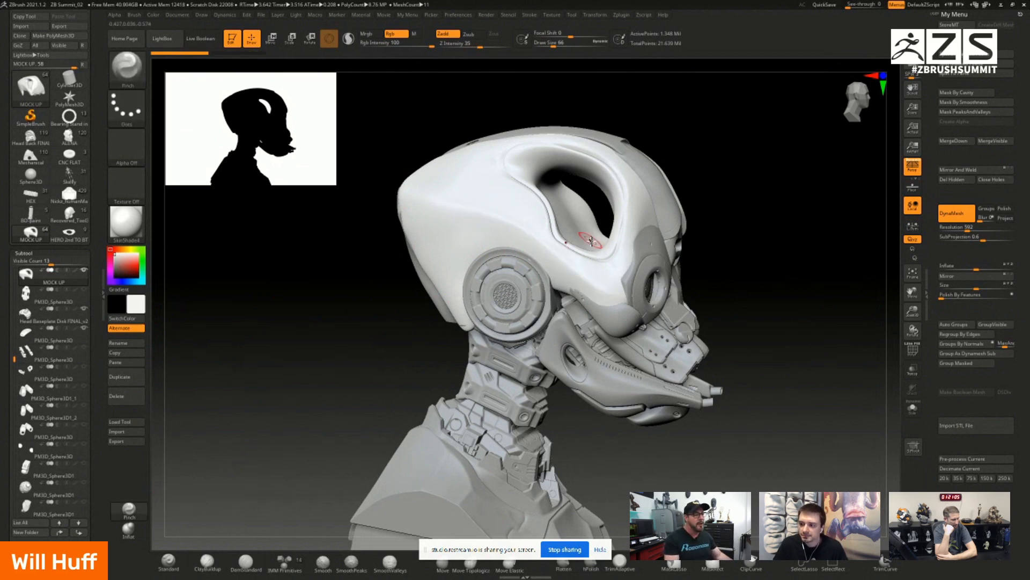
{"action": "mouse_move", "coordinate": [350, 297]}
{"action": "left_mouse_down"}
{"action": "mouse_move", "coordinate": [333, 288]}
{"action": "mouse_move", "coordinate": [376, 233]}
{"action": "left_mouse_up"}
{"action": "key", "text": "shift"}
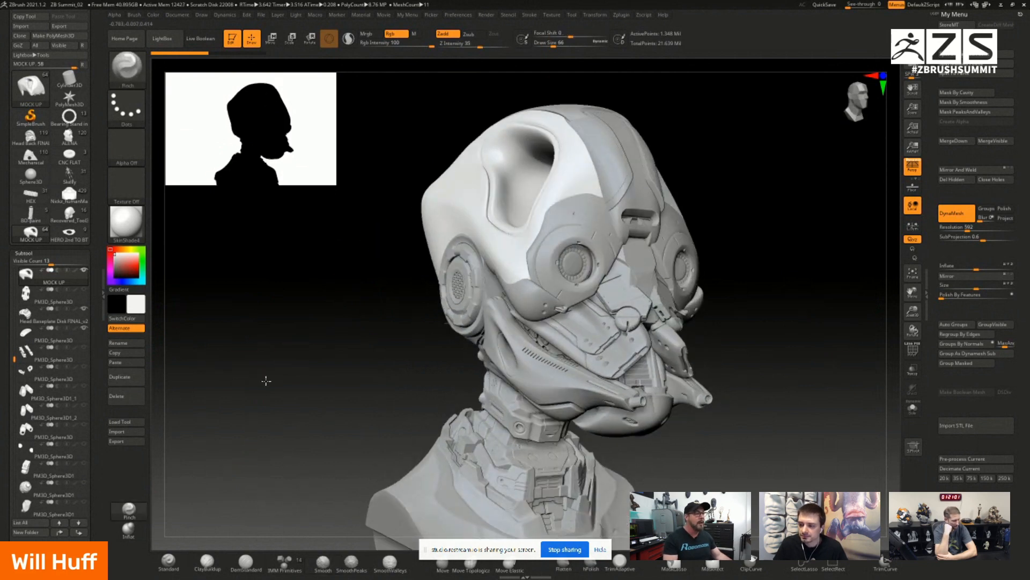
{"action": "mouse_move", "coordinate": [266, 380]}
{"action": "left_mouse_down"}
{"action": "mouse_move", "coordinate": [269, 394]}
{"action": "mouse_move", "coordinate": [416, 161]}
{"action": "left_mouse_up"}
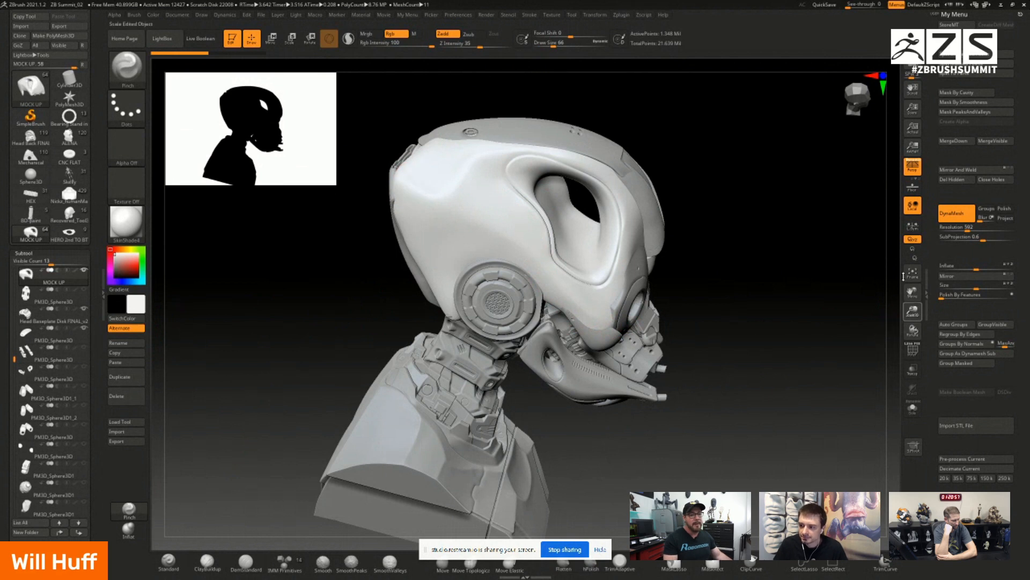
{"action": "left_click_drag", "start_coordinate": [903, 276], "coordinate": [773, 324]}
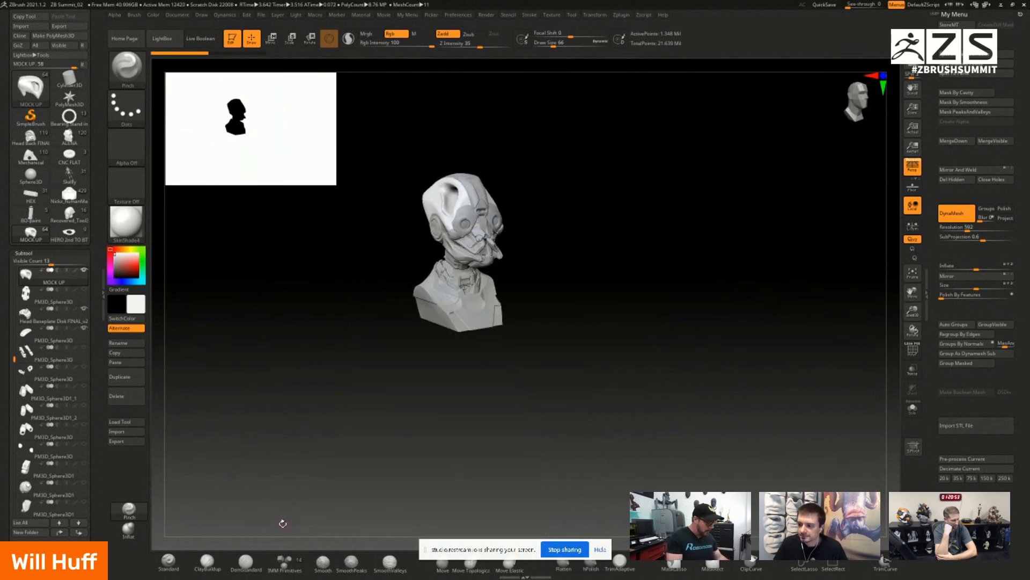
Step: Switch to the Nickz_humanMaleAverage tool and fit the full-length robed robot in the view
{"action": "key", "text": "super"}
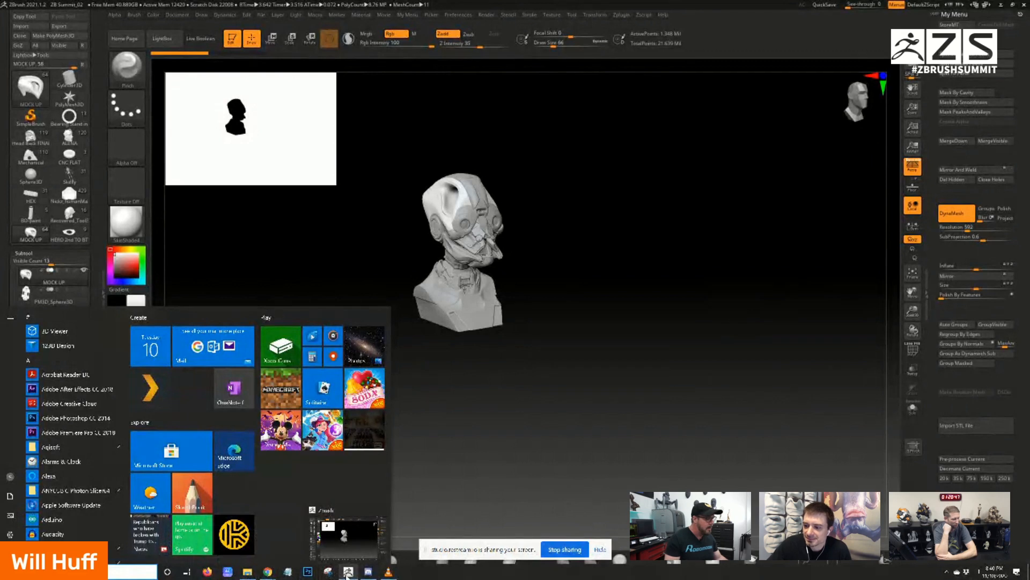
{"action": "left_click", "coordinate": [348, 573]}
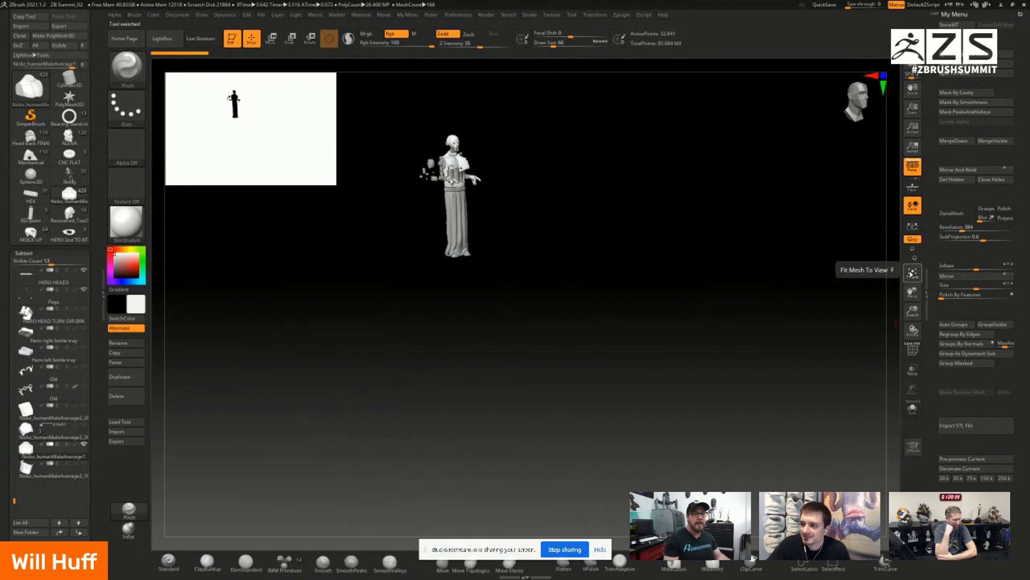
{"action": "left_click", "coordinate": [910, 274]}
{"action": "left_click", "coordinate": [911, 274]}
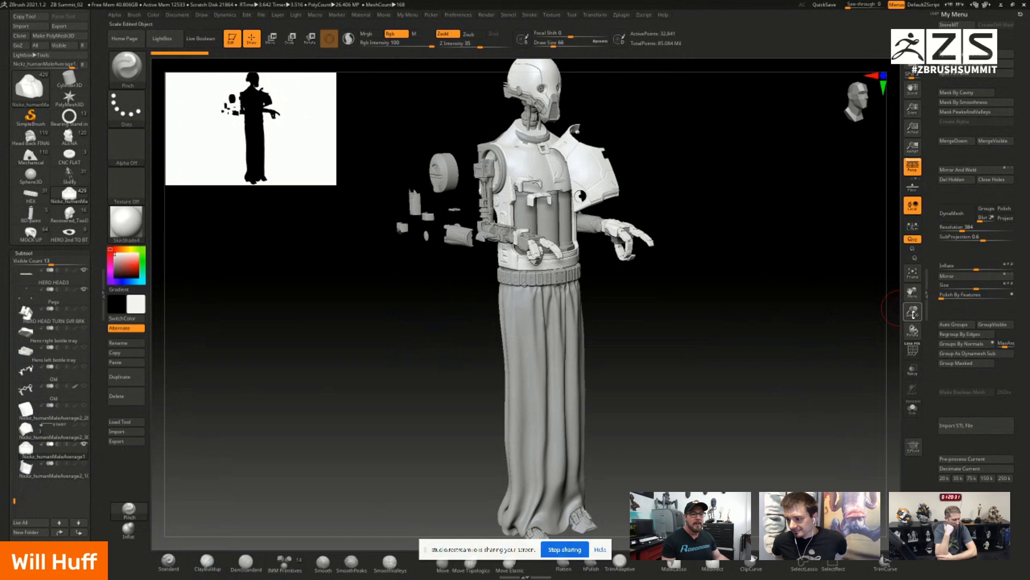
{"action": "mouse_move", "coordinate": [913, 310]}
{"action": "left_mouse_down"}
{"action": "mouse_move", "coordinate": [913, 327]}
{"action": "mouse_move", "coordinate": [912, 307]}
{"action": "left_mouse_up"}
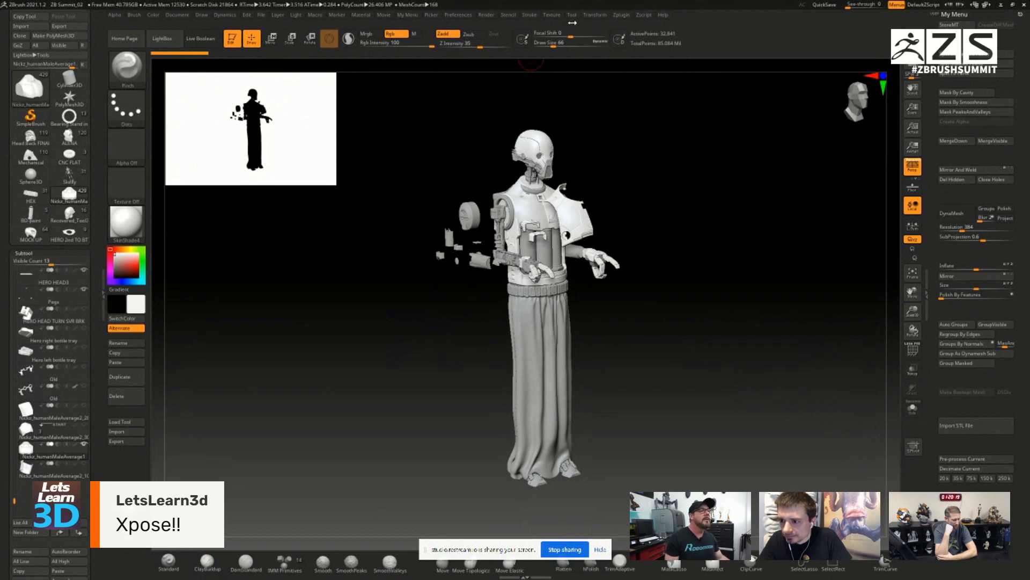
Step: Spread the robed robot's subtools apart with Xpose, turn the model to its back and undo the spread
{"action": "left_click", "coordinate": [595, 16]}
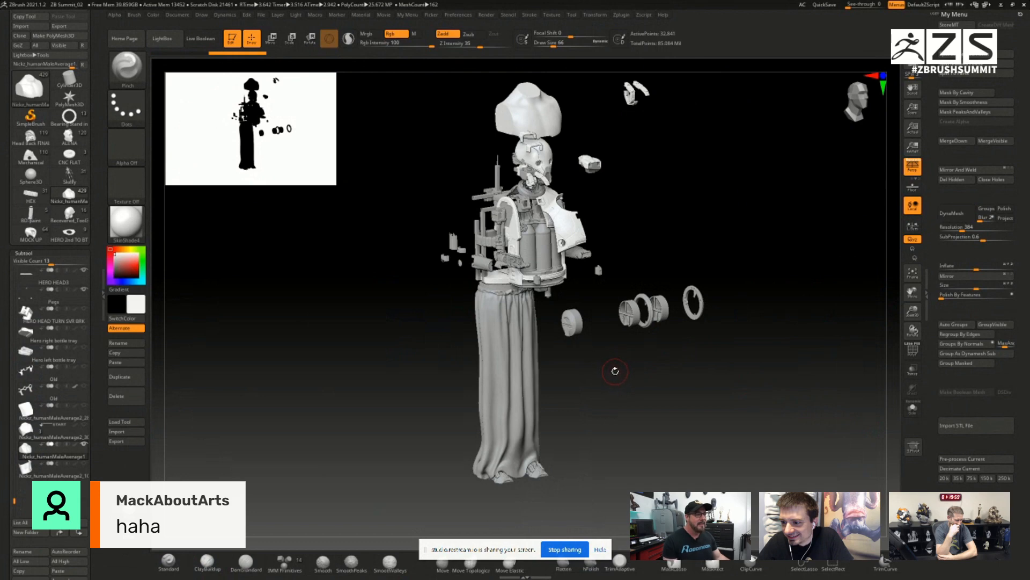
{"action": "left_click_drag", "start_coordinate": [619, 374], "coordinate": [725, 312]}
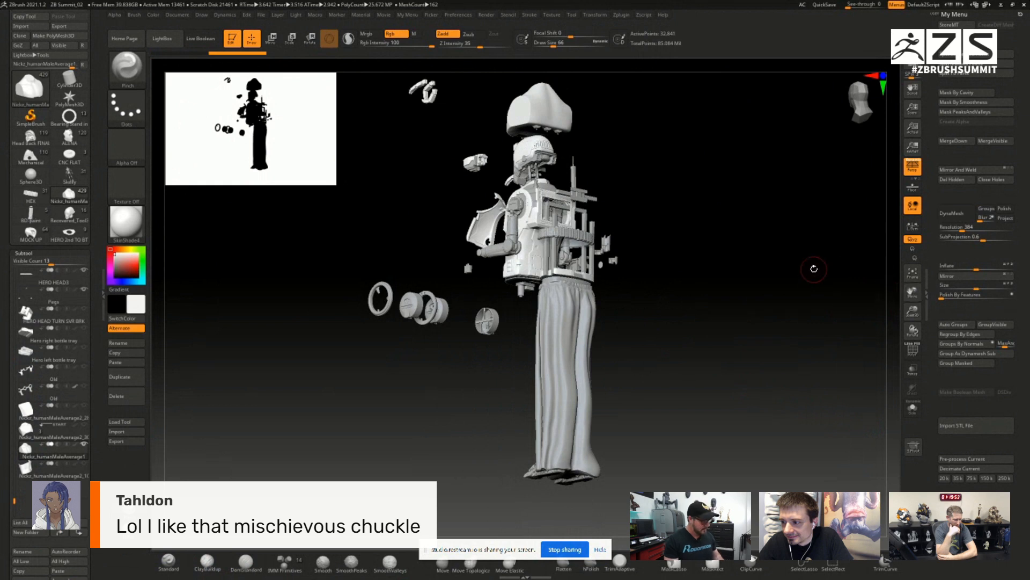
{"action": "key", "text": "ctrl"}
{"action": "key", "text": "ctrl+z"}
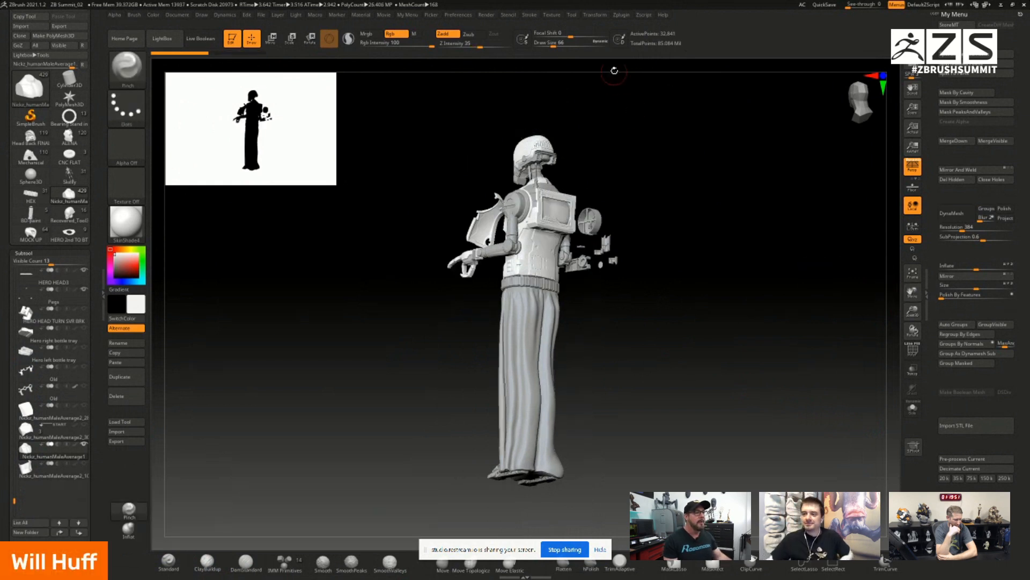
Step: Explode the robed robot again with Xpose View and inspect the separated head, torso and arm parts from several angles
{"action": "left_click", "coordinate": [620, 15]}
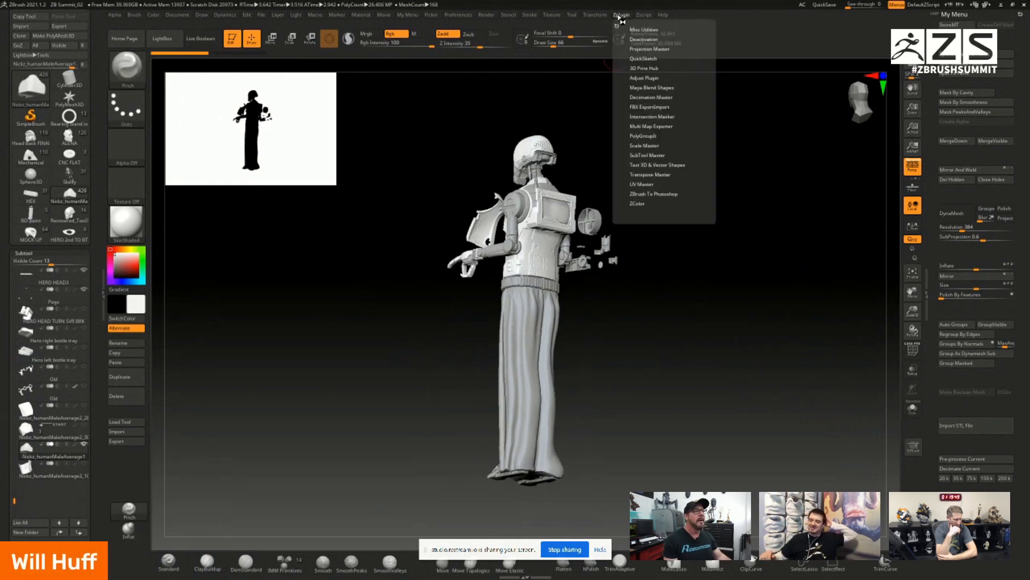
{"action": "left_click", "coordinate": [594, 15]}
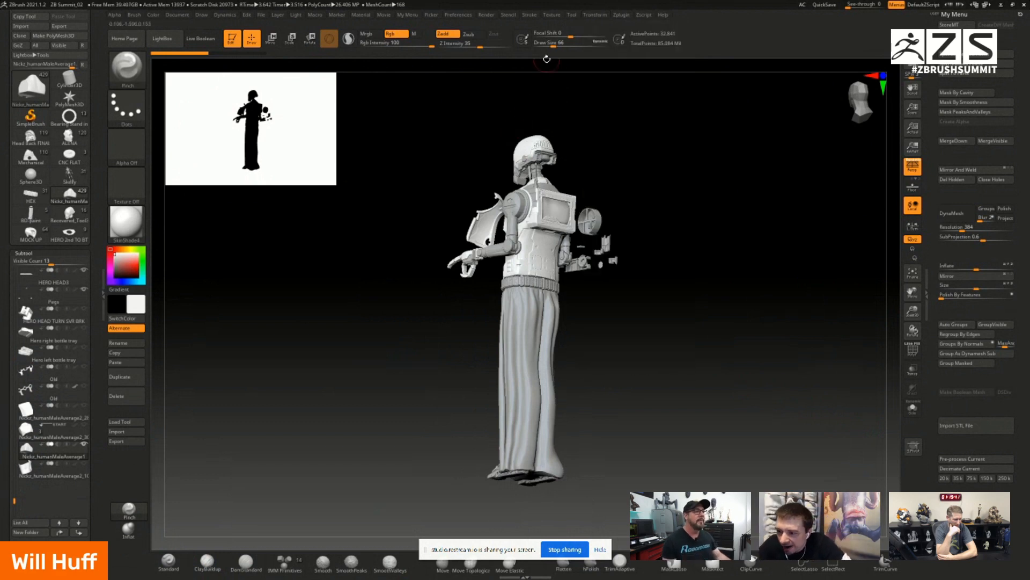
{"action": "left_click", "coordinate": [598, 16]}
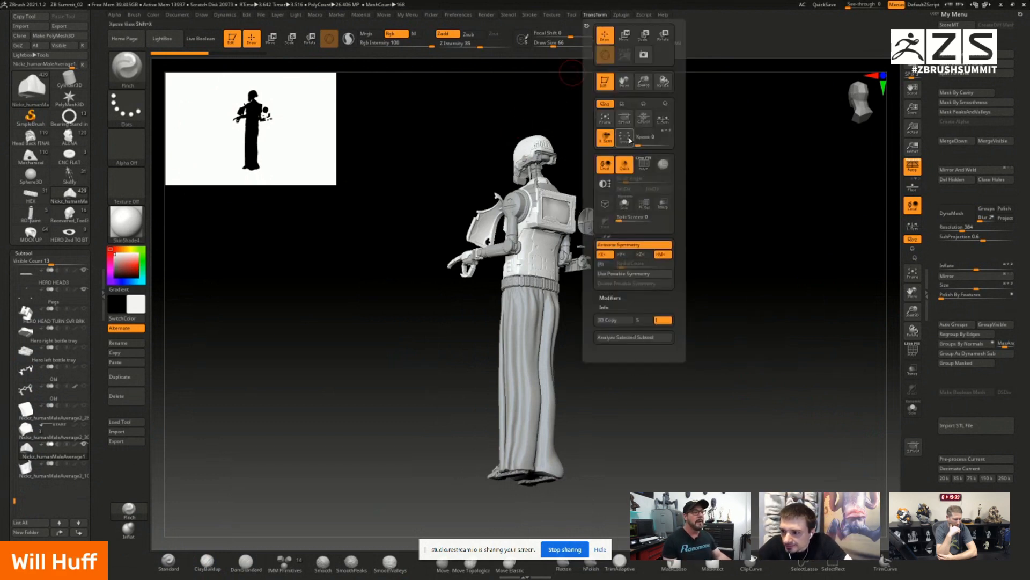
{"action": "left_click", "coordinate": [624, 141]}
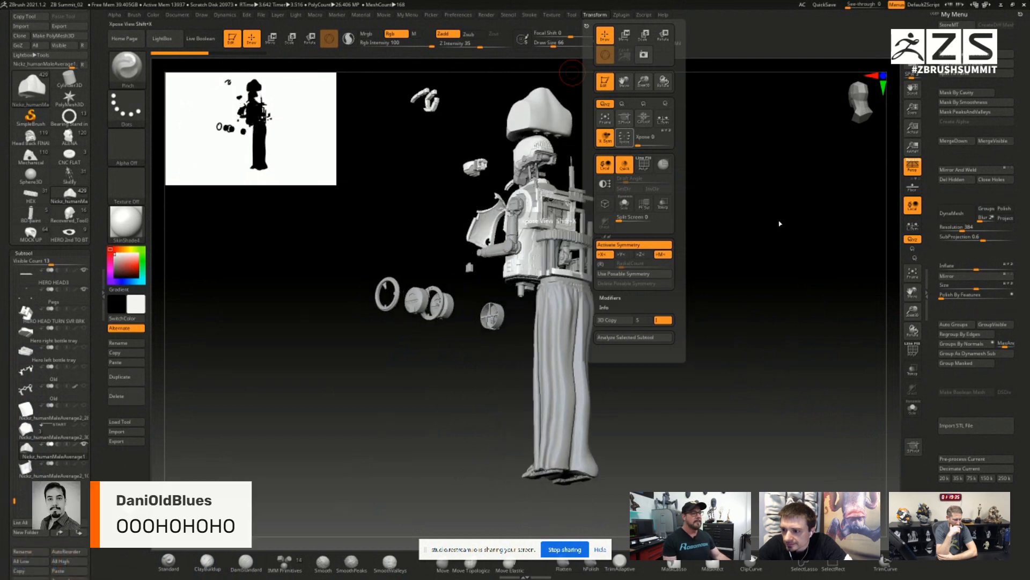
{"action": "left_click_drag", "start_coordinate": [740, 322], "coordinate": [796, 312]}
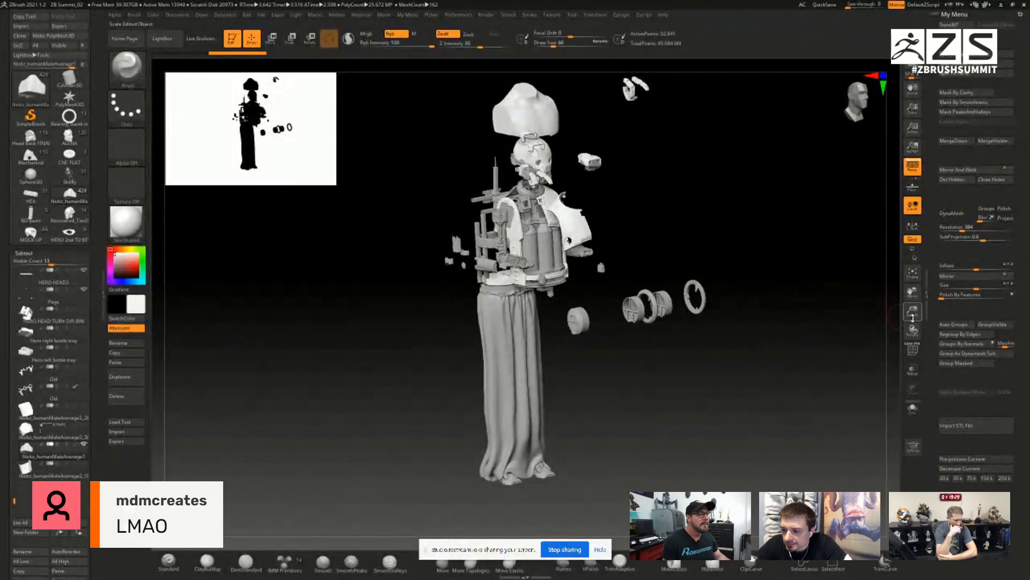
{"action": "left_click_drag", "start_coordinate": [909, 347], "coordinate": [909, 350]}
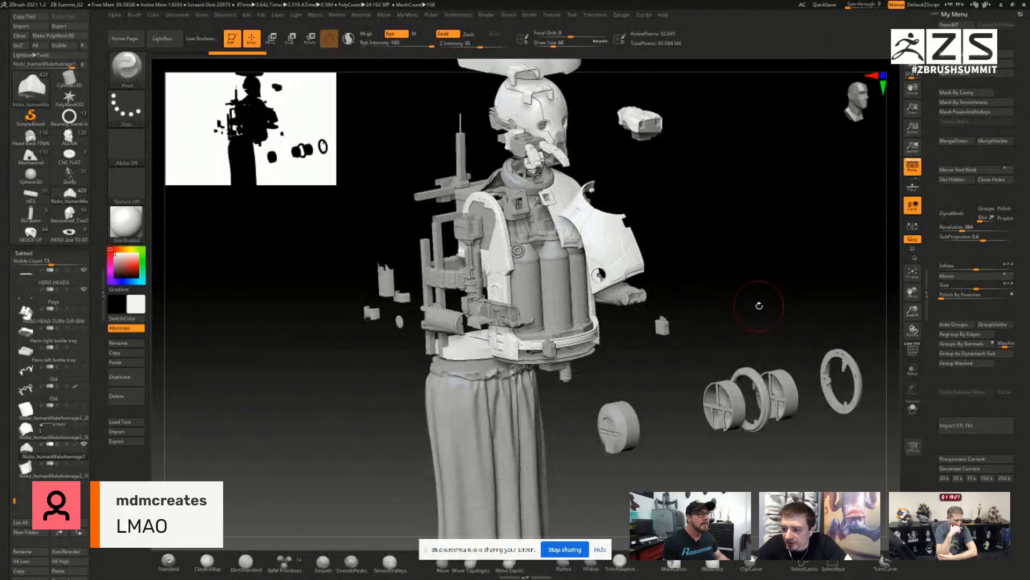
{"action": "left_click_drag", "start_coordinate": [730, 317], "coordinate": [716, 318]}
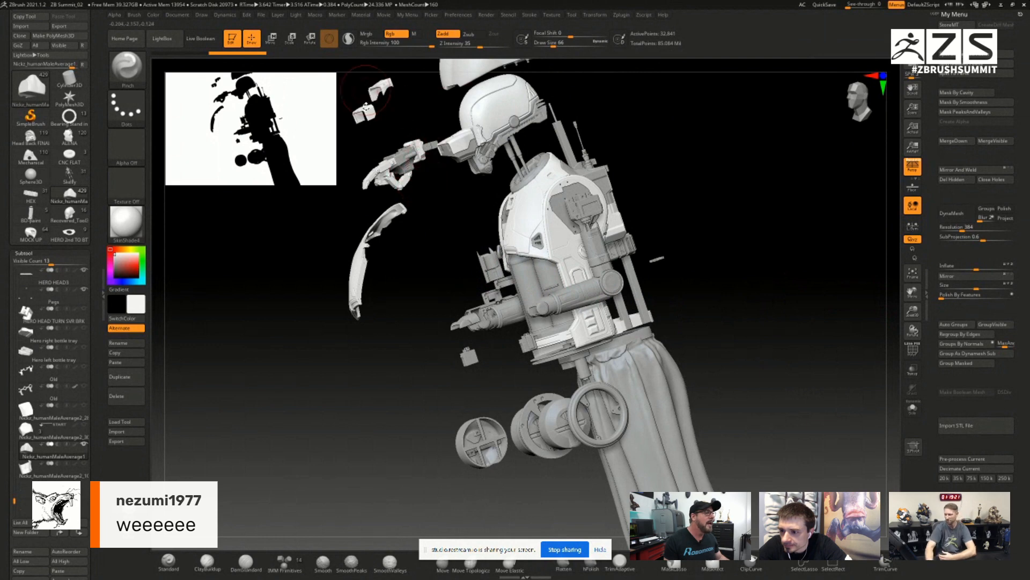
{"action": "left_click_drag", "start_coordinate": [777, 355], "coordinate": [778, 349]}
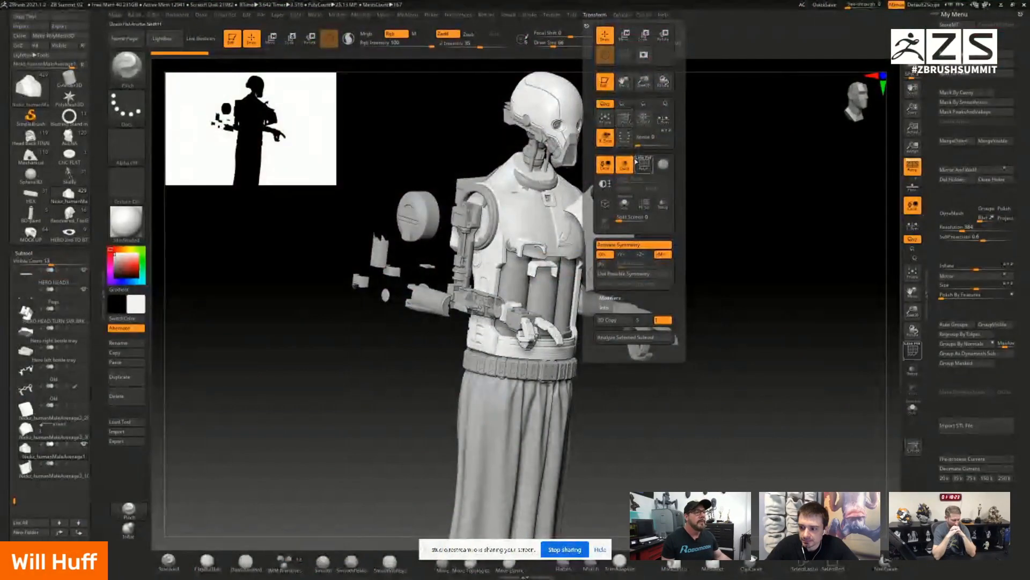
Step: Raise the Xpose spread amount to scatter the robot's subtools much farther apart and fit the mesh to the view
{"action": "left_click_drag", "start_coordinate": [639, 143], "coordinate": [681, 145]}
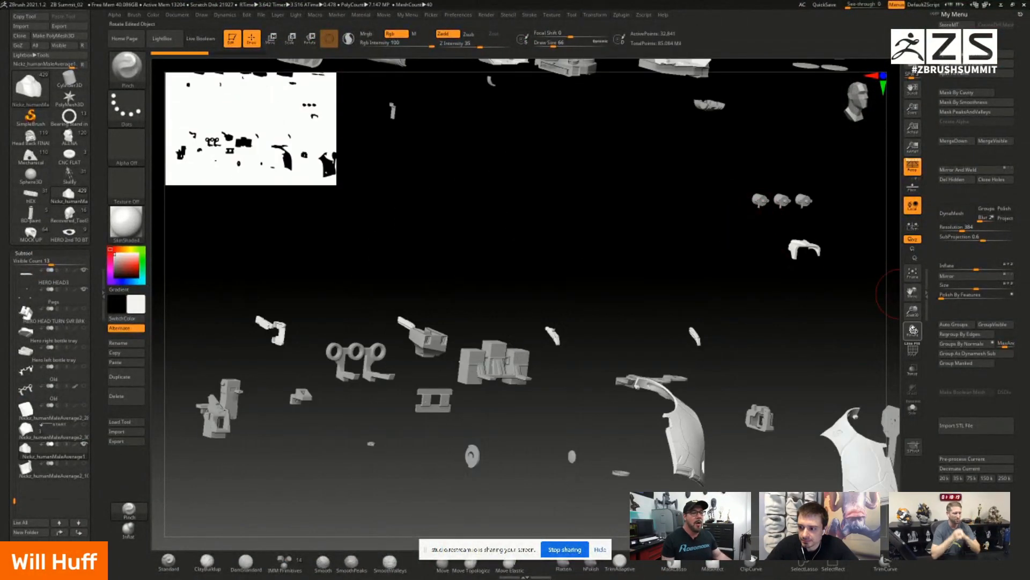
{"action": "left_click", "coordinate": [912, 274]}
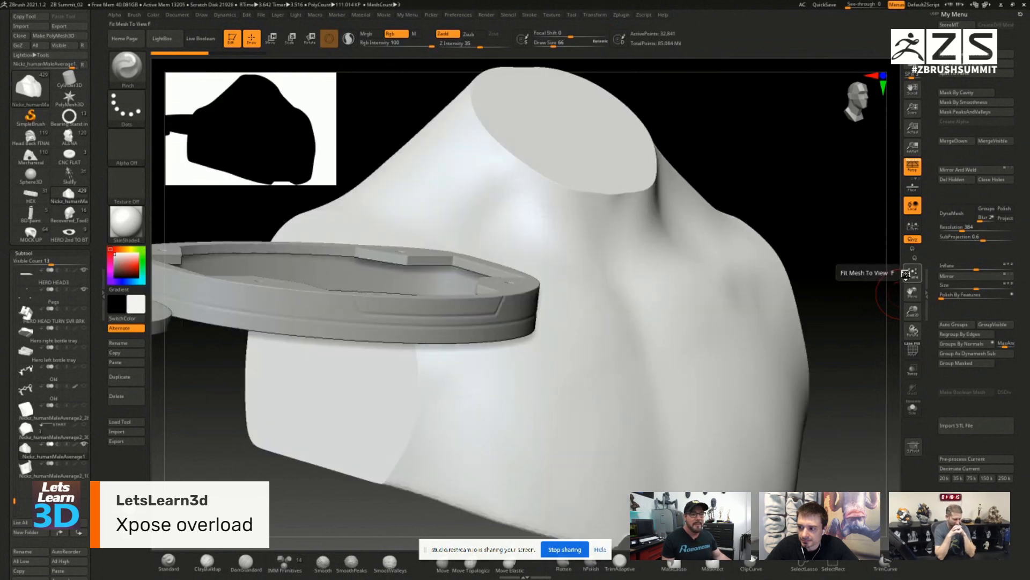
{"action": "left_click", "coordinate": [906, 274]}
{"action": "left_click", "coordinate": [912, 275]}
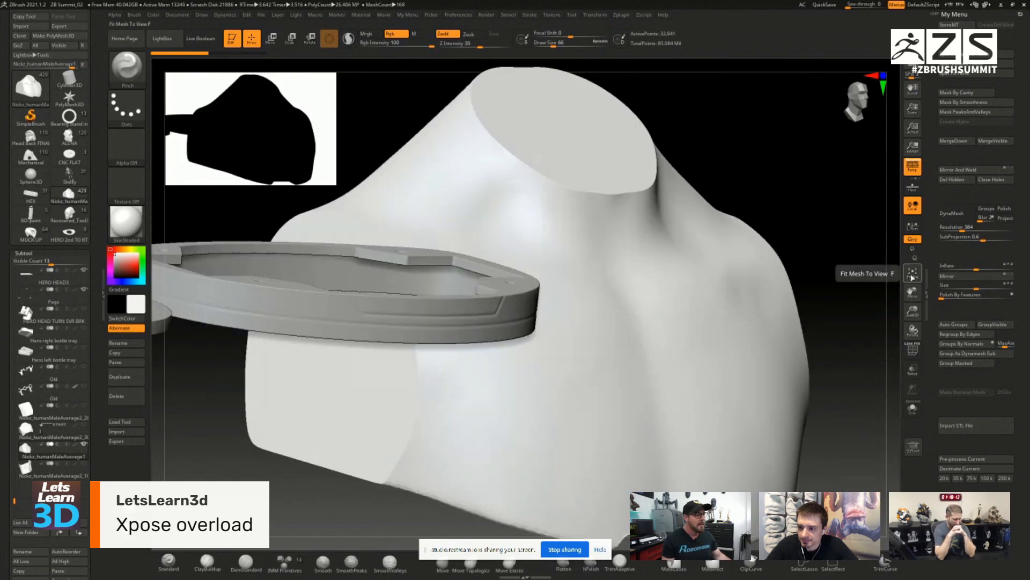
{"action": "left_click", "coordinate": [911, 274]}
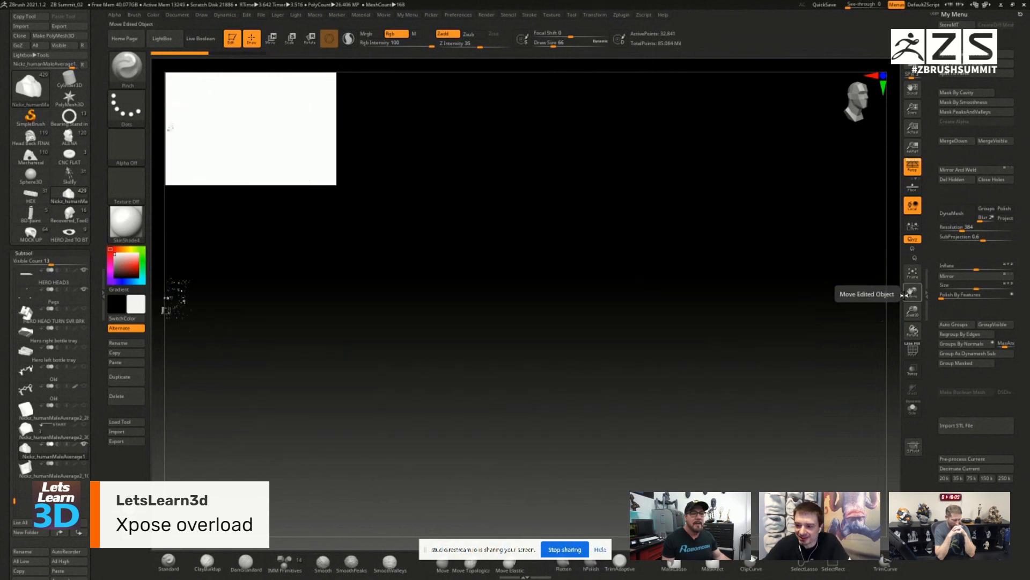
Step: Centre and enlarge the widely scattered robot parts to show the full layout of components
{"action": "left_click_drag", "start_coordinate": [910, 293], "coordinate": [955, 294]}
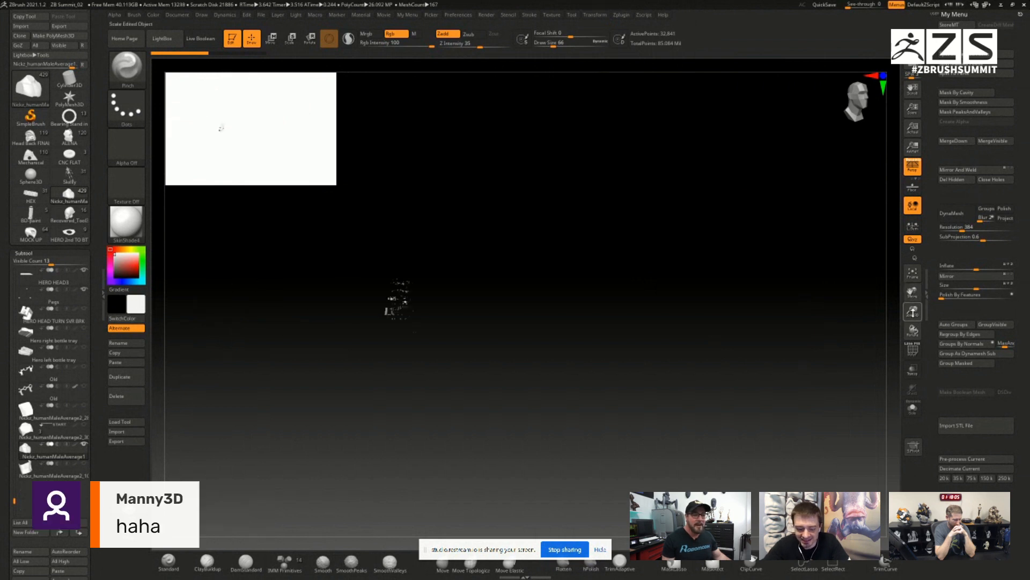
{"action": "left_click_drag", "start_coordinate": [916, 350], "coordinate": [895, 566]}
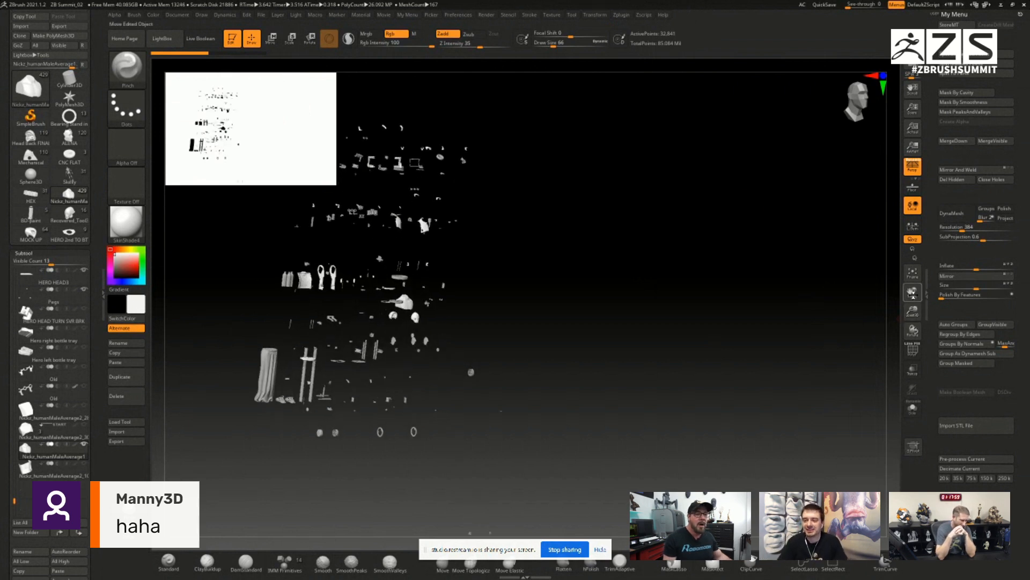
{"action": "left_click_drag", "start_coordinate": [913, 292], "coordinate": [915, 331]}
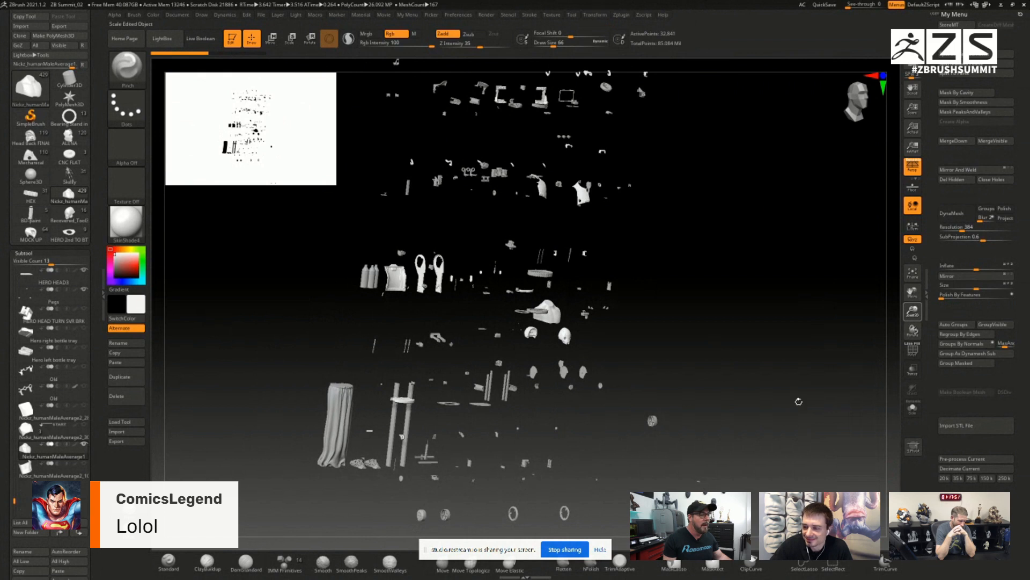
{"action": "mouse_move", "coordinate": [768, 405]}
{"action": "left_mouse_down"}
{"action": "mouse_move", "coordinate": [781, 404]}
{"action": "mouse_move", "coordinate": [754, 404]}
{"action": "left_mouse_up"}
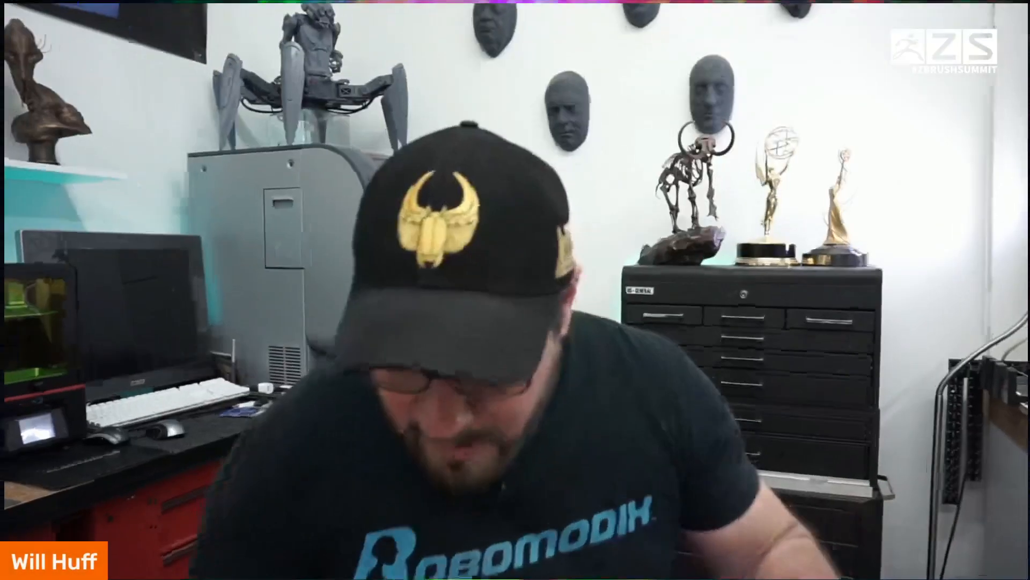